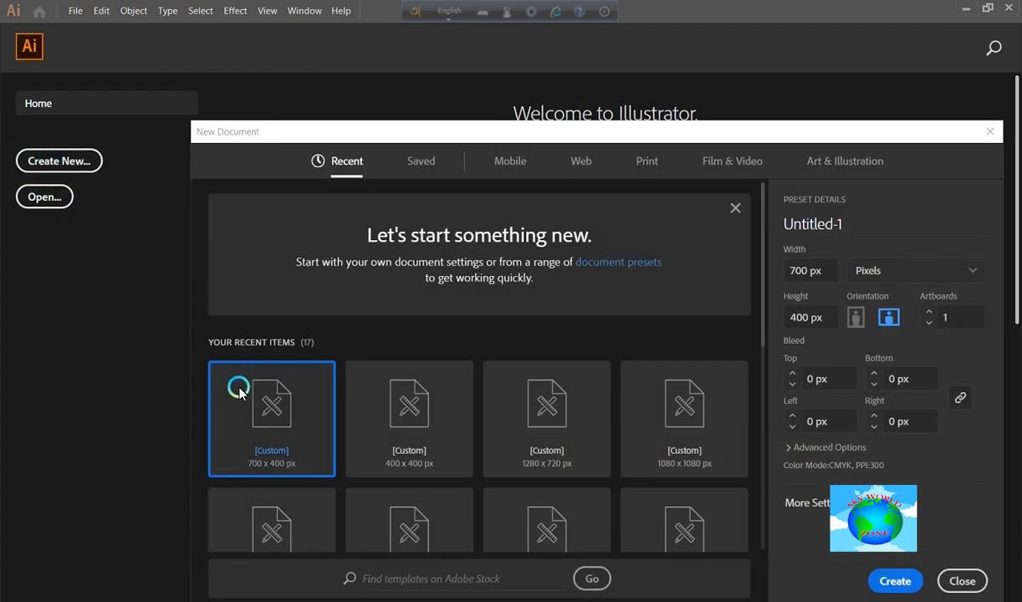
Step: Create a new document 1640 px wide and 924 px high
left_click(798, 268)
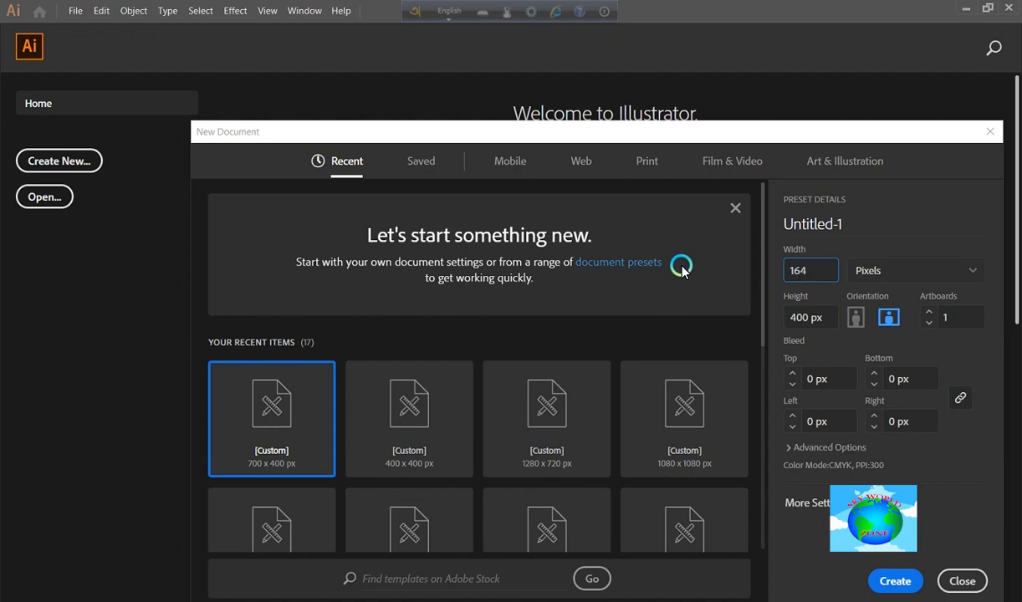
left_click(828, 319)
type("924")
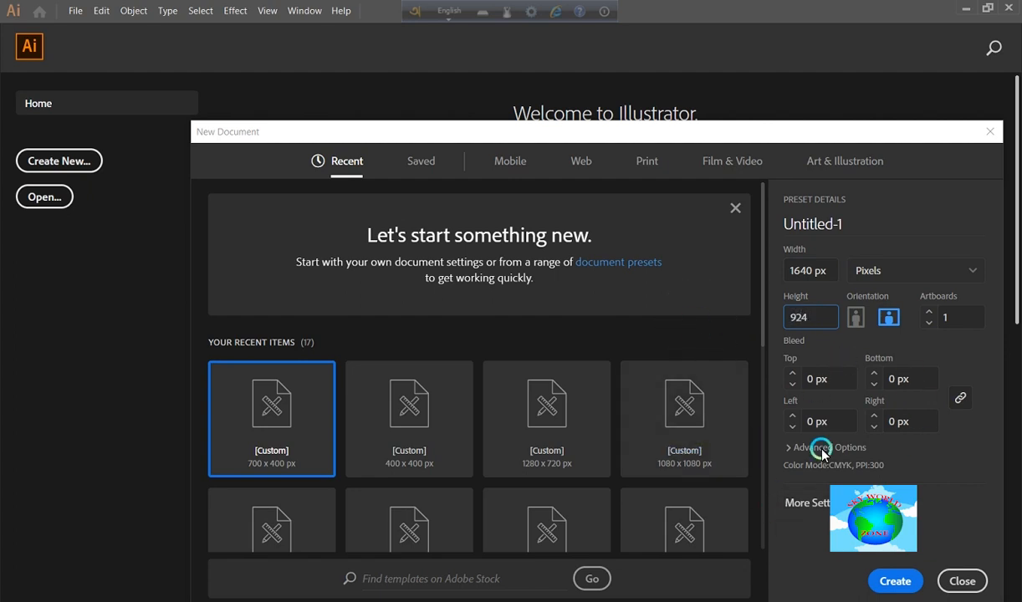
left_click(893, 581)
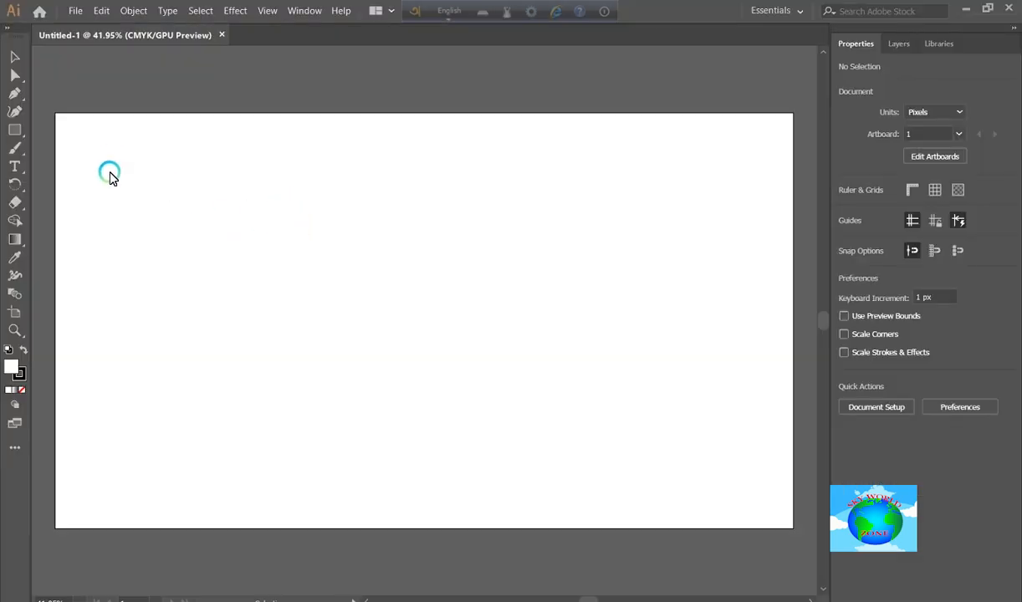
Step: Place the cake picture "ok" from the misc folder on Local Disk (D:) onto the artboard
left_click(74, 11)
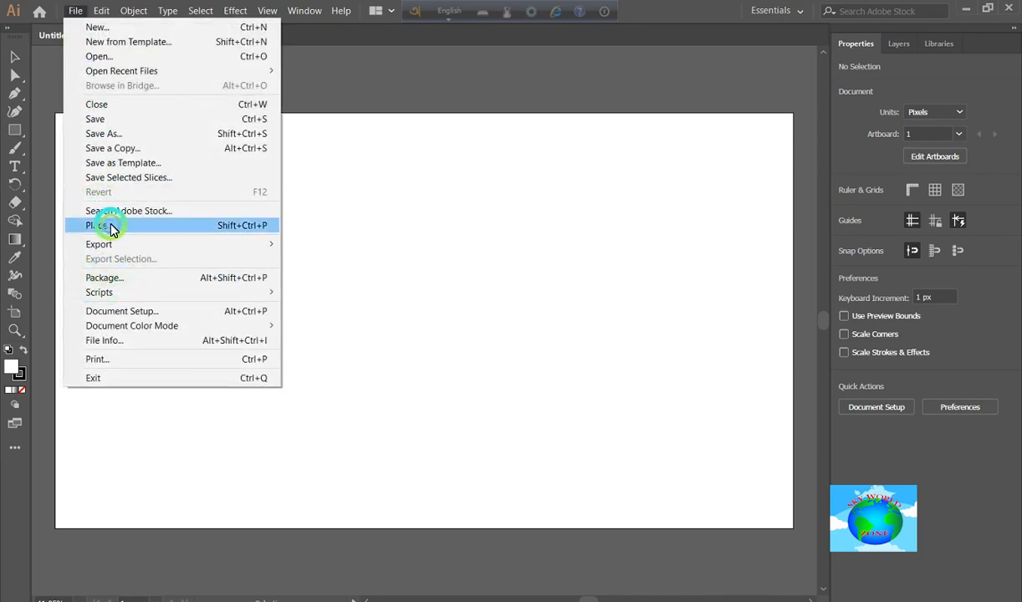
left_click(110, 225)
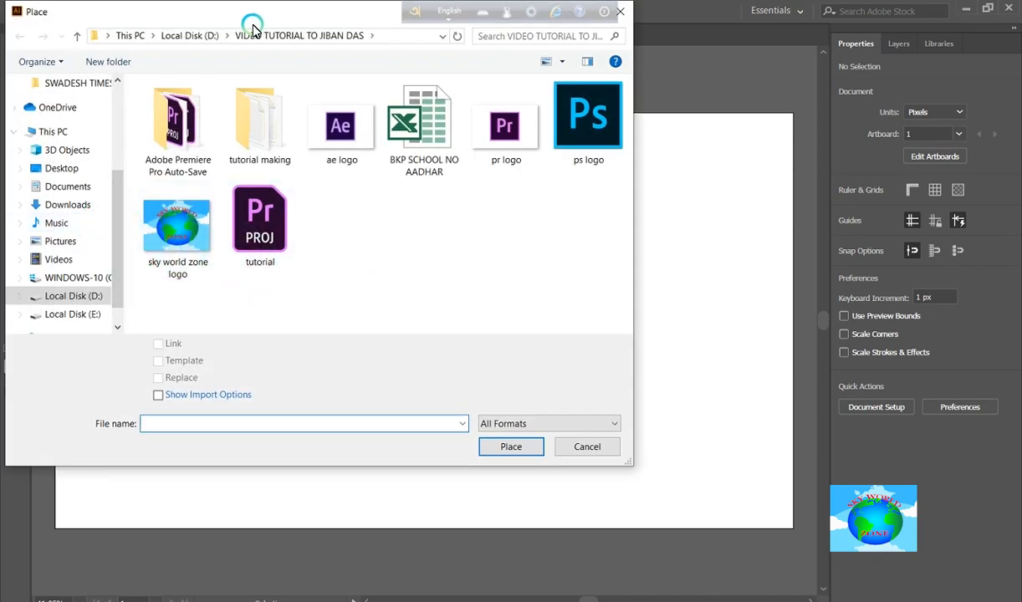
left_click(199, 36)
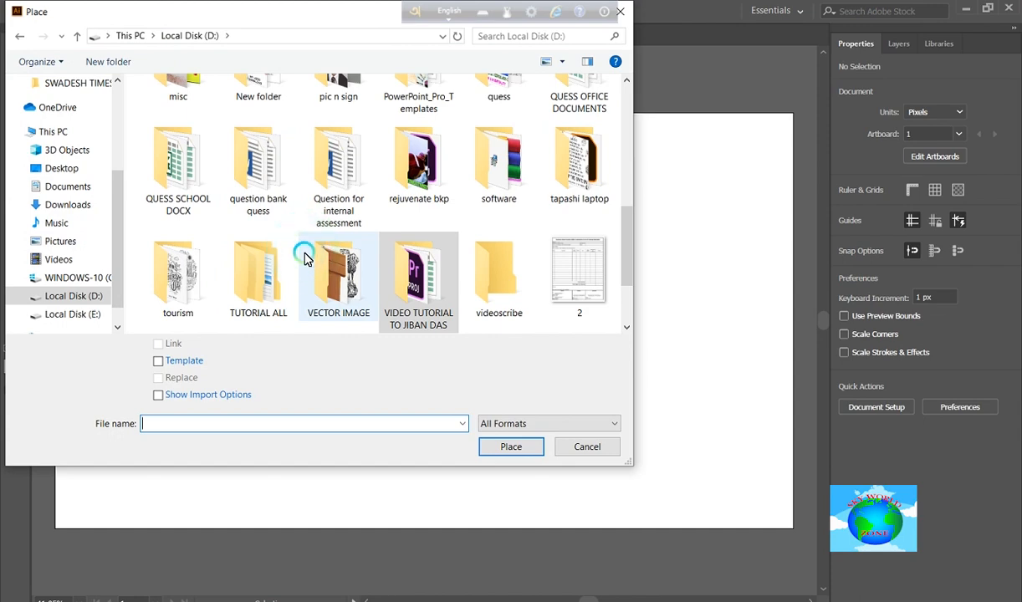
scroll(242, 251, "up", 2)
double_click(193, 226)
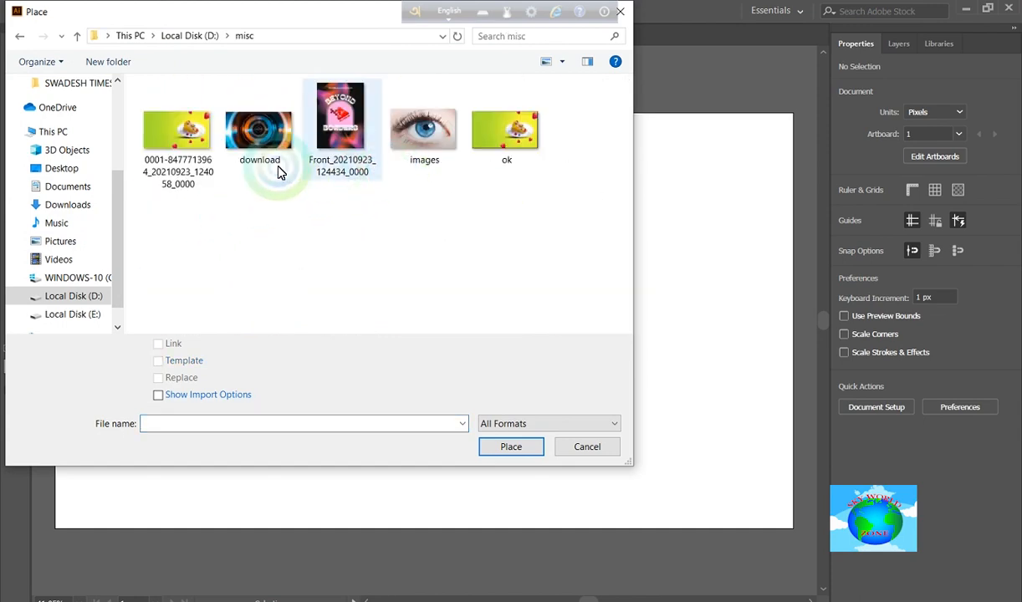
double_click(473, 133)
left_click(427, 213)
left_click(366, 211)
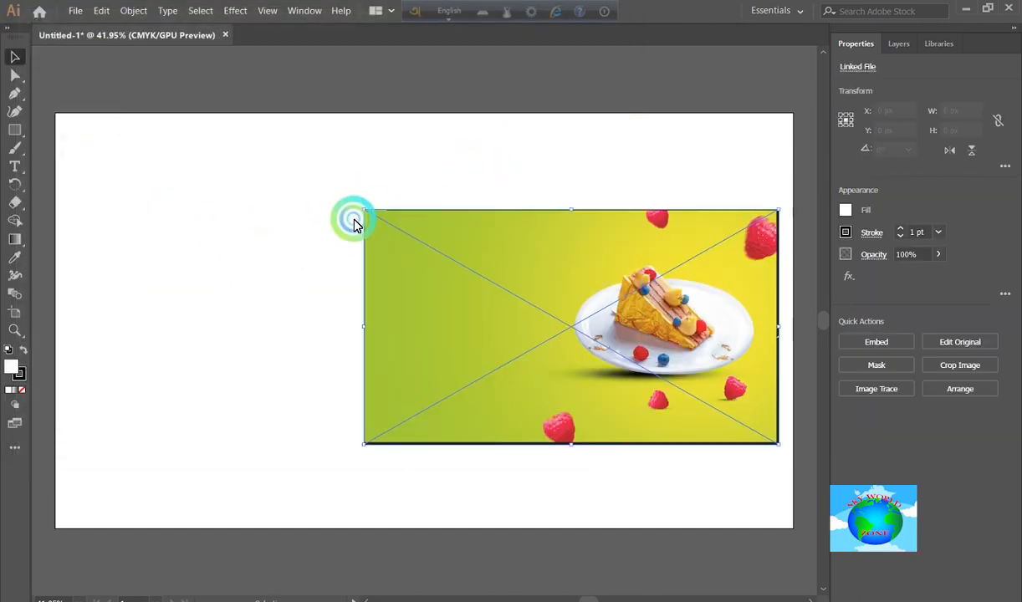
Step: Move and enlarge the placed cake image to about 1669 × 946 px so it covers the whole artboard
left_click_drag(366, 212, 137, 135)
left_click_drag(656, 336, 503, 326)
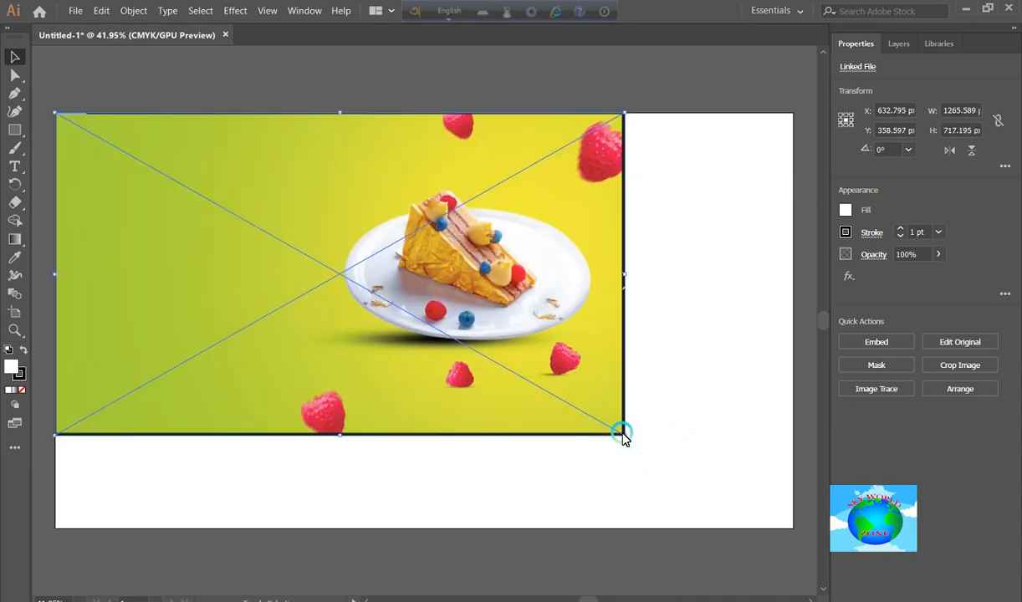
left_click_drag(624, 434, 799, 533)
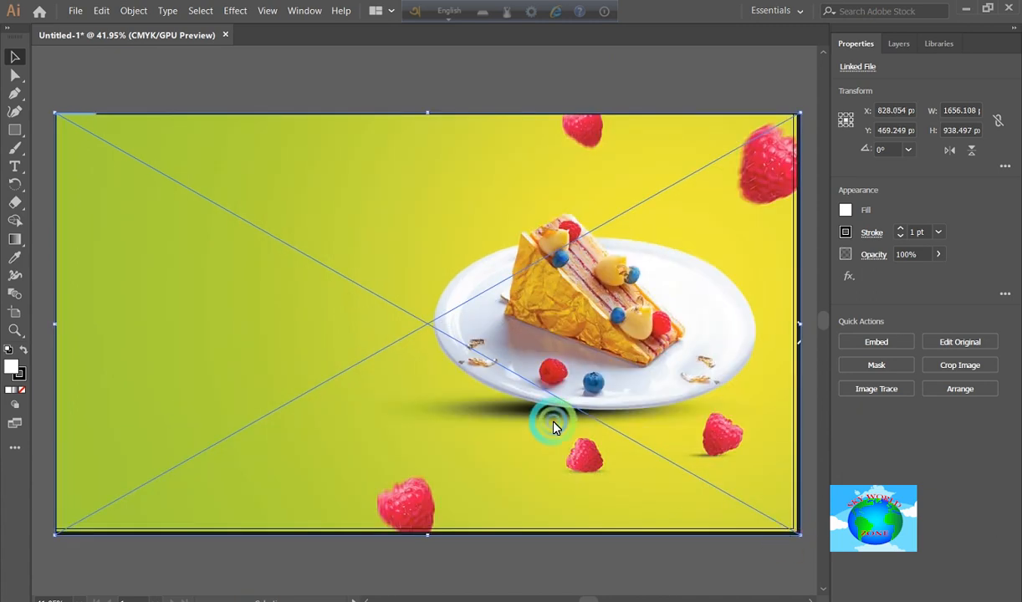
left_click_drag(55, 117, 189, 106)
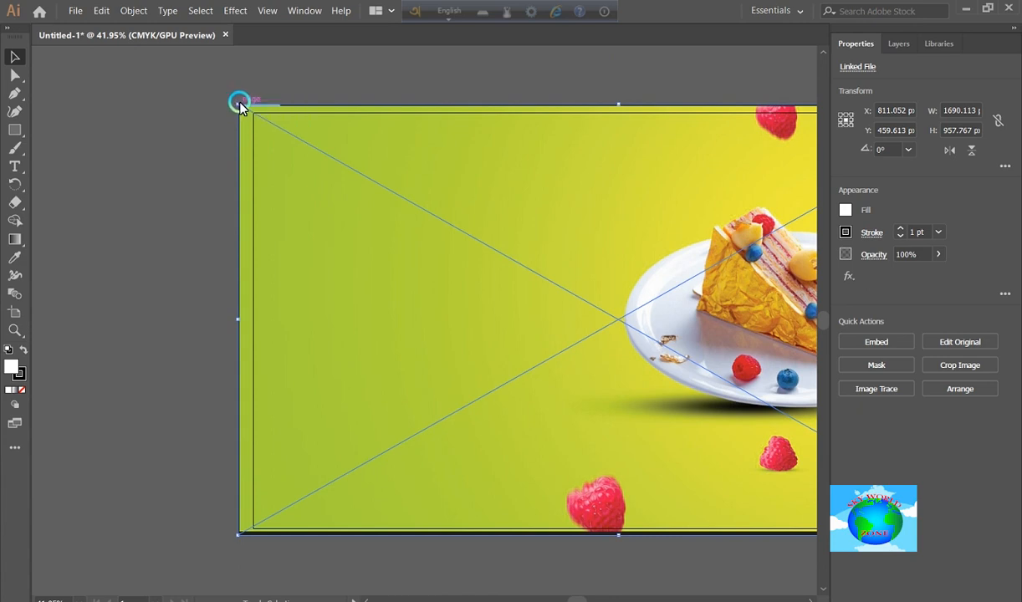
left_click_drag(240, 105, 249, 111)
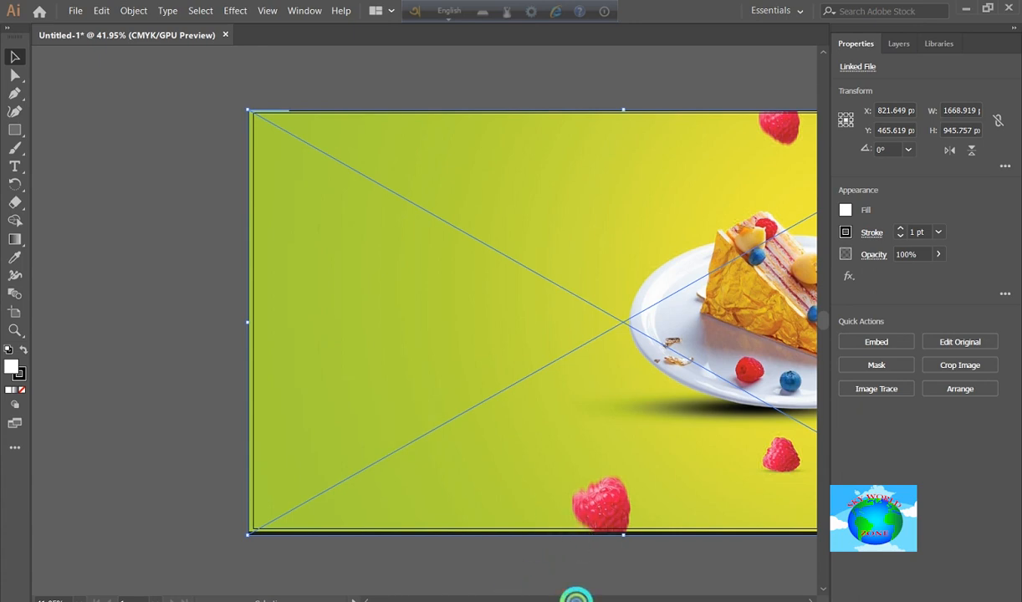
left_click_drag(575, 596, 586, 597)
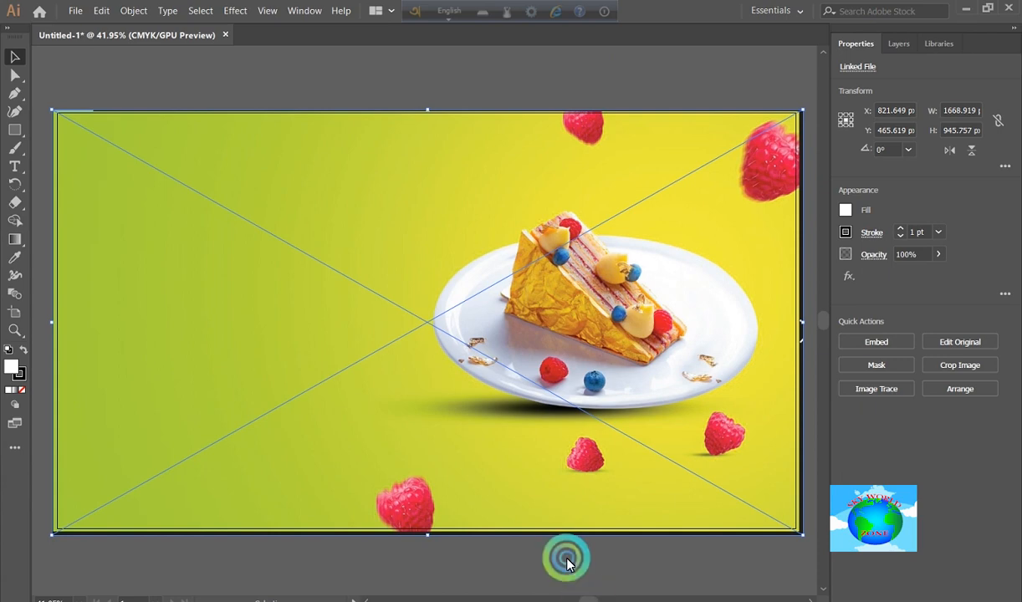
left_click(507, 570)
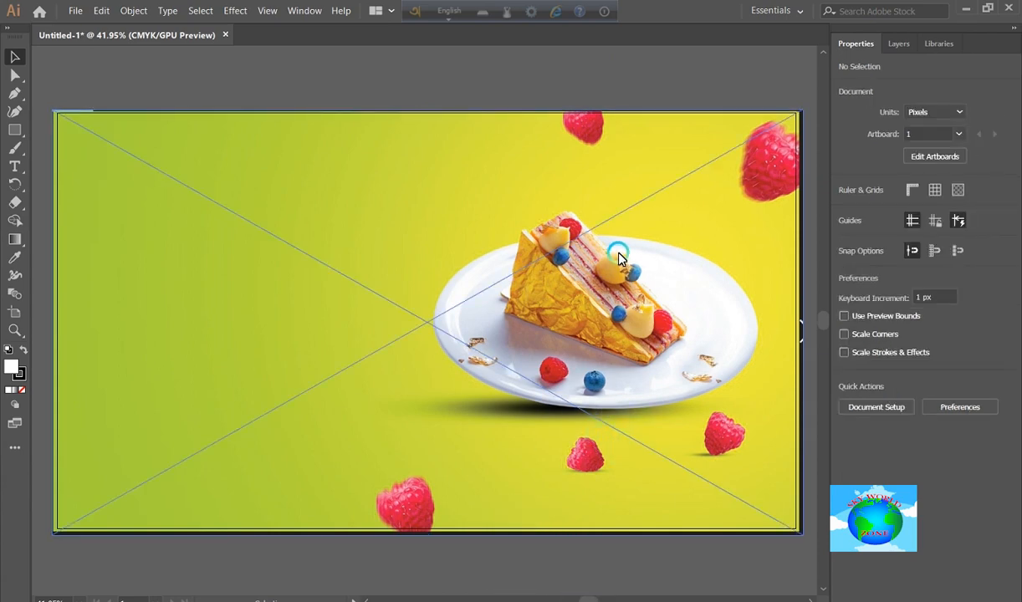
left_click(423, 207)
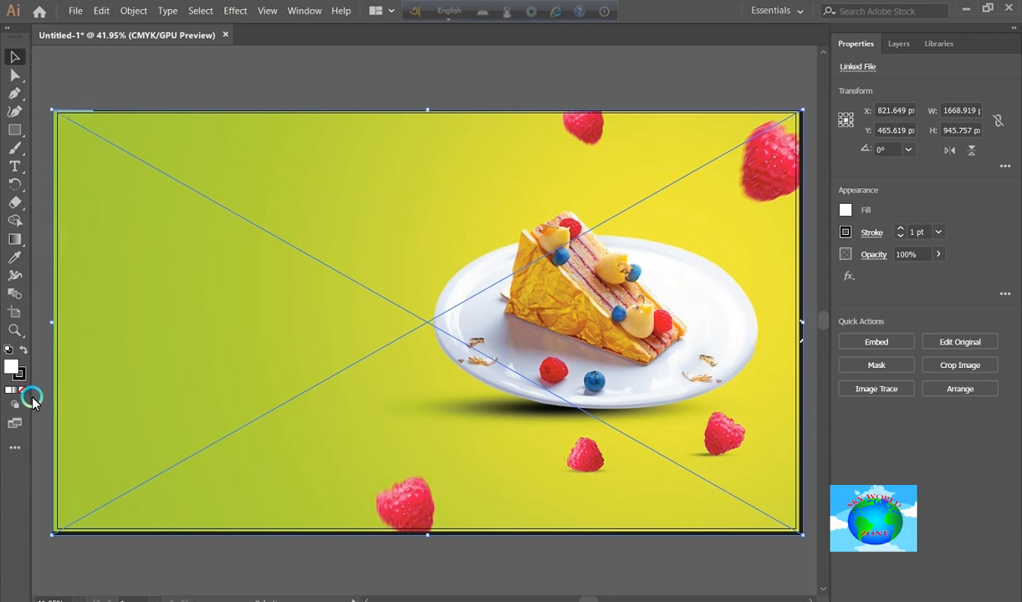
Step: Add a placeholder point text on the empty green area beside the cake plate
left_click(16, 330)
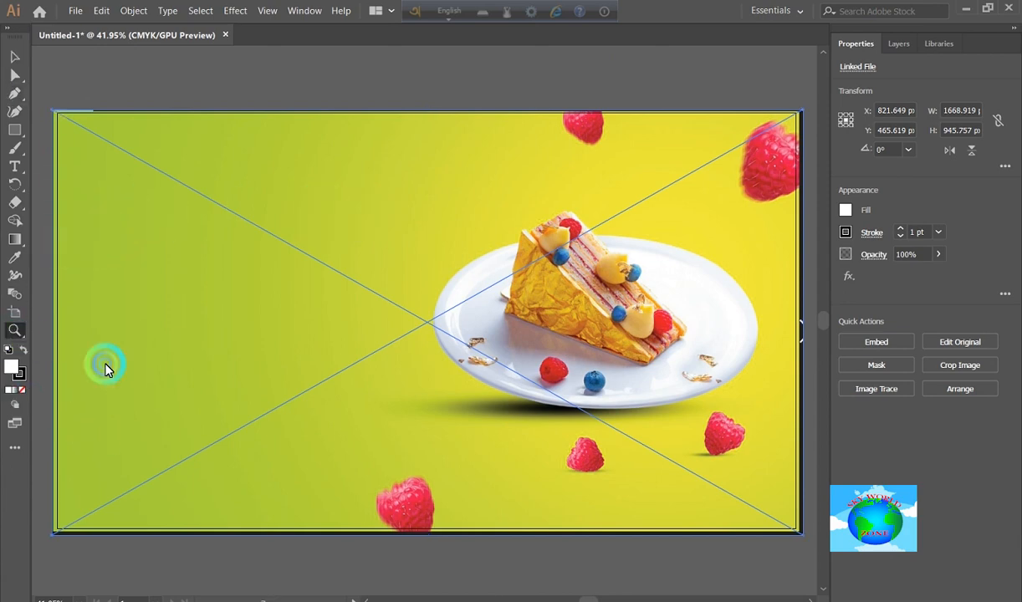
left_click(407, 349, "alt")
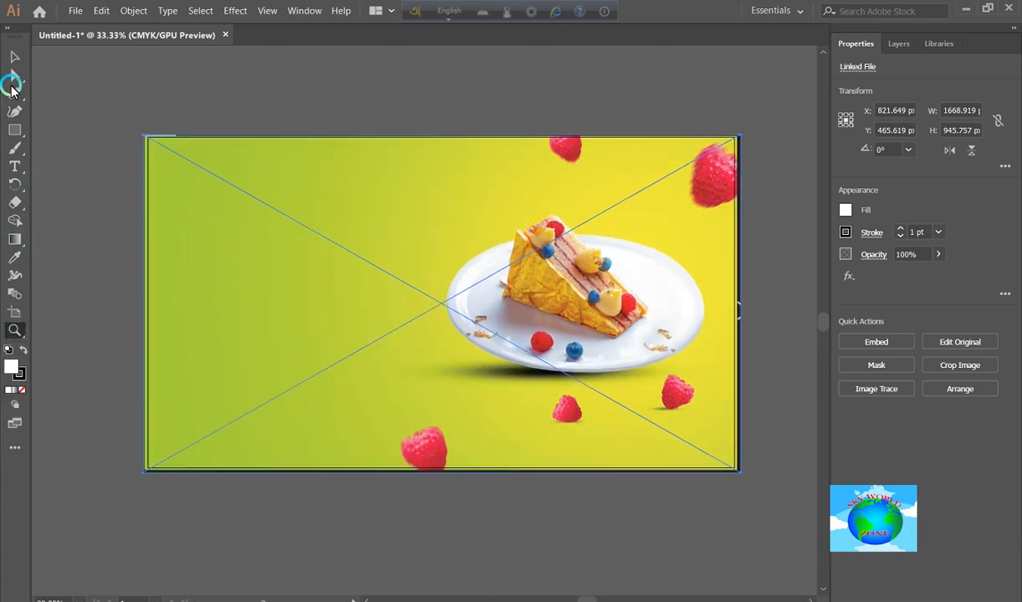
left_click(14, 56)
left_click(292, 256)
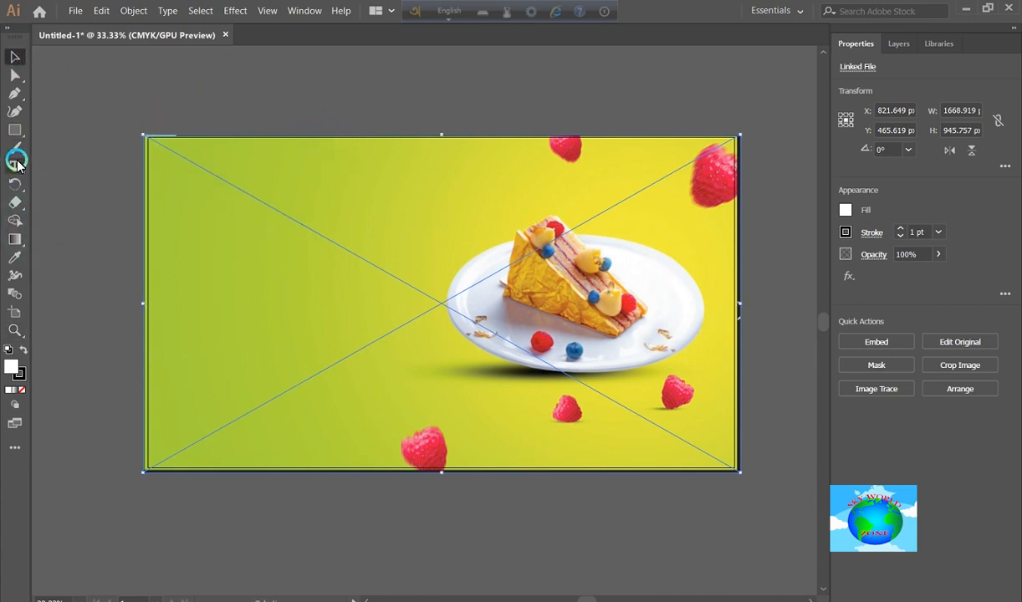
left_click(15, 165)
left_click(248, 245)
left_click(297, 266)
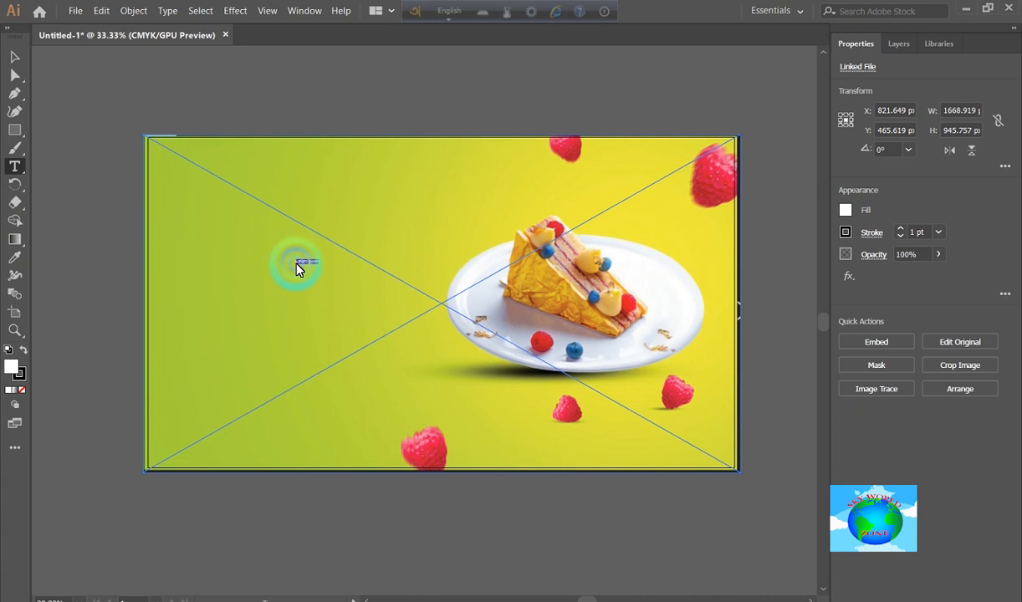
left_click(491, 356)
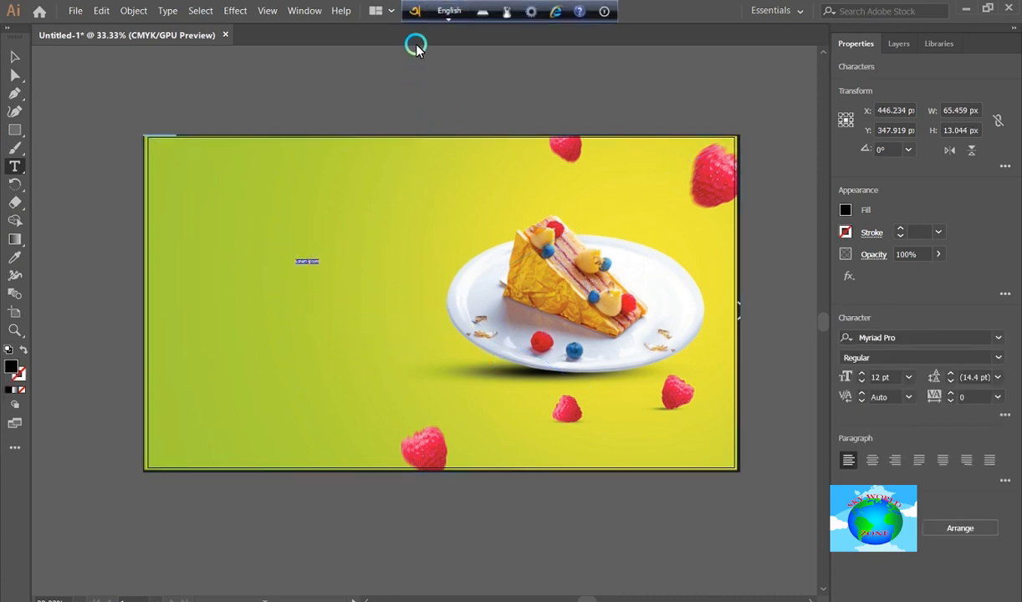
Step: Set the placeholder text to the Nasalization Heavy font at 60 pt
left_click(1000, 338)
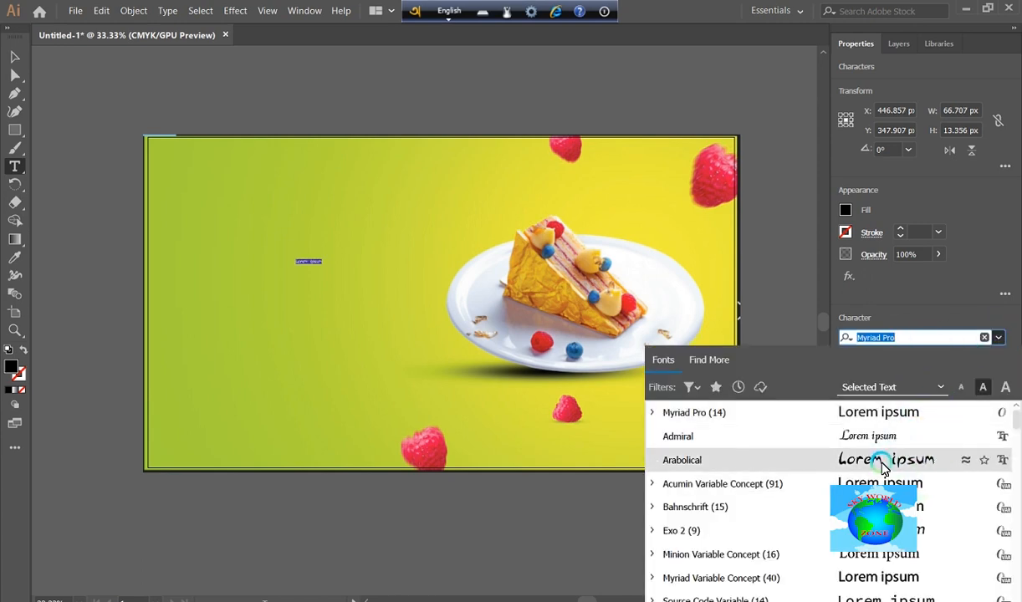
scroll(879, 460, "down", 4)
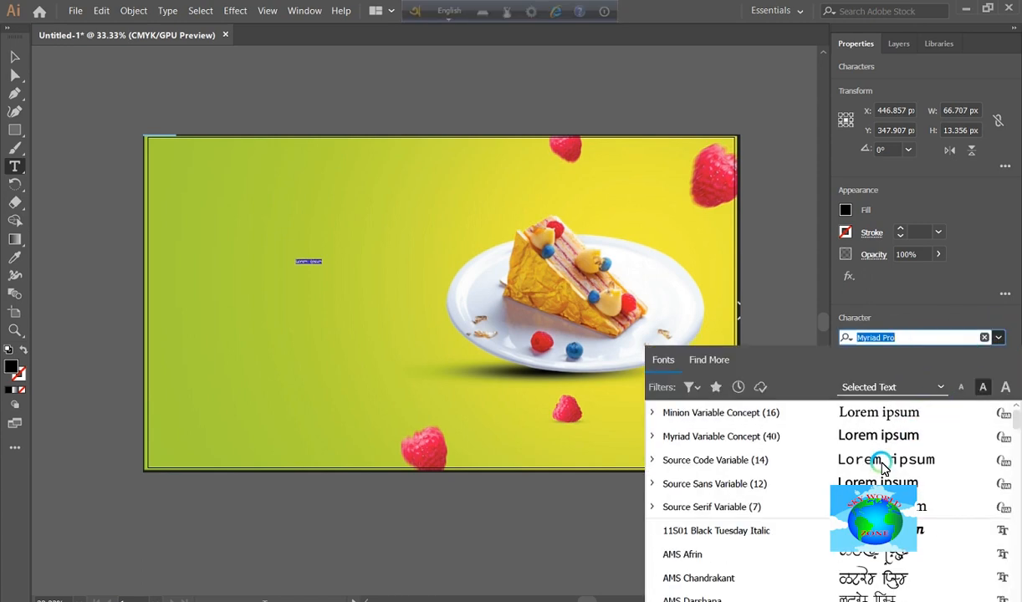
scroll(874, 460, "up", 4)
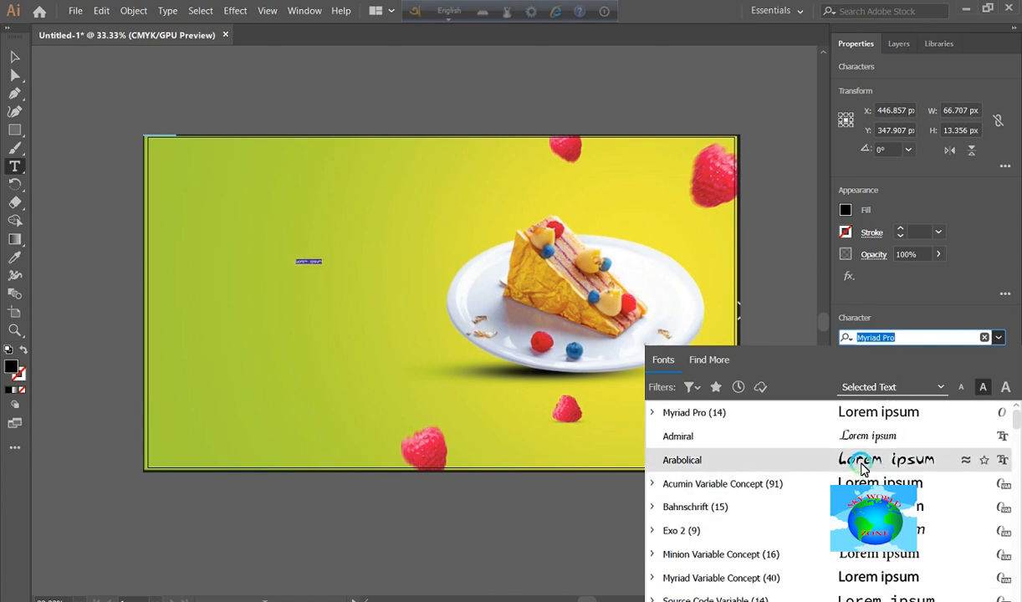
scroll(864, 469, "up", 2)
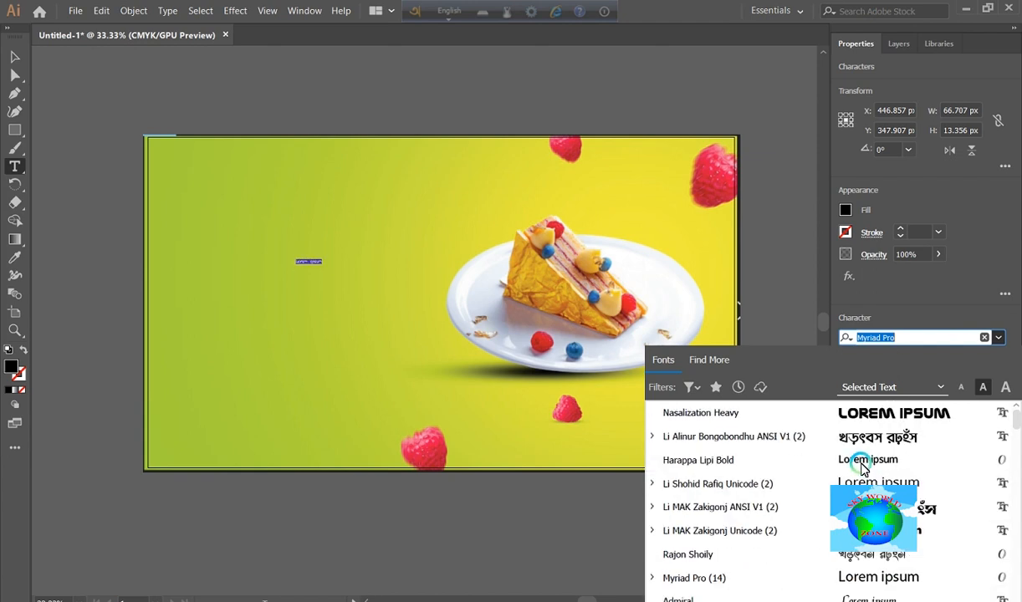
left_click(861, 418)
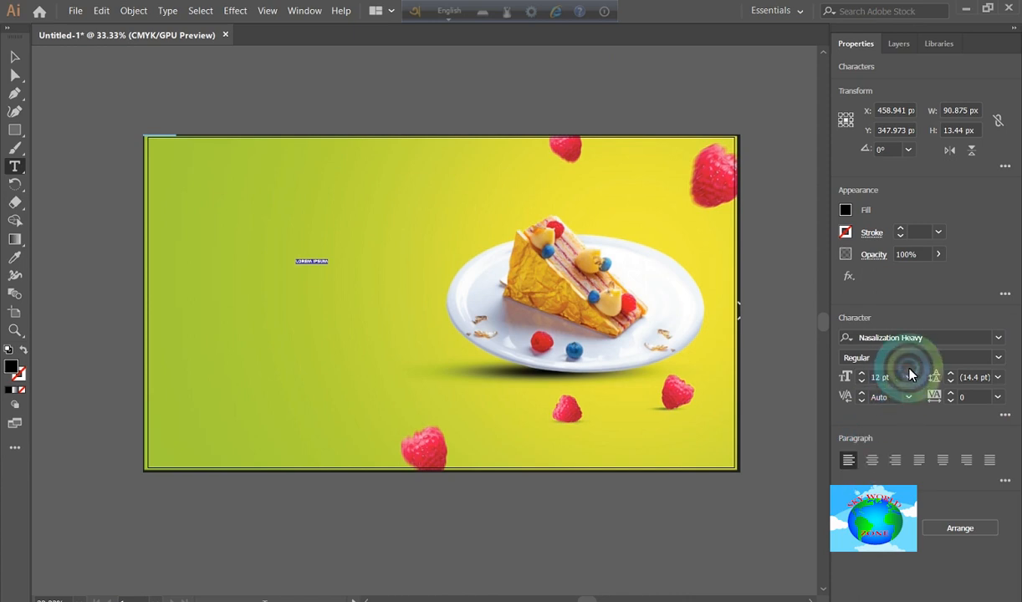
left_click(847, 376)
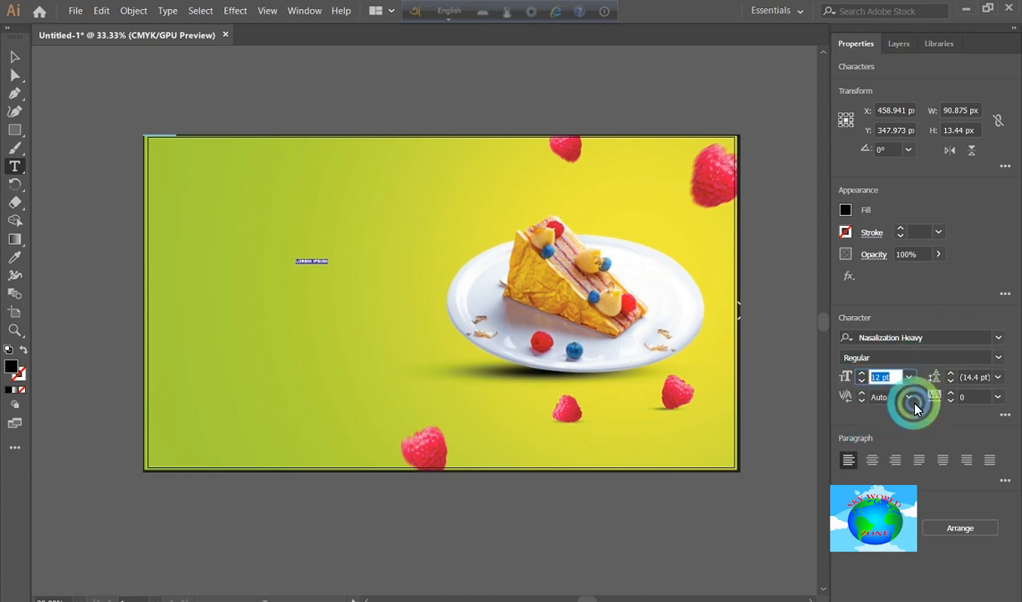
left_click(914, 375)
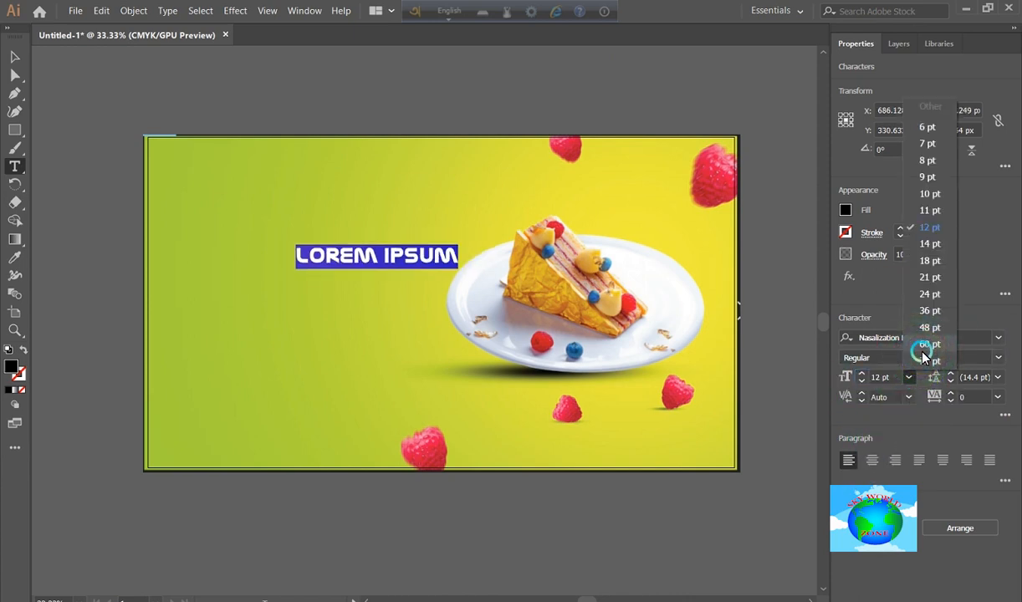
left_click(927, 344)
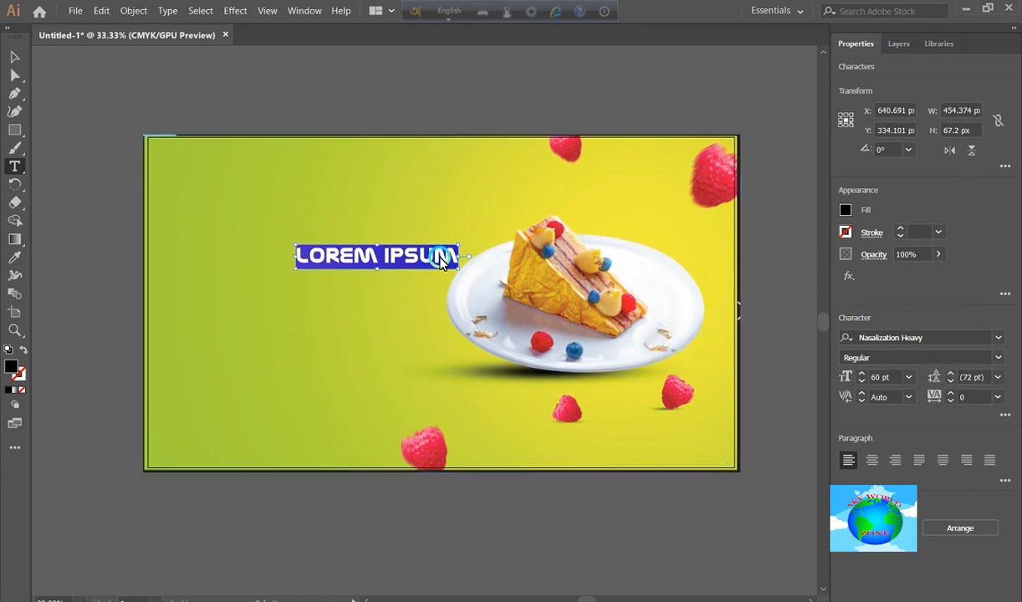
Step: Replace the placeholder text with "BAKERY & CONFECTIONERY" and position it in the upper-left area of the artboard
left_click_drag(414, 250, 335, 201)
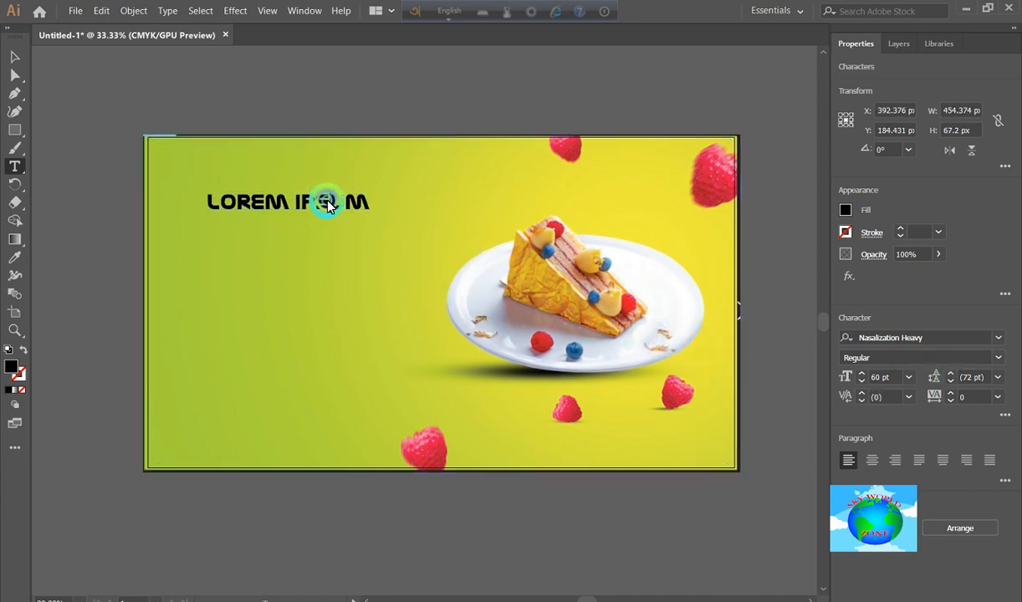
triple_click(328, 204)
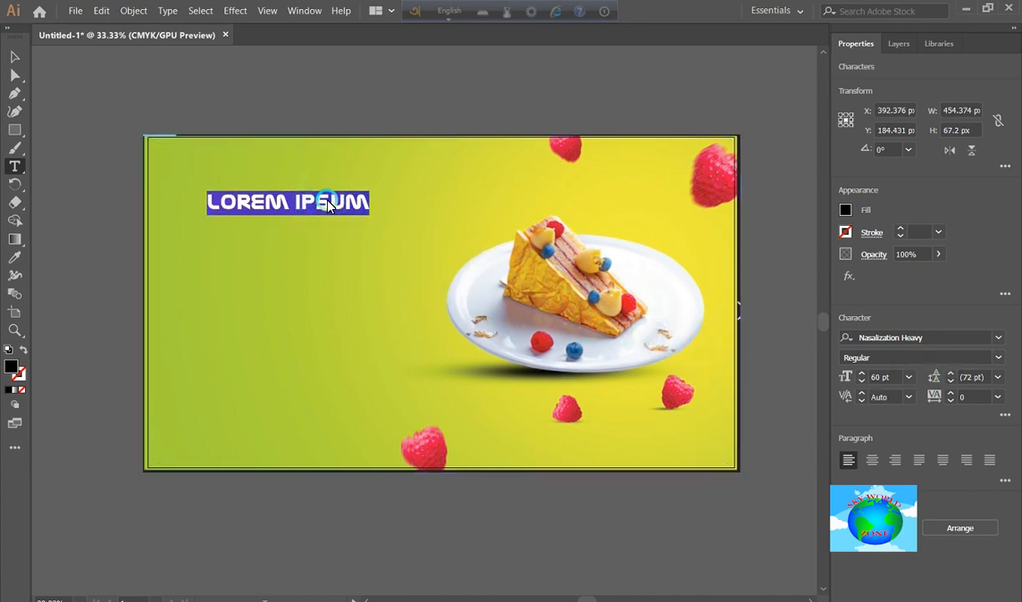
type("BAKER")
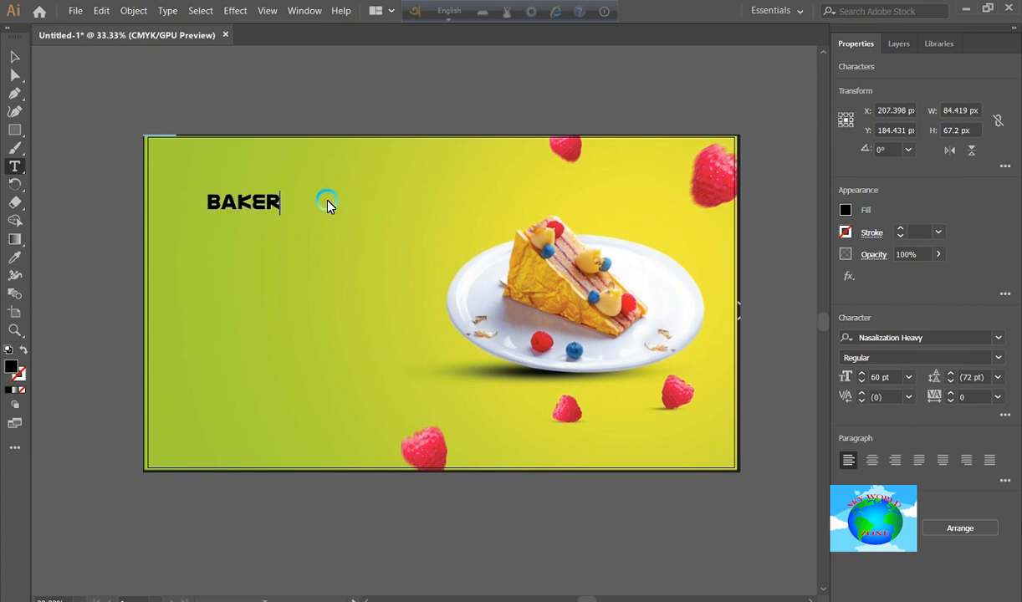
type("Y & CONFECT")
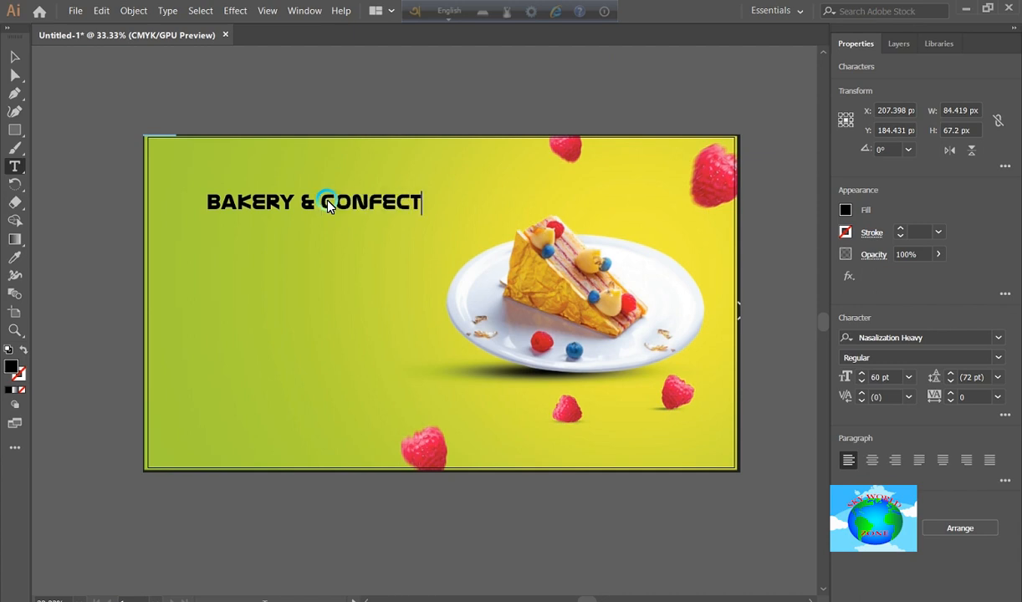
type("IONERY")
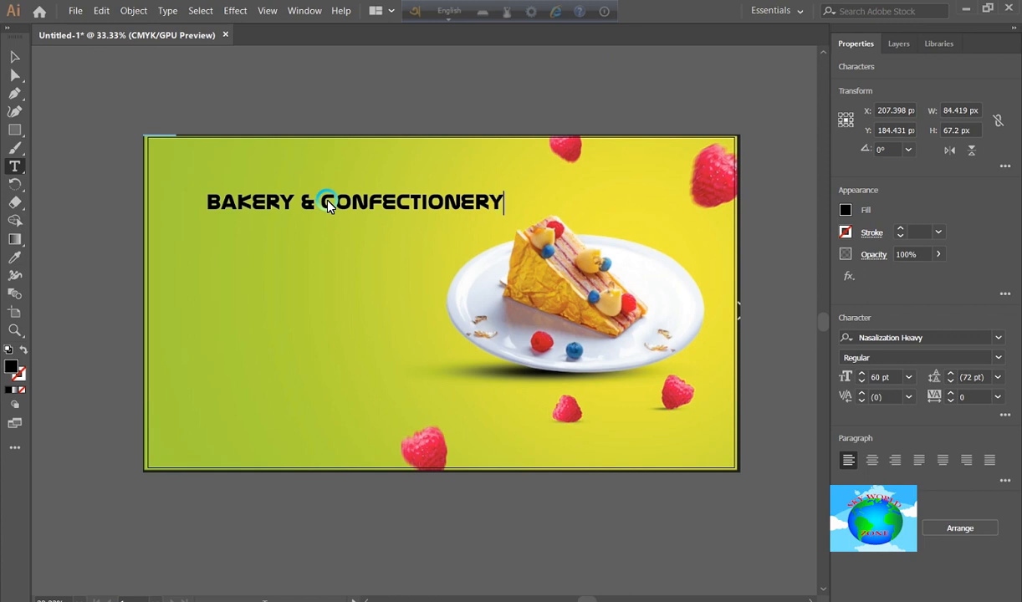
key("Escape")
left_click_drag(410, 207, 374, 208)
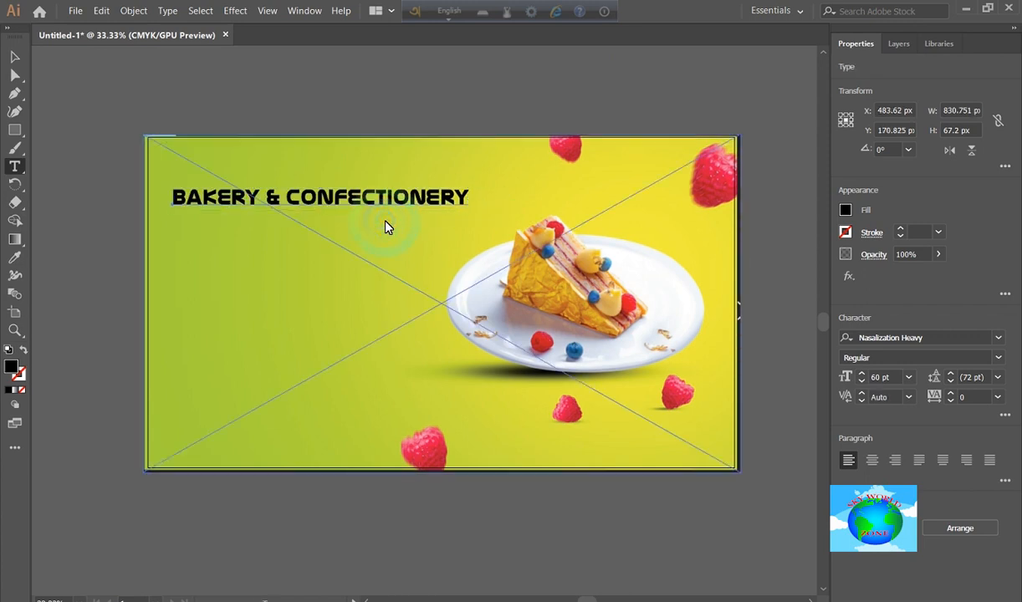
left_click(365, 200)
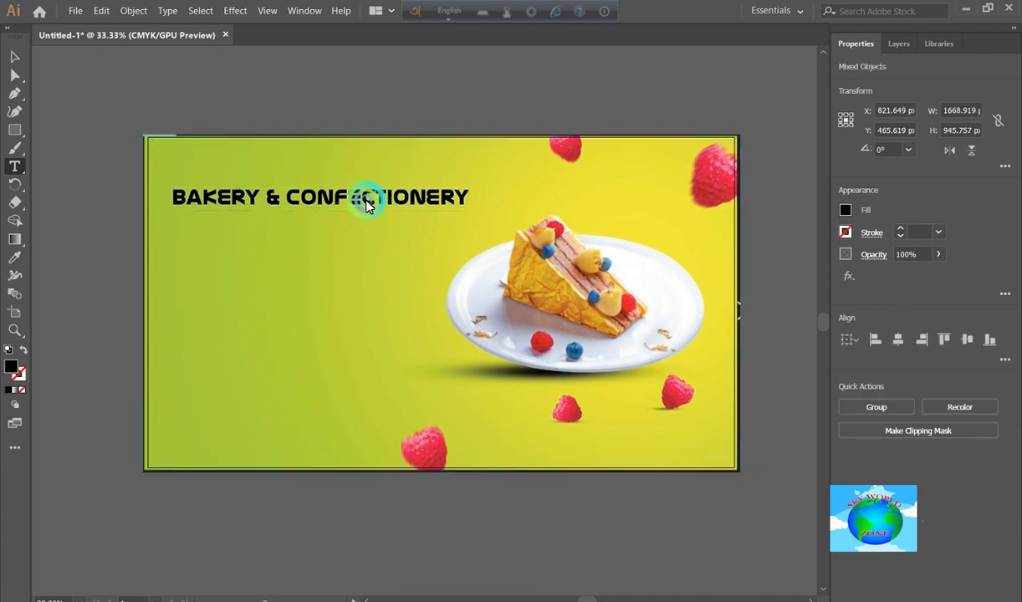
Step: Recolor the whole BAKERY & CONFECTIONERY heading to blue, RGB 20, 16, 191
key("ctrl+a")
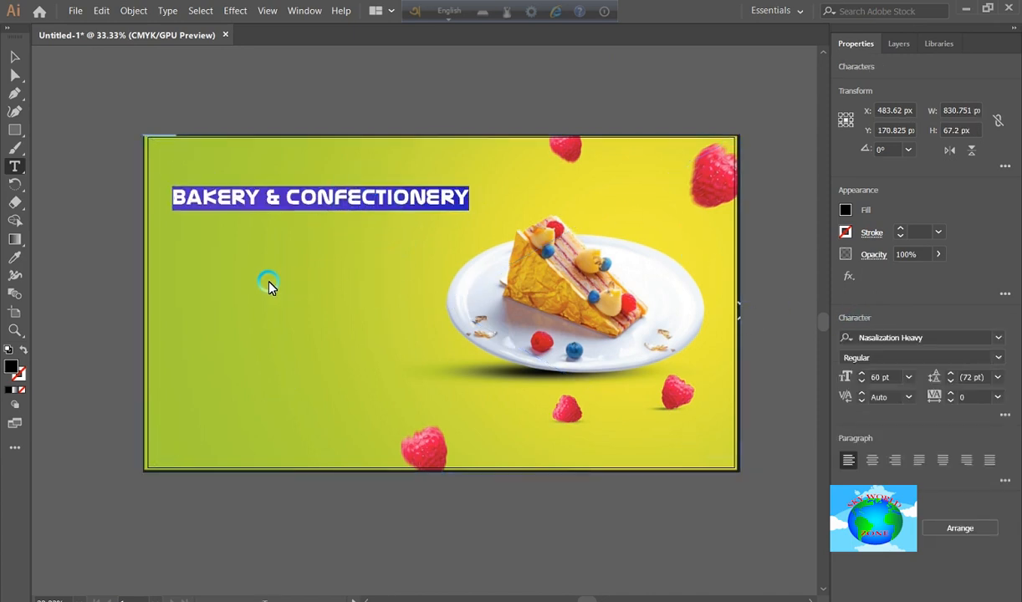
double_click(11, 369)
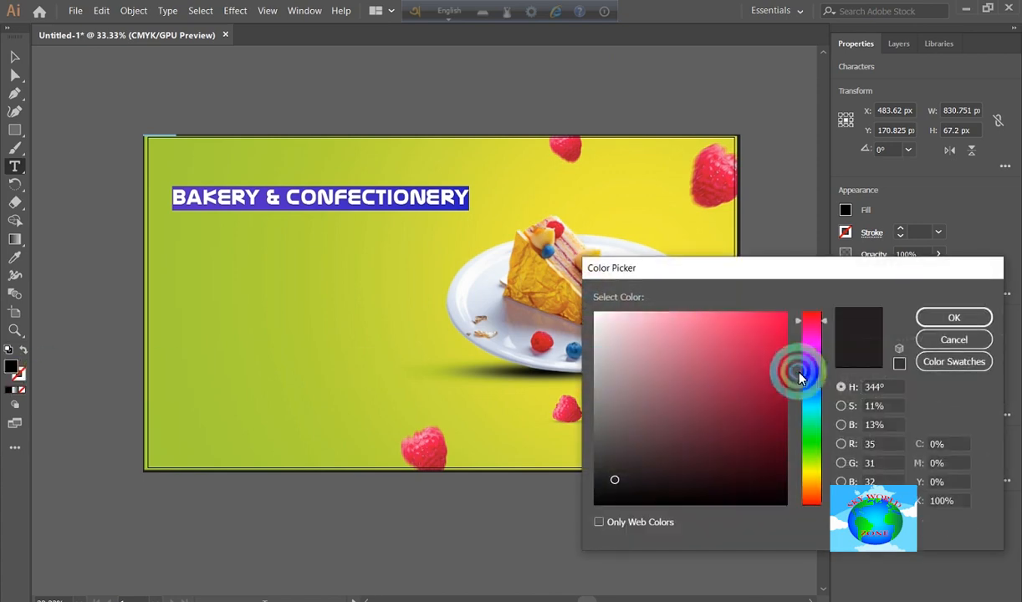
left_click(797, 369)
left_click(770, 358)
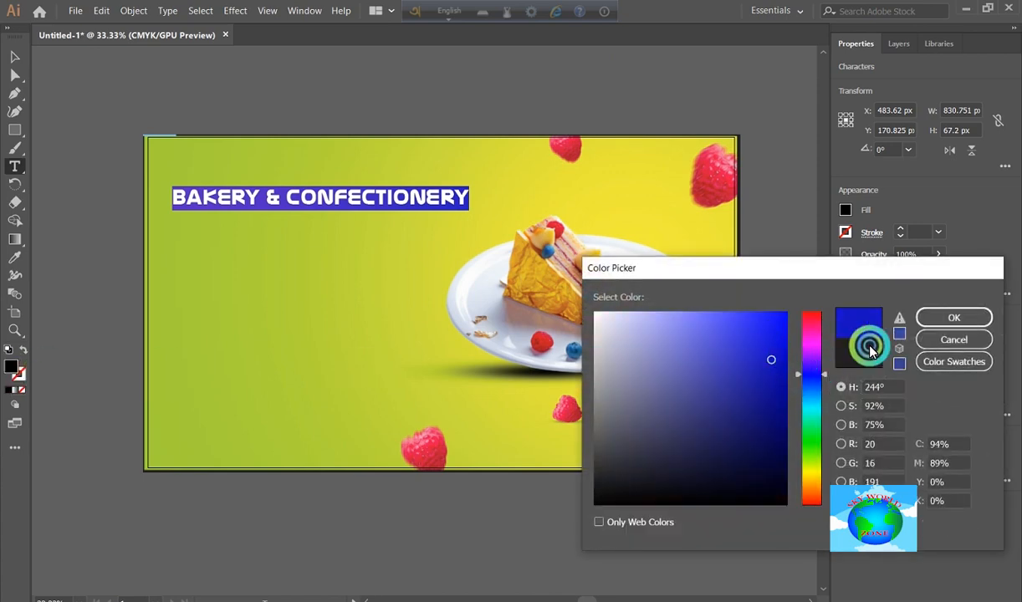
left_click(935, 316)
left_click(380, 205)
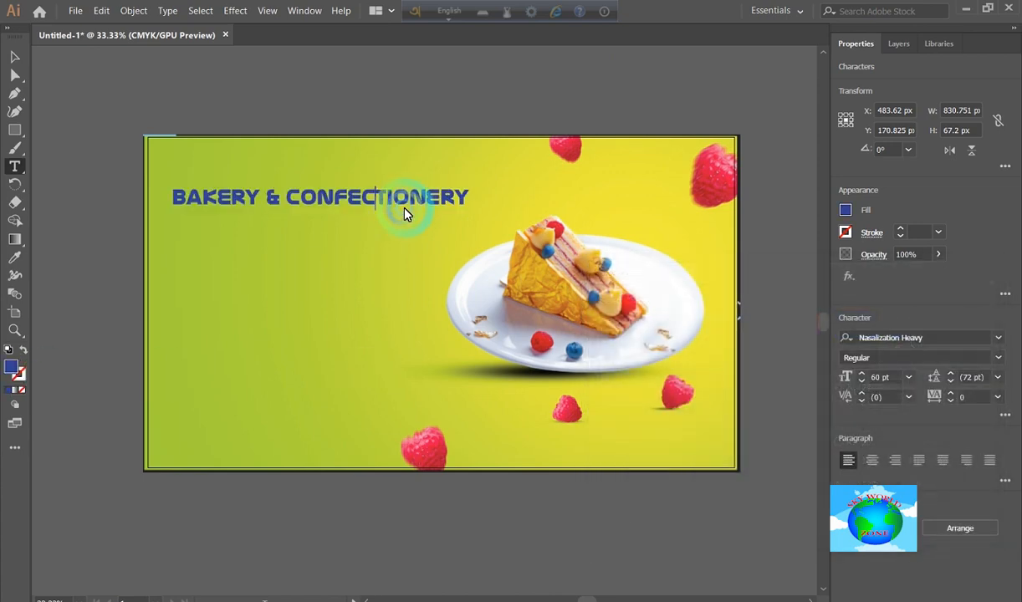
Step: Move the heading up to about X 468 px, Y 130 px and set its fill to brighter blue, RGB 23, 23, 224
key("Escape")
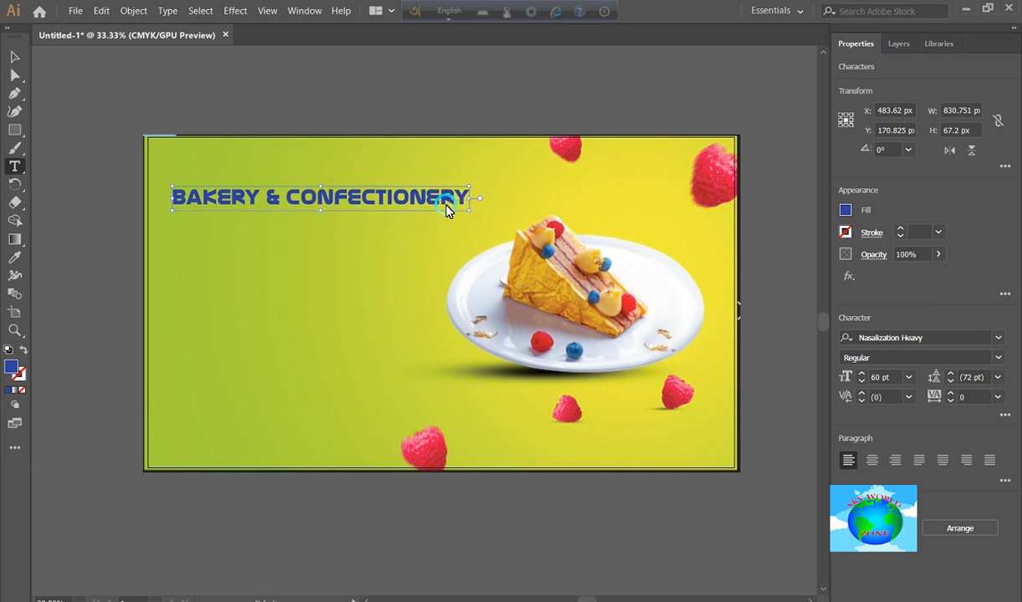
left_click_drag(431, 201, 427, 189)
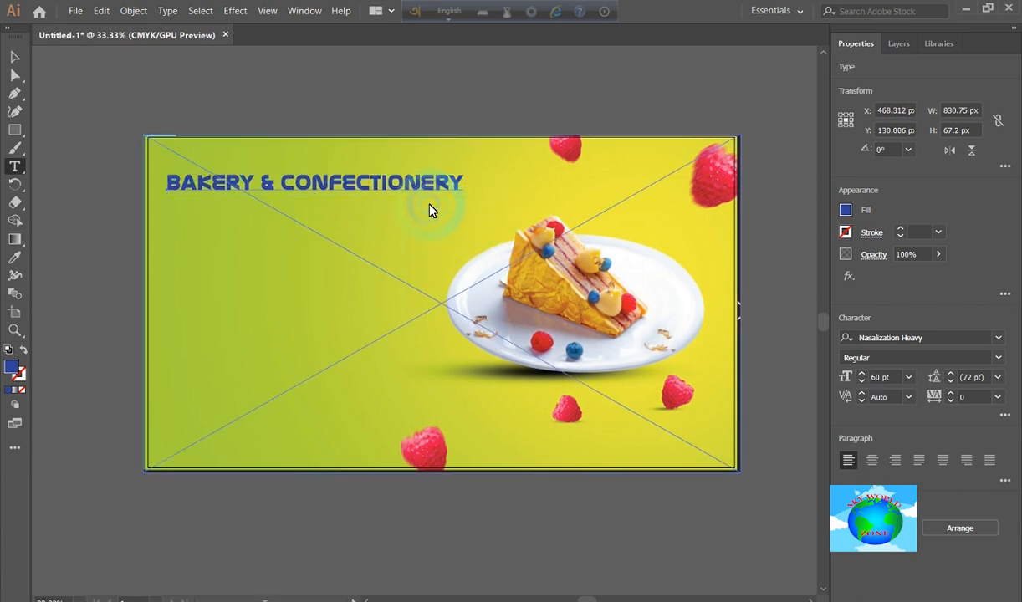
left_click(416, 186)
triple_click(416, 186)
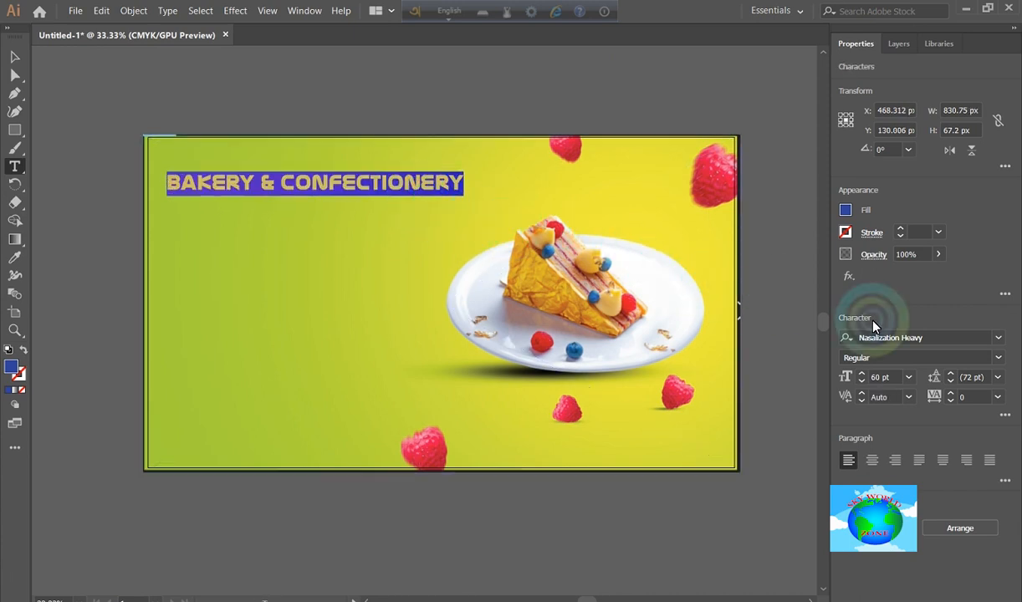
left_click(15, 366)
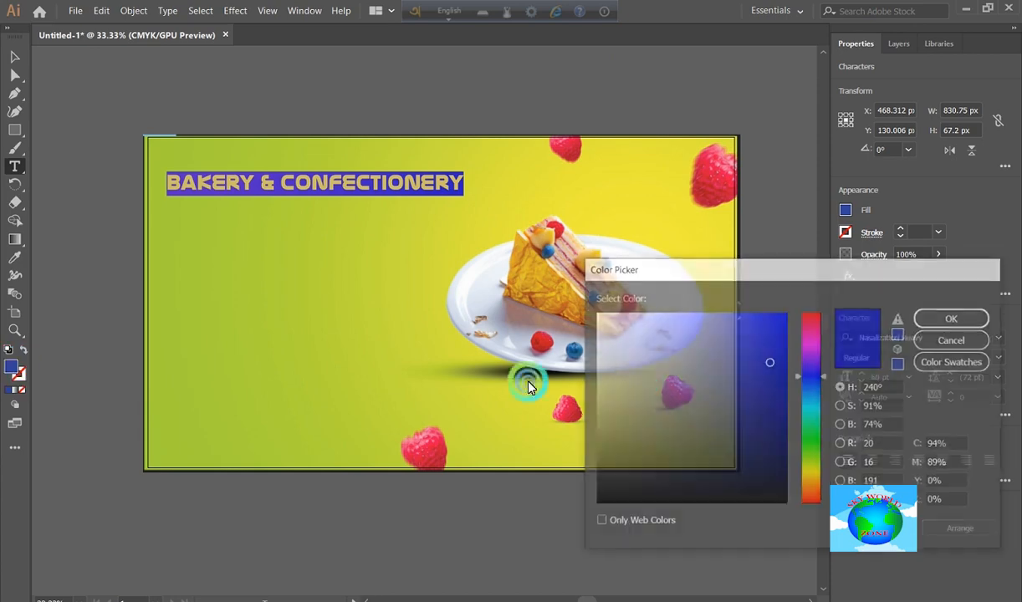
left_click_drag(721, 388, 770, 336)
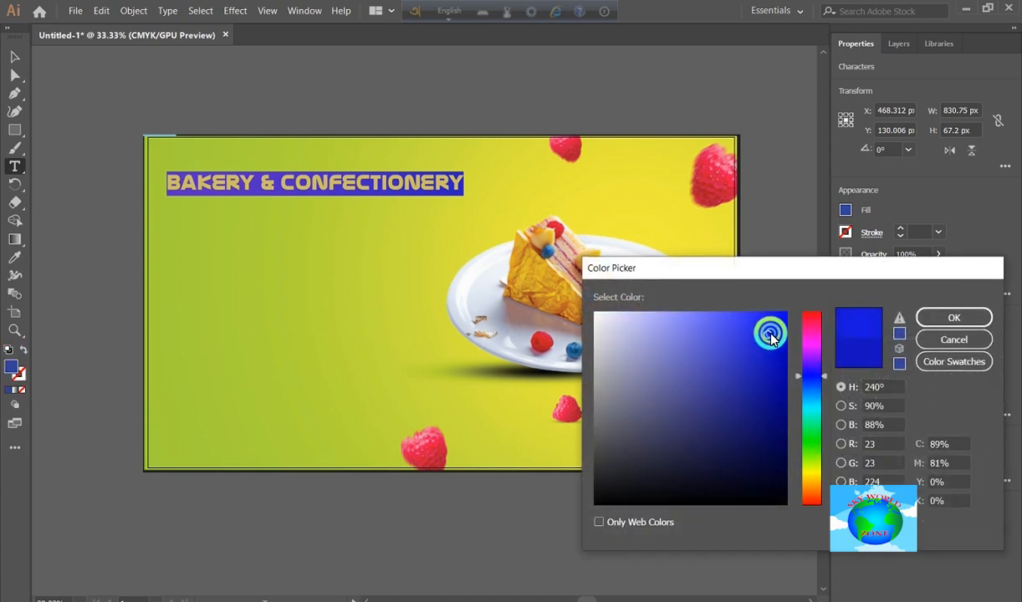
left_click(957, 320)
left_click(412, 192)
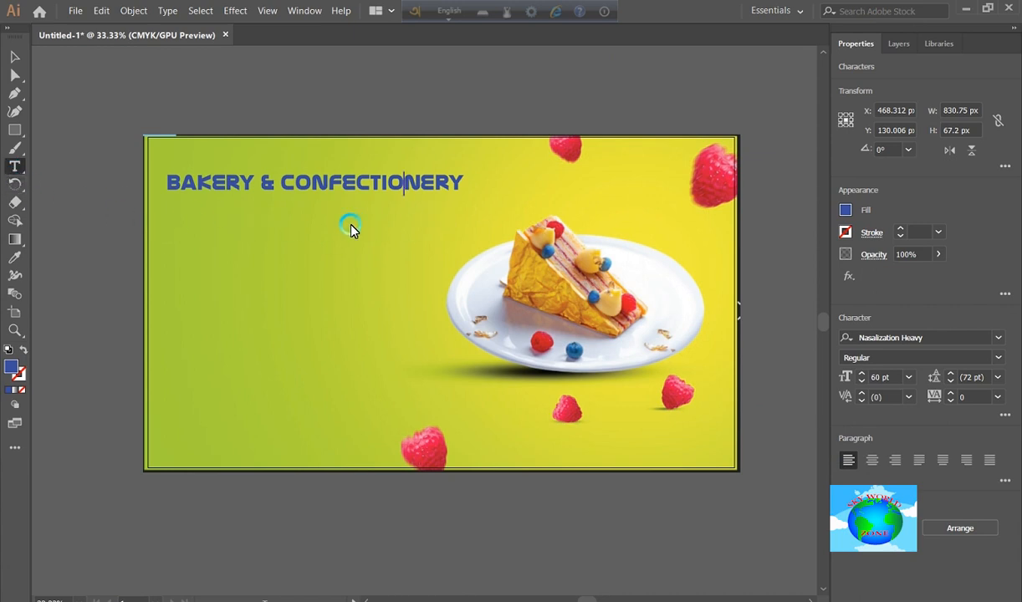
Step: Add a second point text below the heading in the Li Alinur Bongobondhu ANSI V1 font and try to enter শিখতে in Bangla
left_click(234, 245)
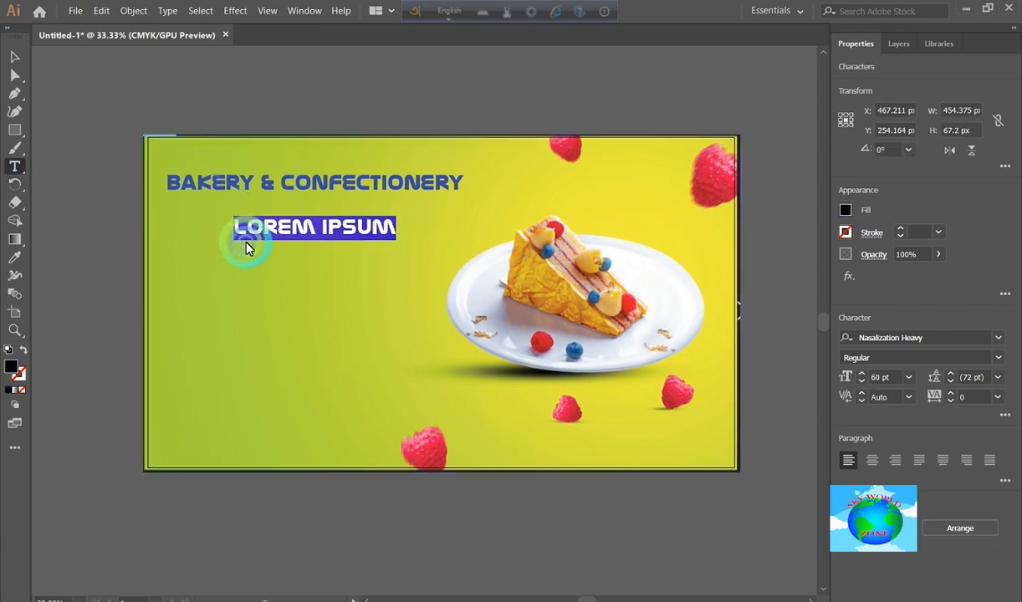
left_click(448, 12)
left_click(978, 382)
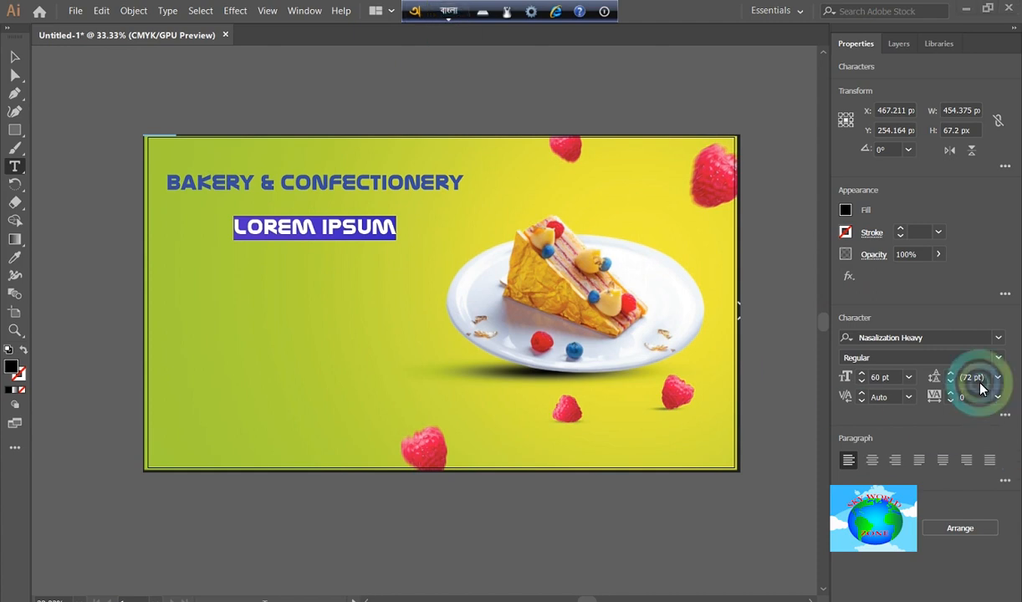
left_click(996, 346)
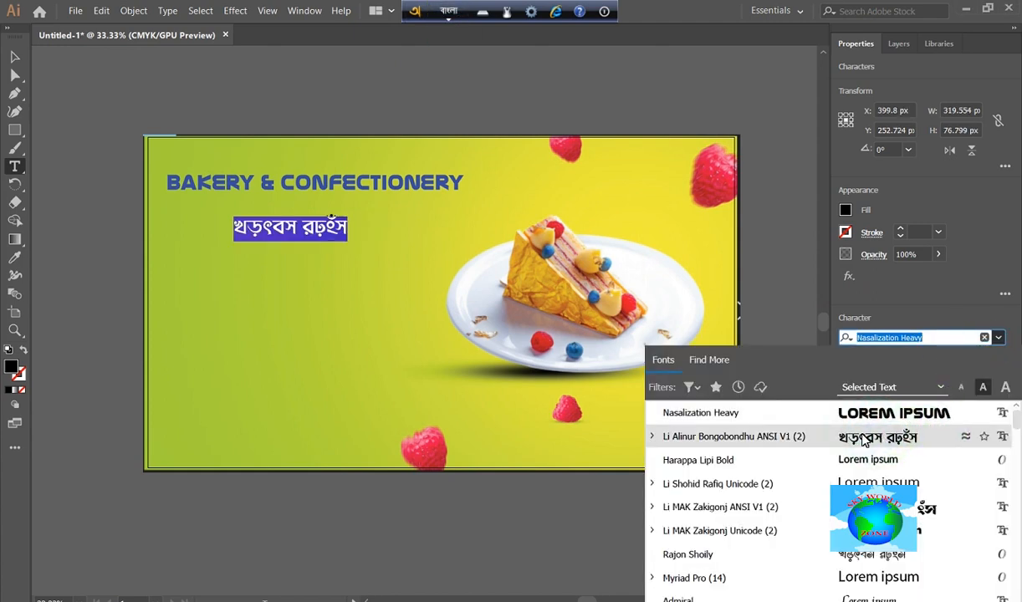
left_click(841, 433)
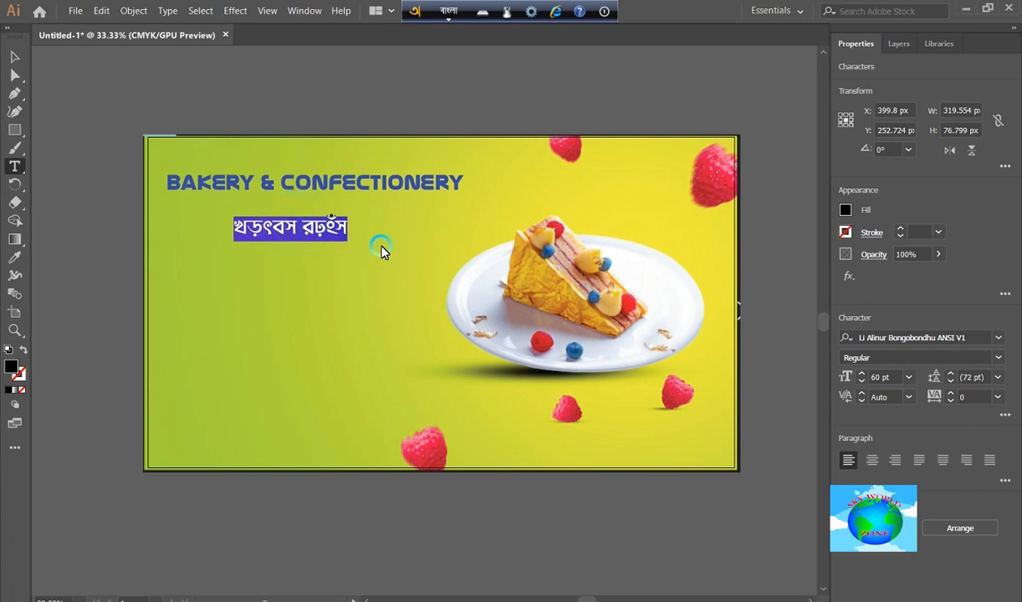
type("শিখতে")
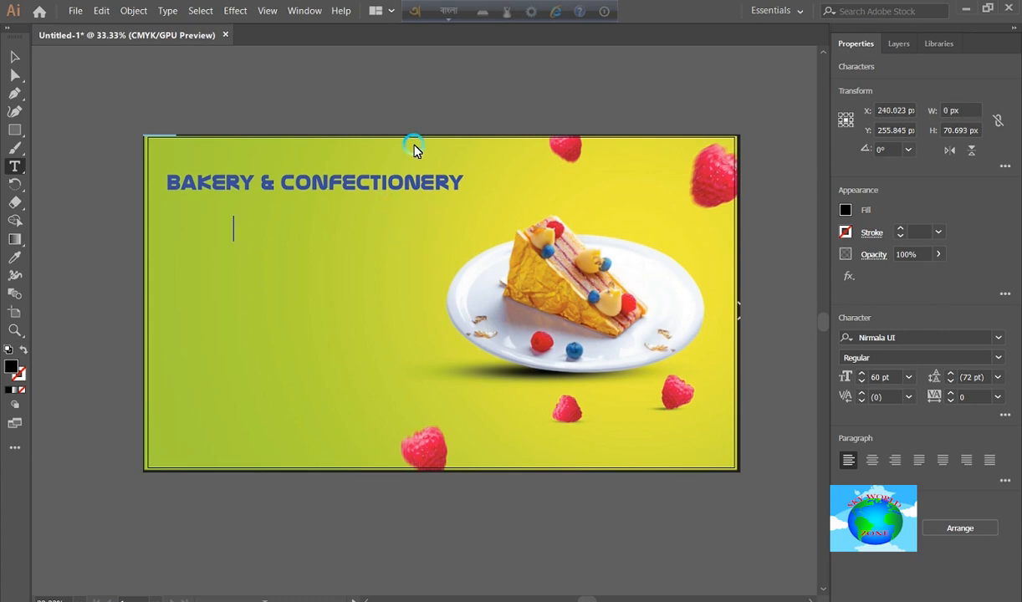
Step: Switch the Avro Bangla output to ANSI and enter the word শিকতে in the empty second text line
left_click(531, 12)
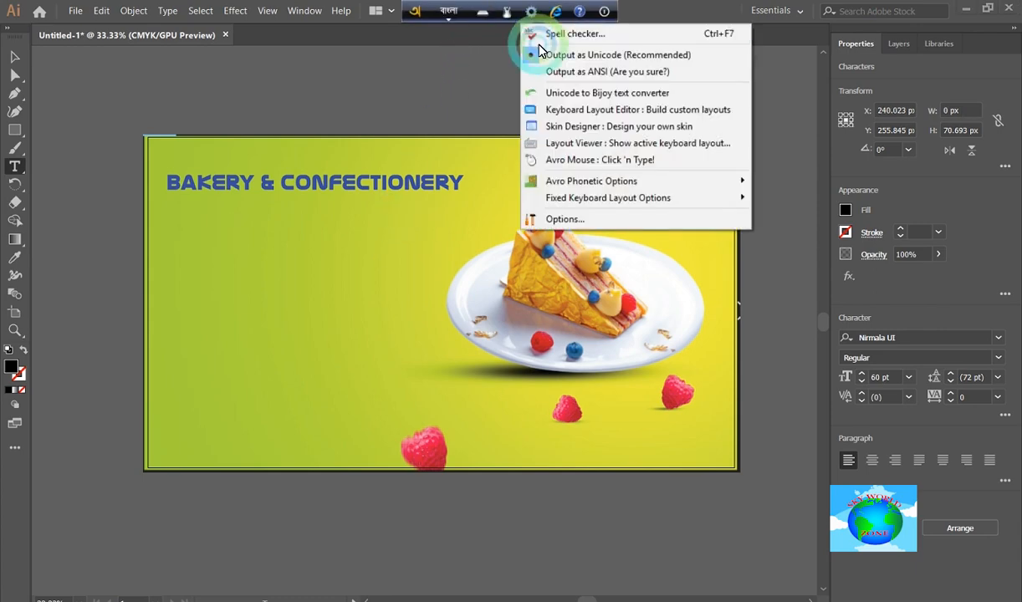
left_click(546, 71)
left_click(473, 429)
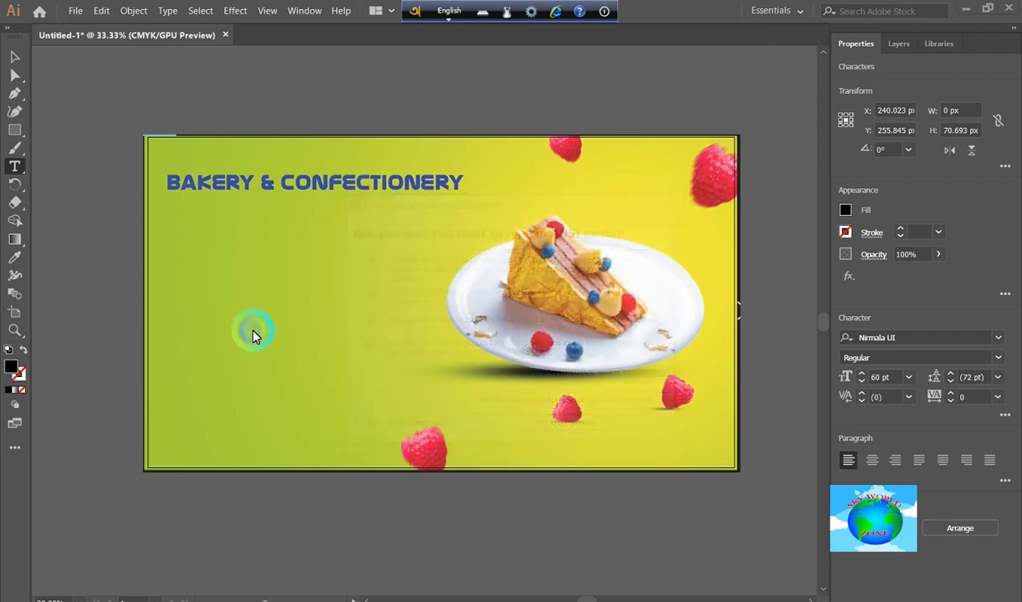
left_click(235, 240)
key("F12")
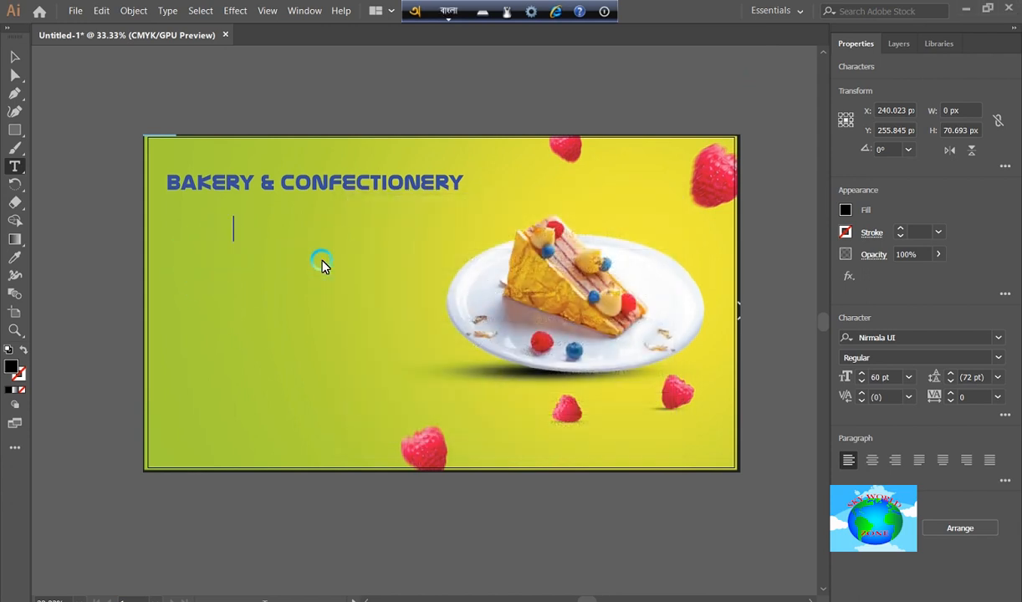
type("sikte")
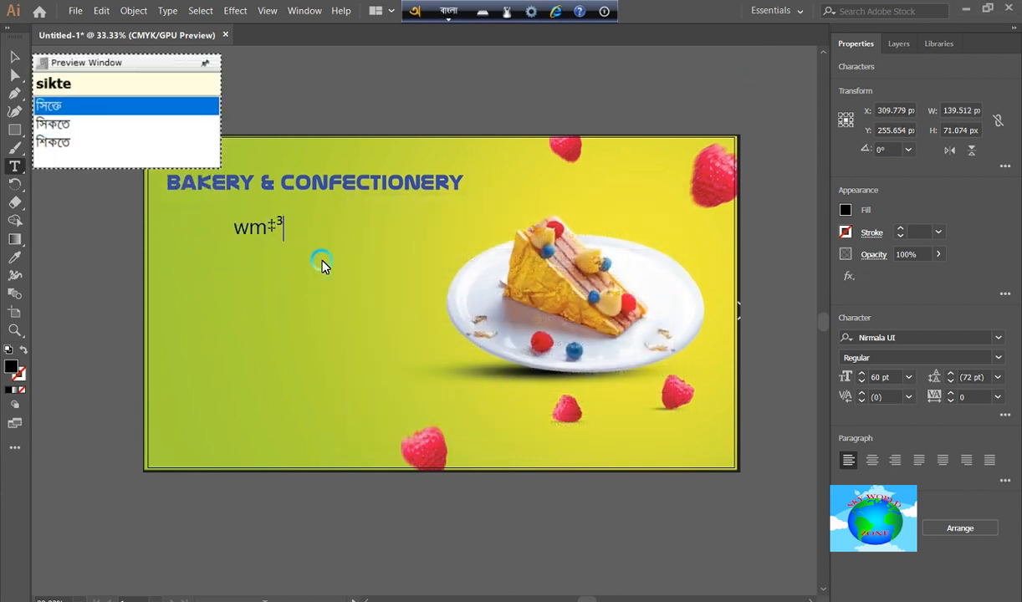
key("Down")
key("Down")
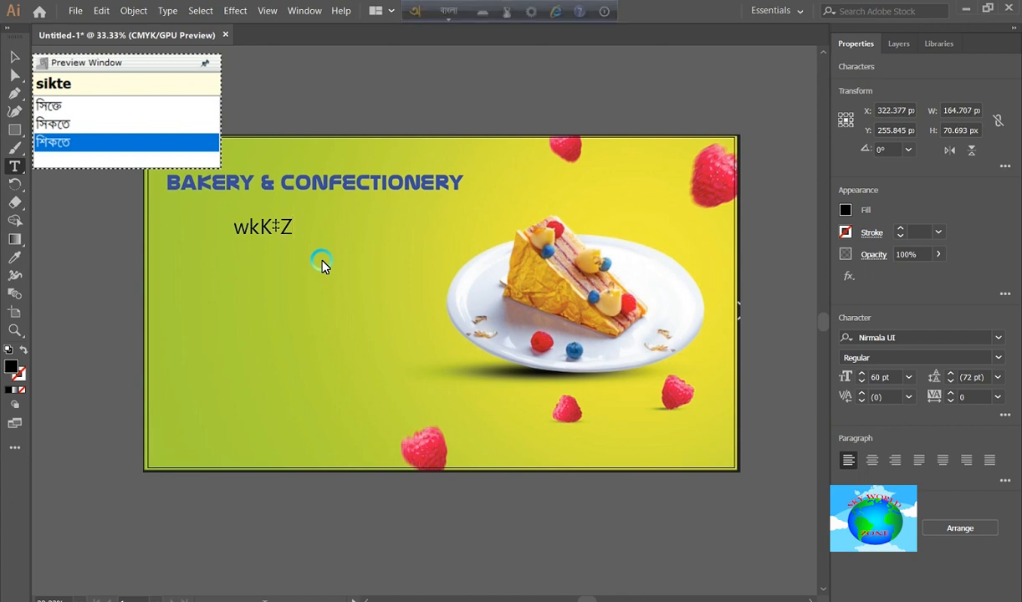
Step: Return the Avro output to Unicode and set the second text line to the Li Alinur Bongobondhu ANSI V1 font
key("ctrl+a")
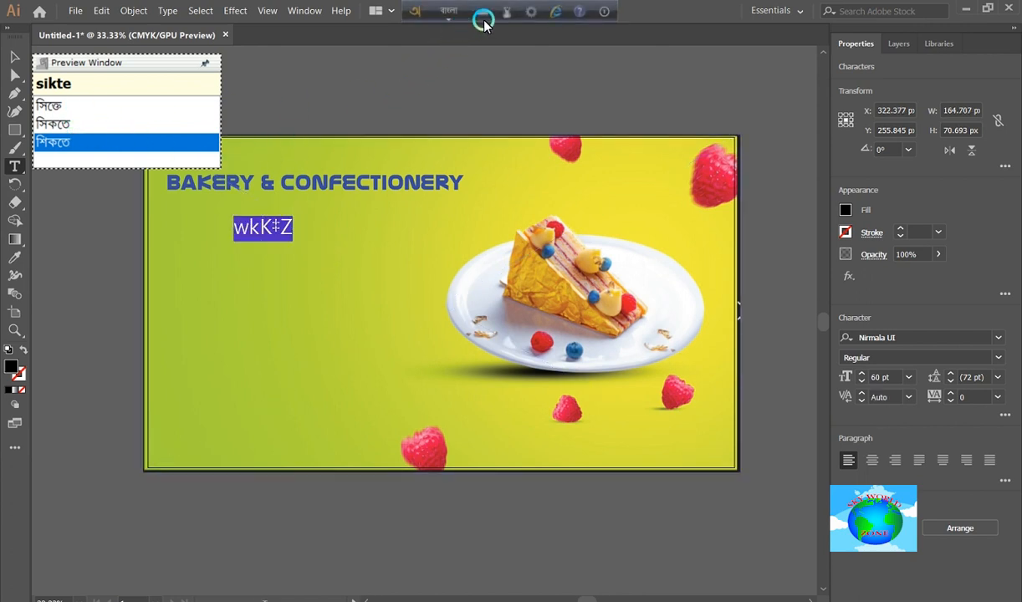
left_click(525, 11)
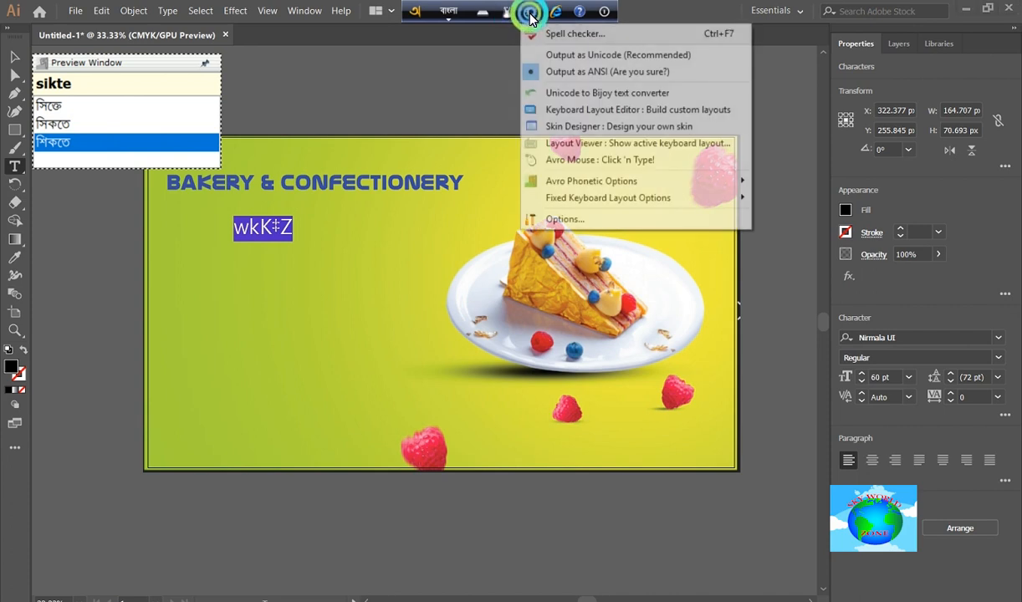
left_click(541, 56)
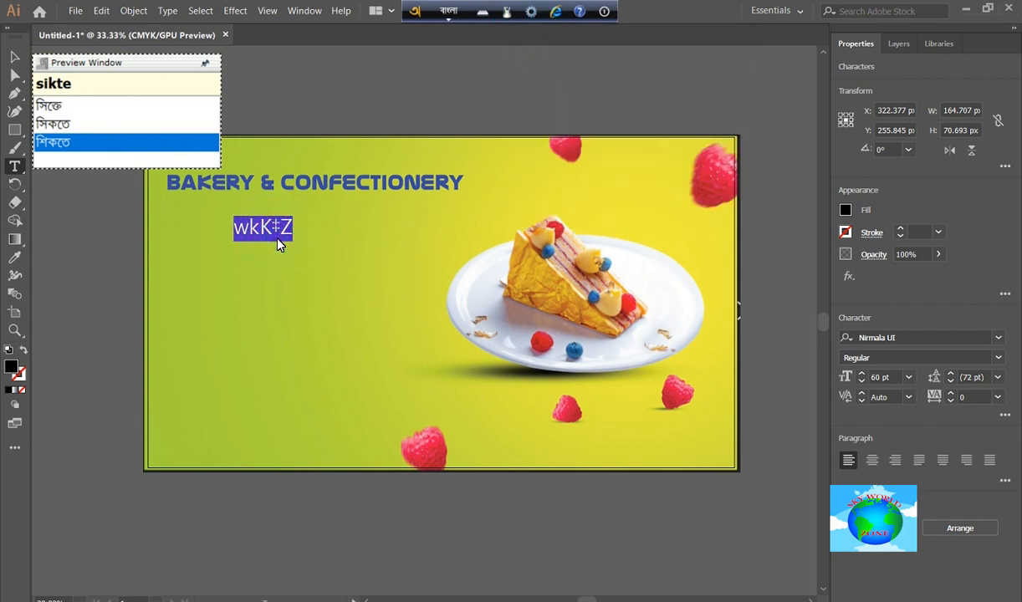
left_click(997, 338)
key("Down")
key("Down")
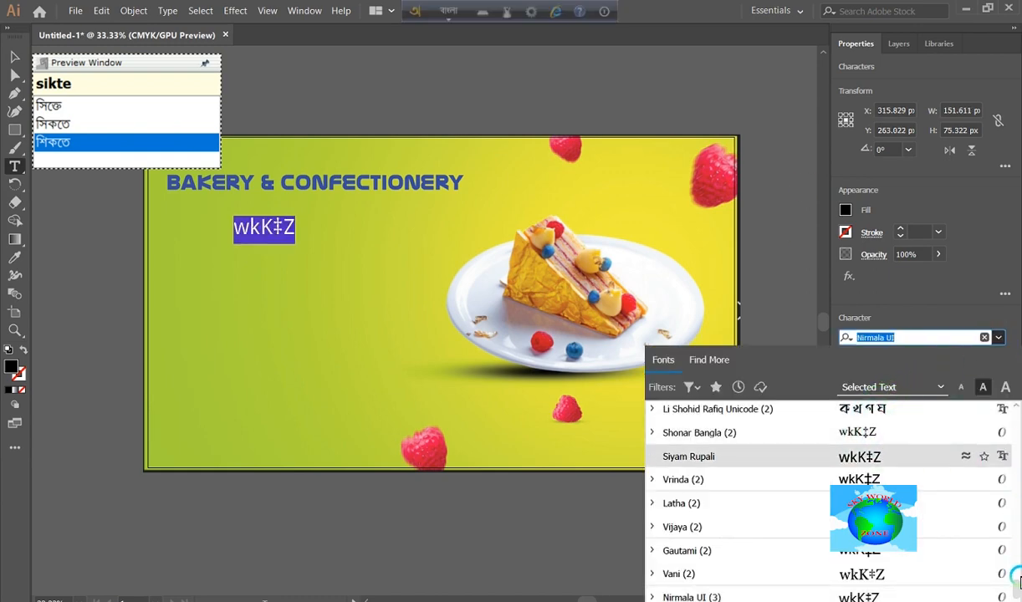
left_click_drag(1015, 595, 994, 390)
left_click(801, 418)
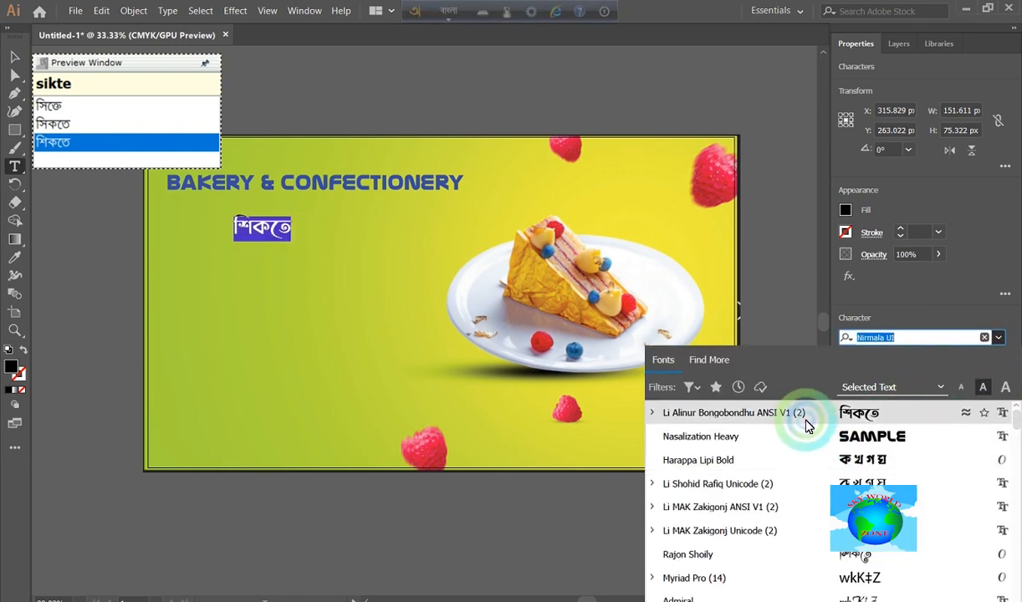
Step: Try to re-enter the Bangla word in the second text line using "sikh" and clear the whole line
left_click(289, 232)
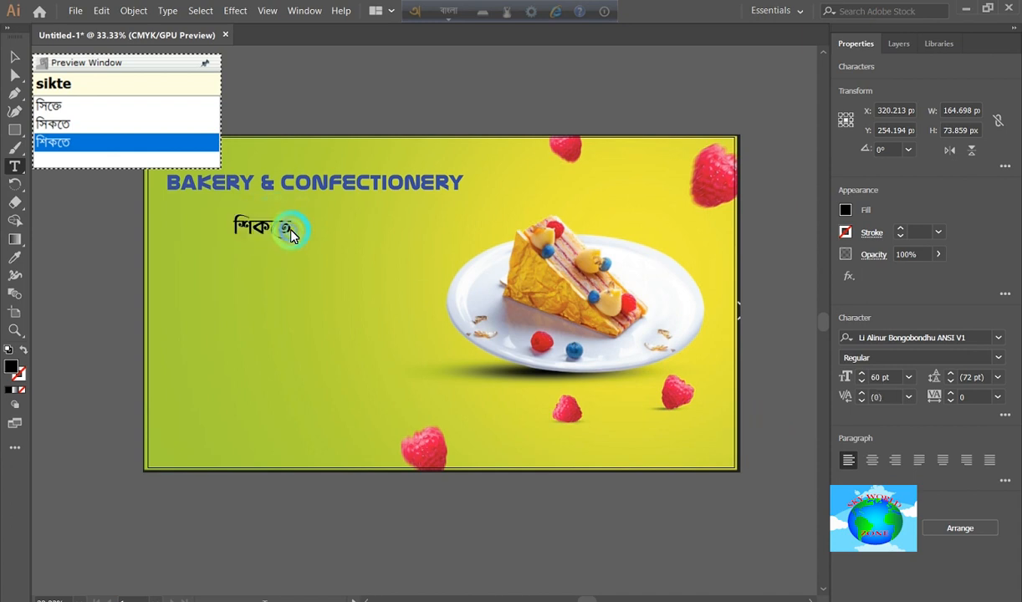
left_click_drag(285, 234, 233, 232)
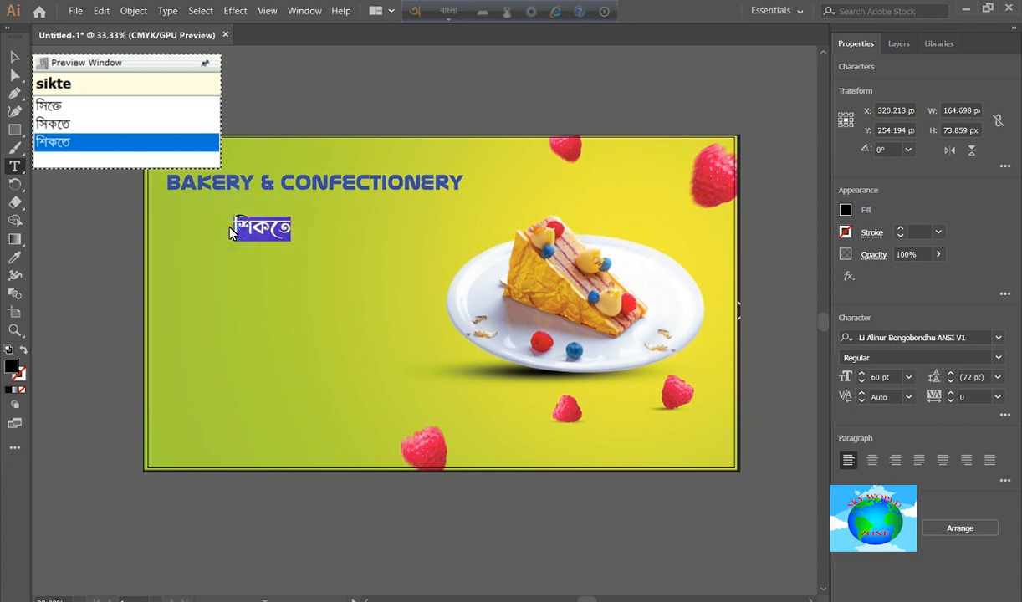
type("sikh")
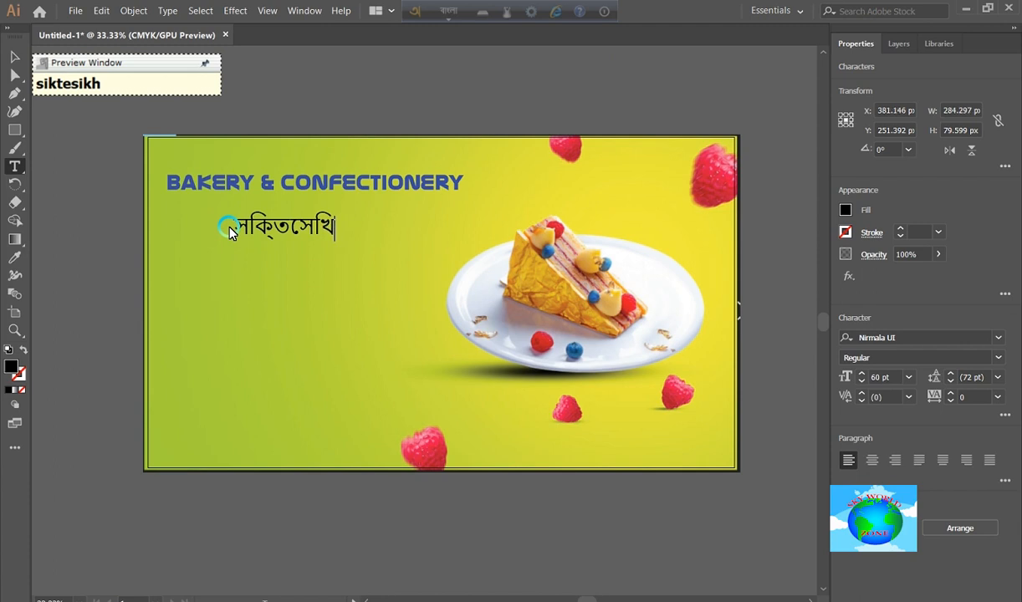
double_click(233, 233)
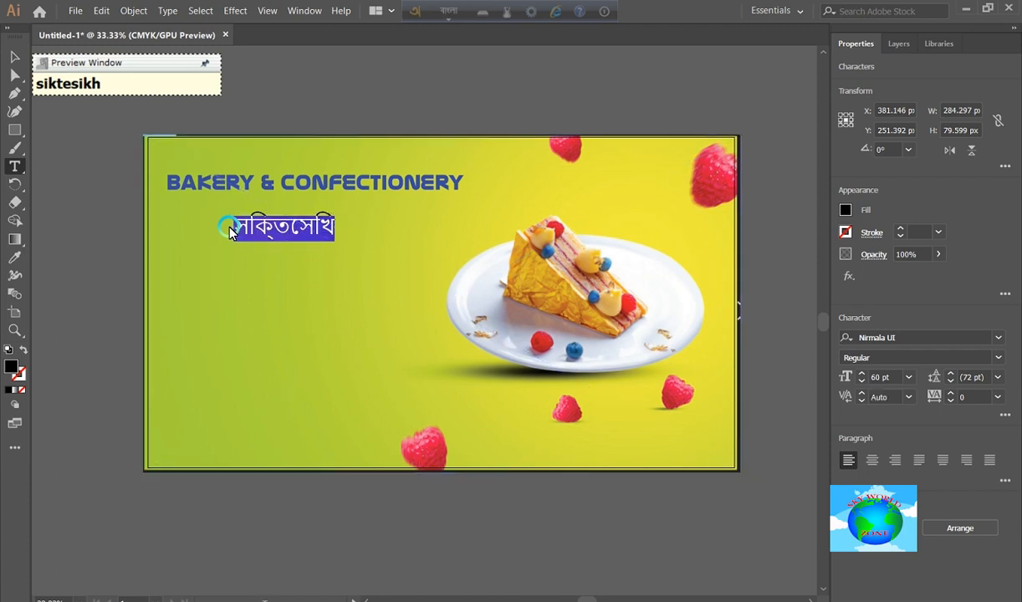
type("ikh")
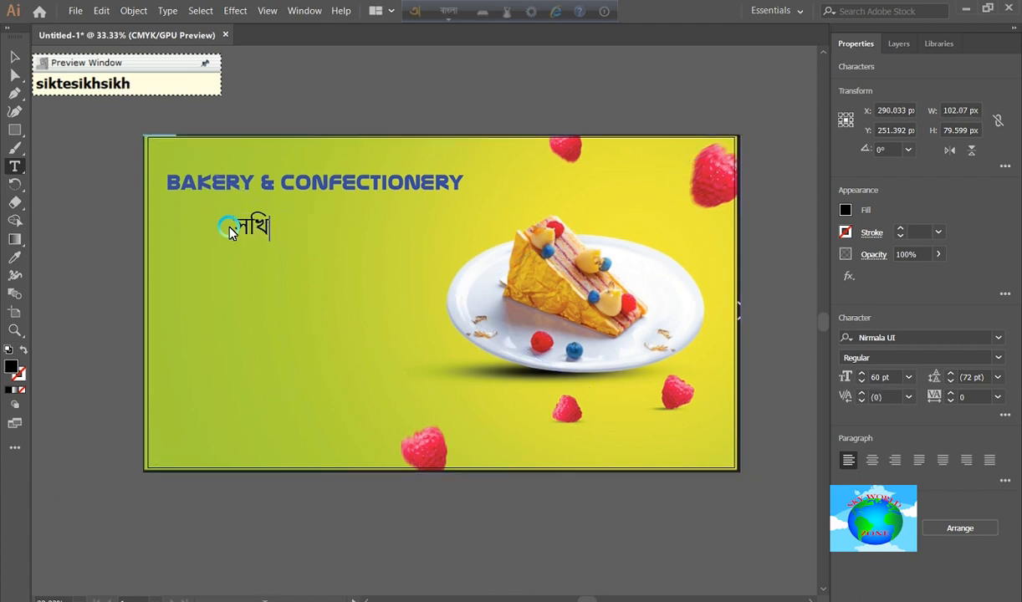
key("BackSpace")
key("BackSpace")
key("BackSpace")
key("BackSpace")
key("BackSpace")
key("BackSpace")
key("BackSpace")
key("BackSpace")
key("BackSpace")
key("BackSpace")
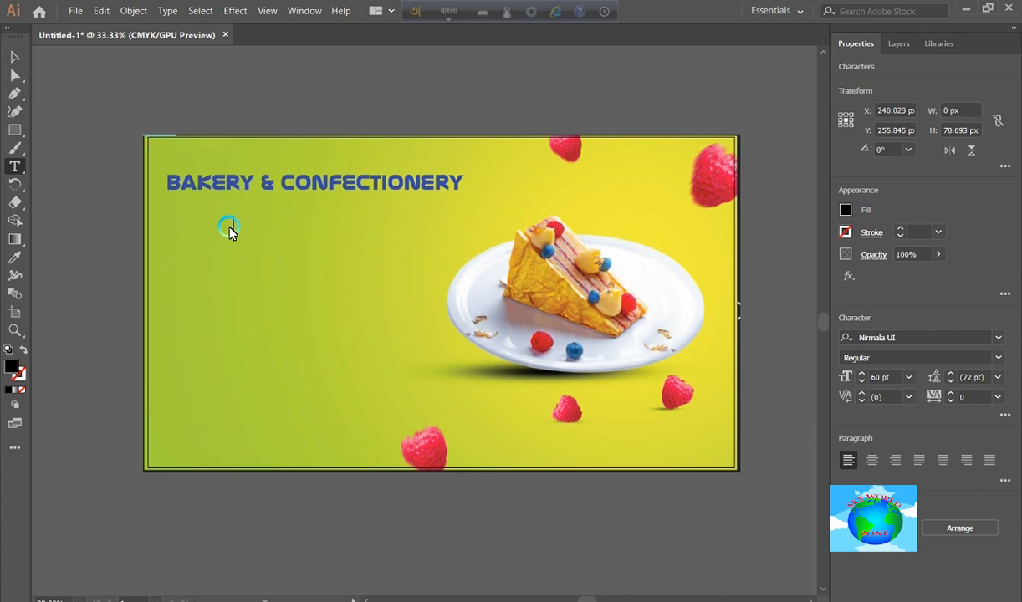
Step: Enter শিখতে in the second text line and switch the Avro Bangla output to ANSI
type("sikhte")
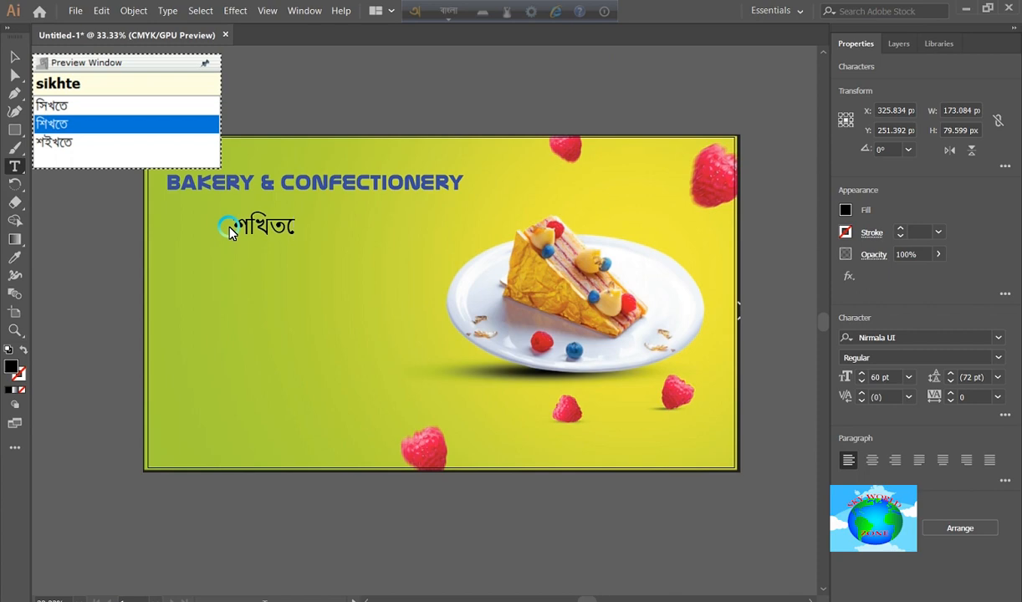
left_click(532, 11)
left_click(554, 73)
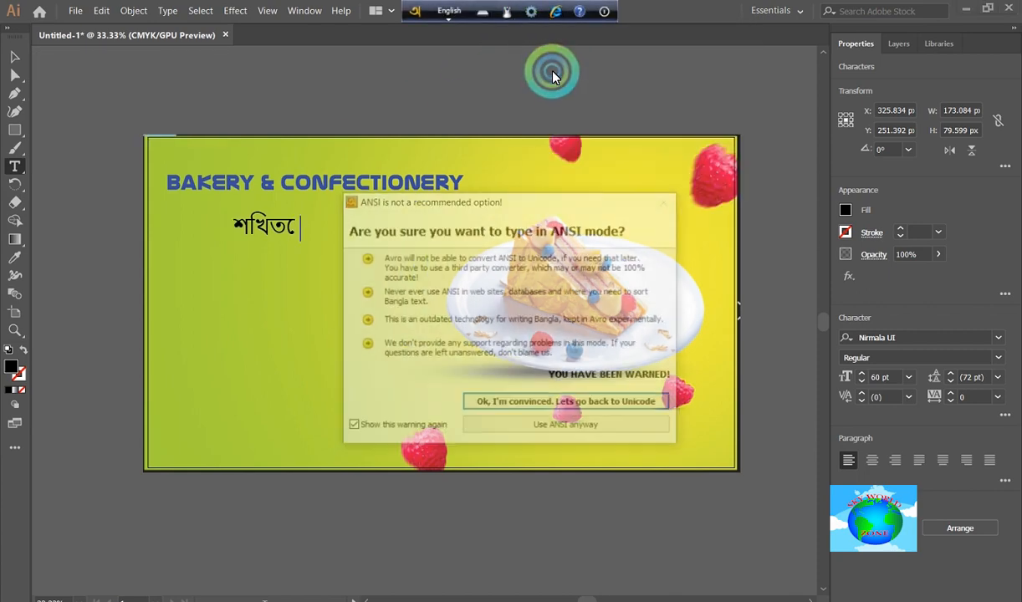
left_click(516, 428)
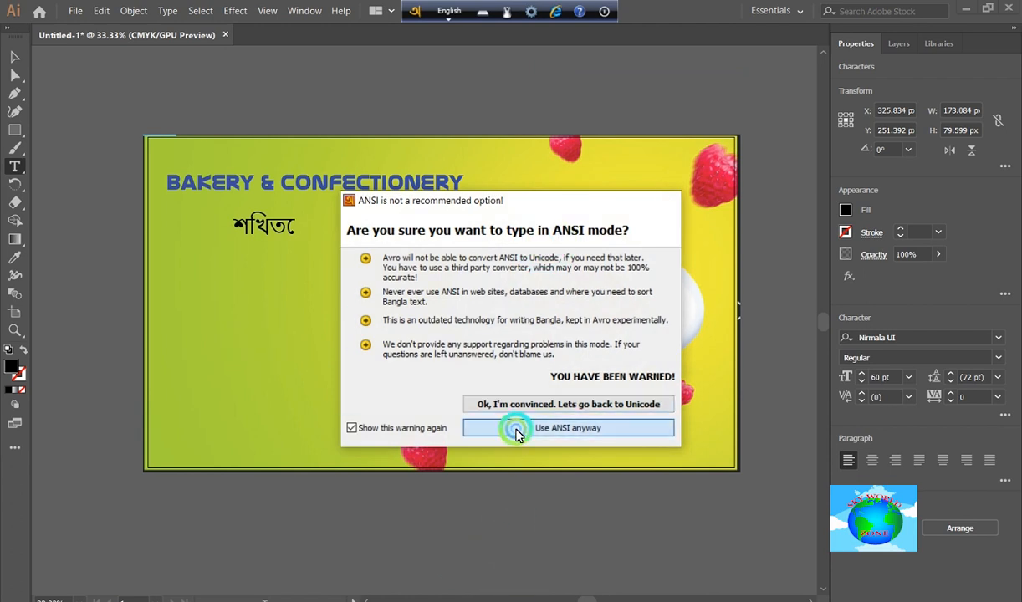
double_click(295, 231)
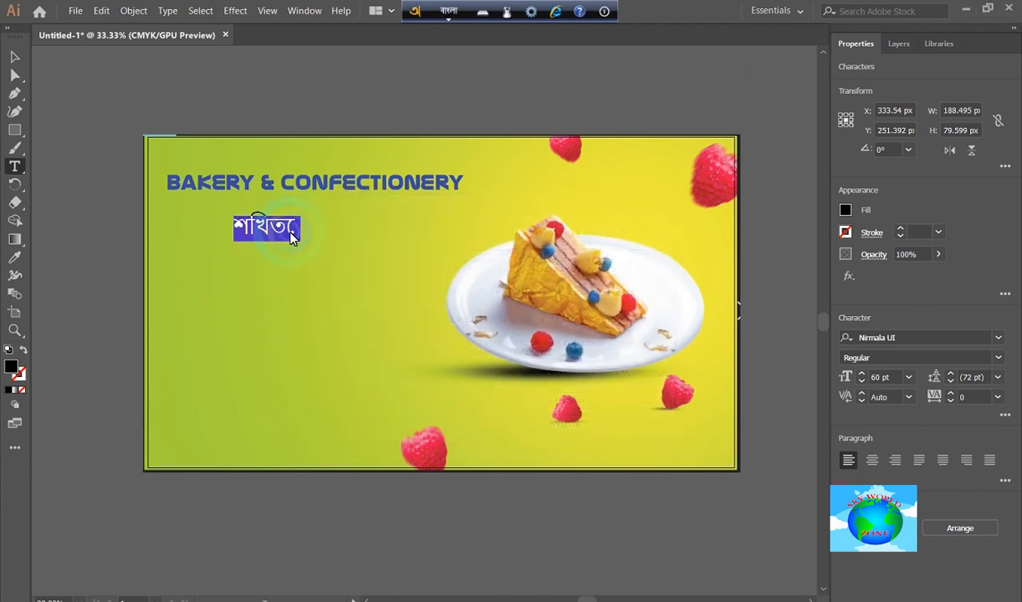
Step: Replace the word in the second text line with সিক and set its font to Li Alinur Bongobondhu ANSI V1
type("sik")
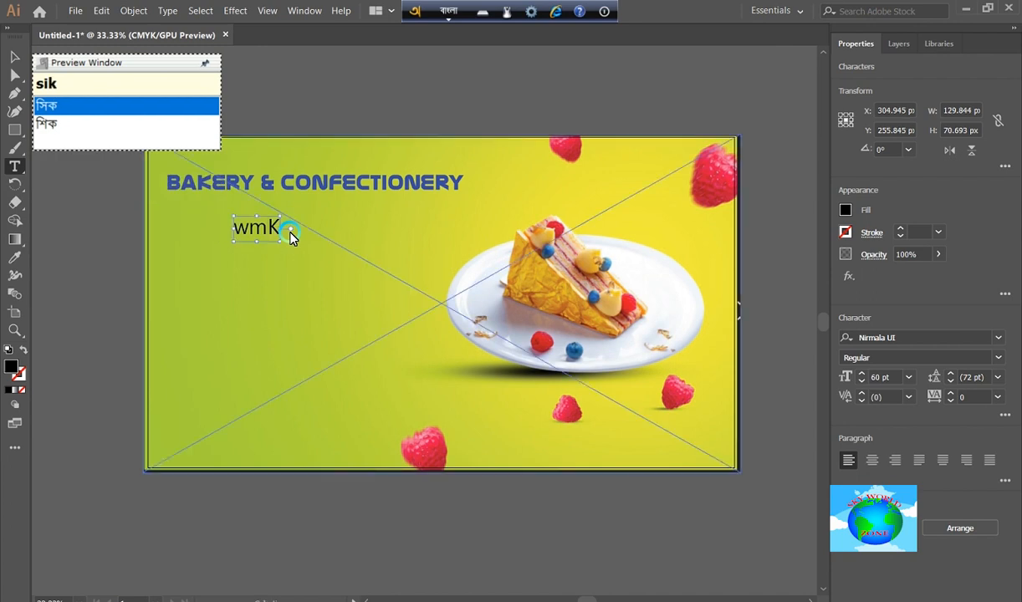
double_click(290, 236)
left_click(998, 342)
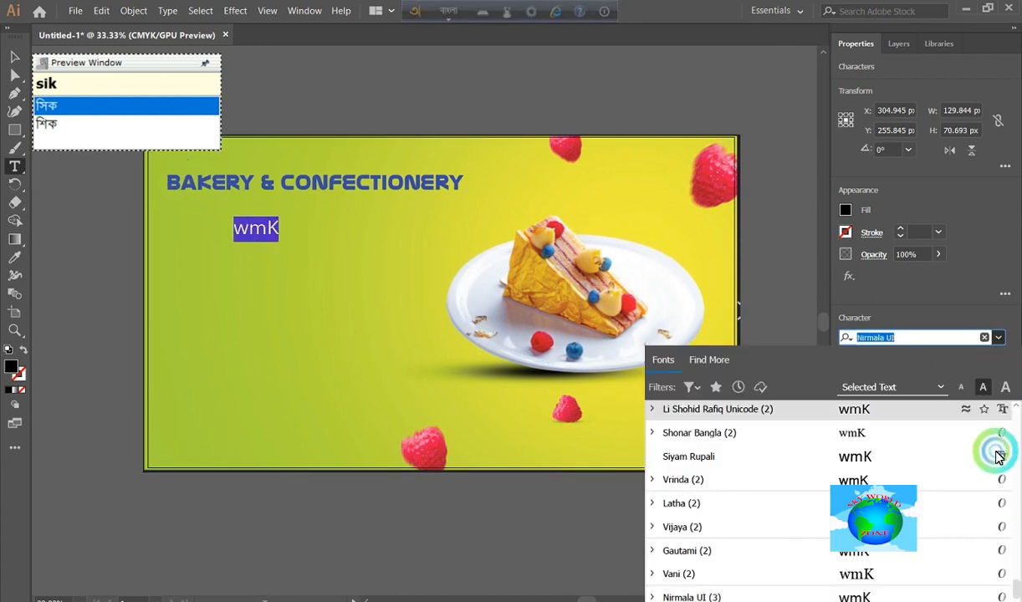
left_click_drag(1015, 585, 1008, 392)
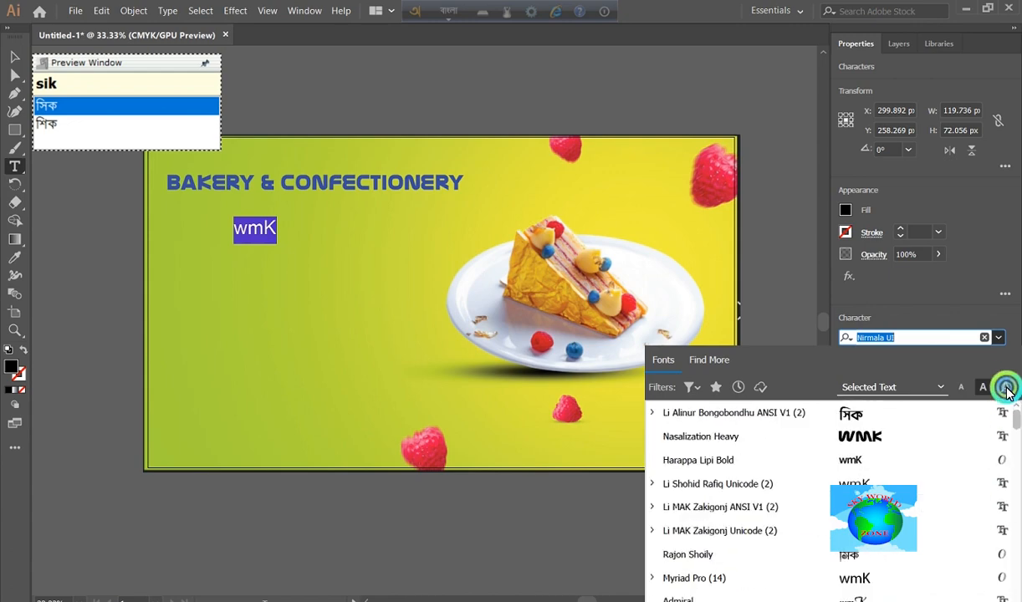
left_click(834, 418)
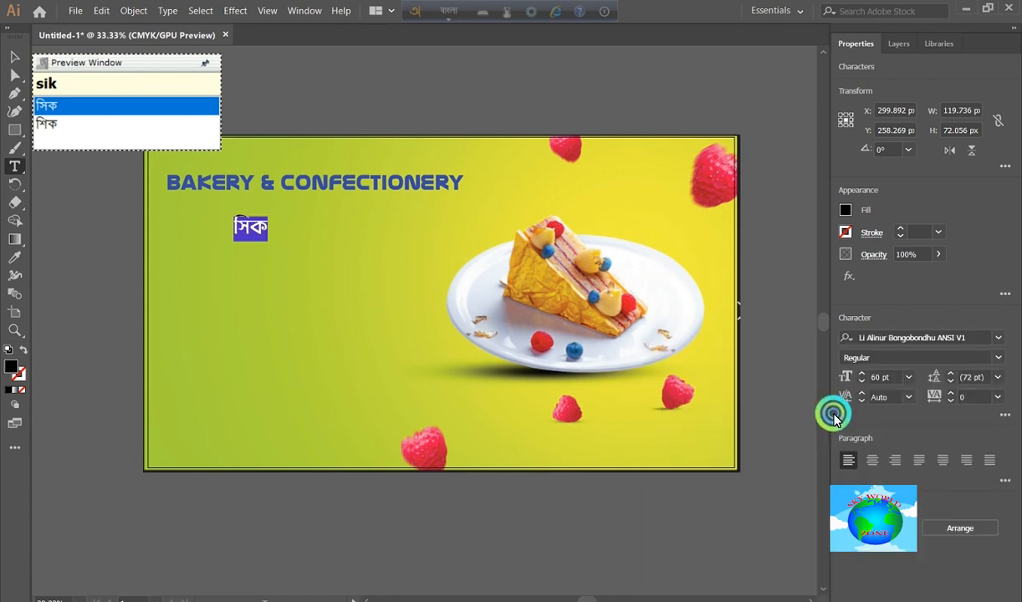
Step: Clear the mistyped Bangla word from the second text line
left_click(256, 227)
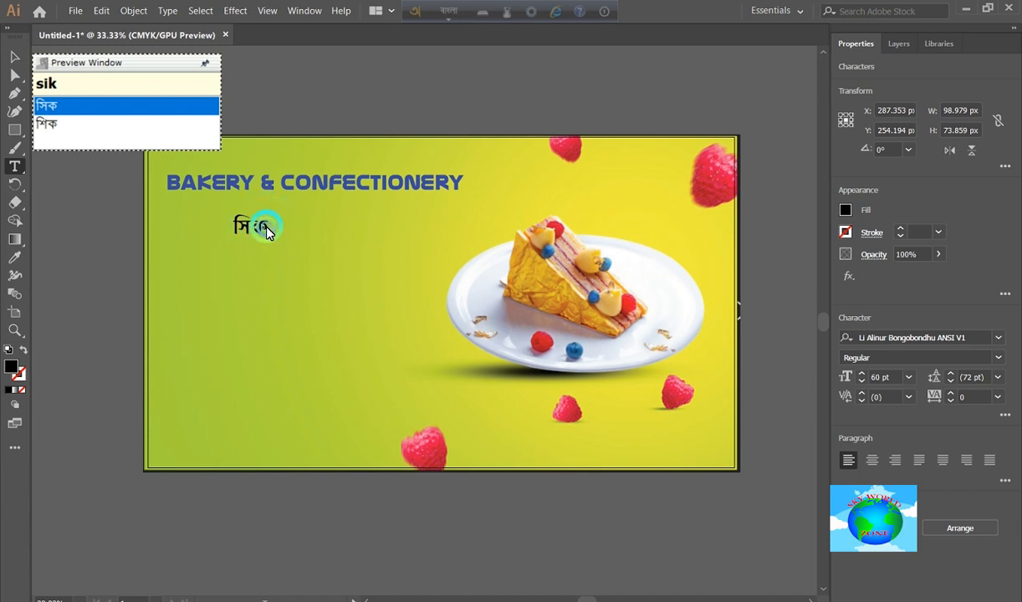
left_click_drag(266, 227, 217, 225)
type("si")
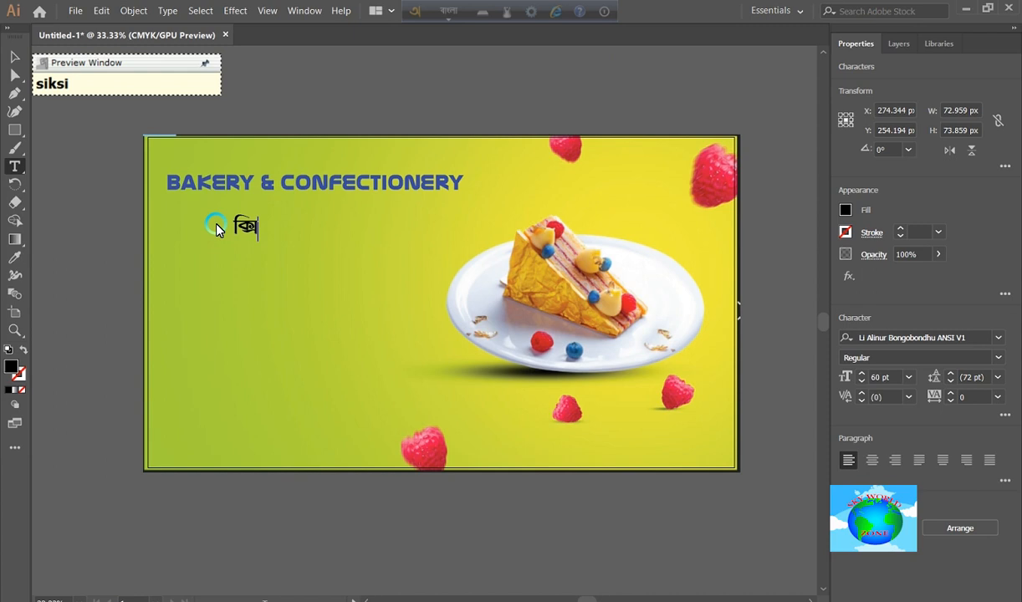
key("BackSpace")
key("BackSpace")
key("BackSpace")
key("BackSpace")
key("BackSpace")
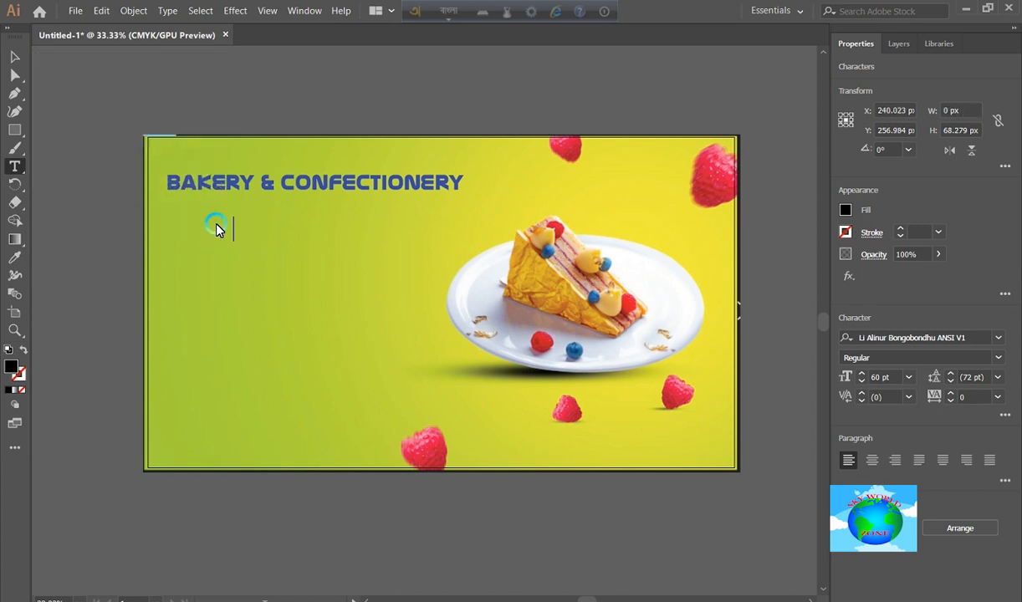
Step: Enter শিখতে চান ? in the empty second text line, choosing the শি suggestion for its first syllable
type("si")
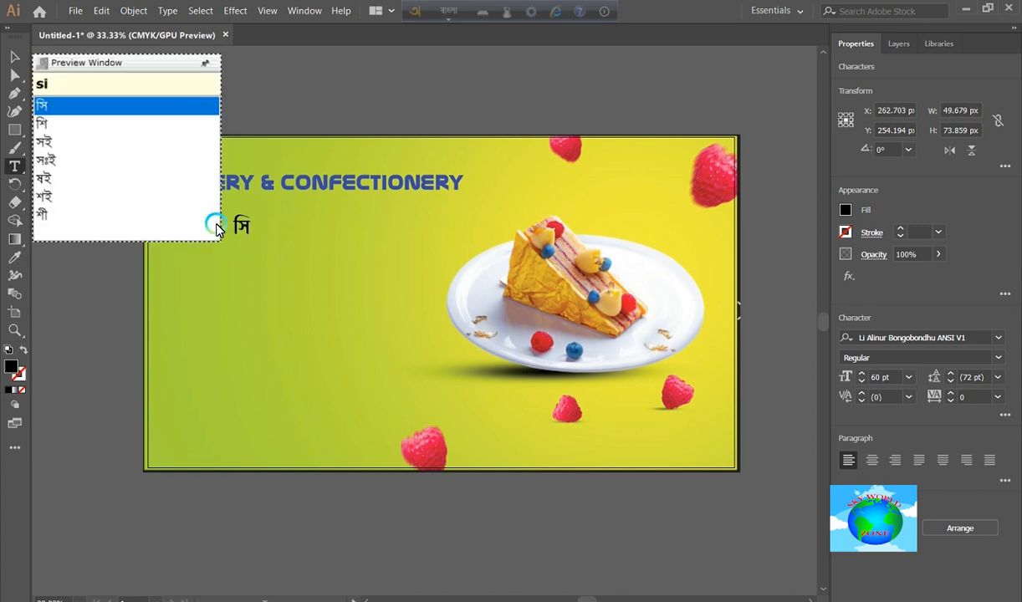
key("Down")
key("Return")
type("kh")
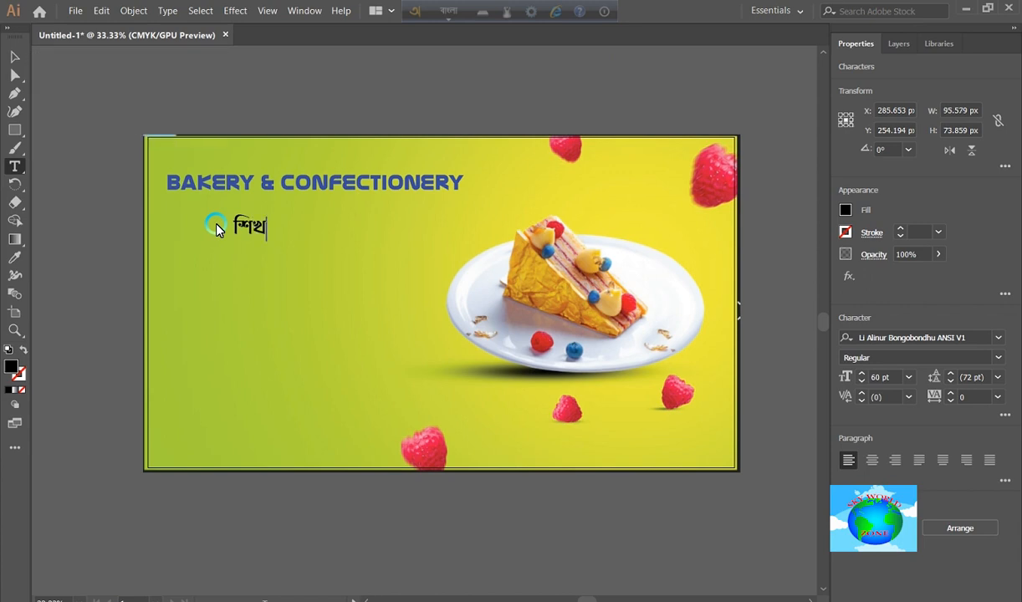
type(" te ")
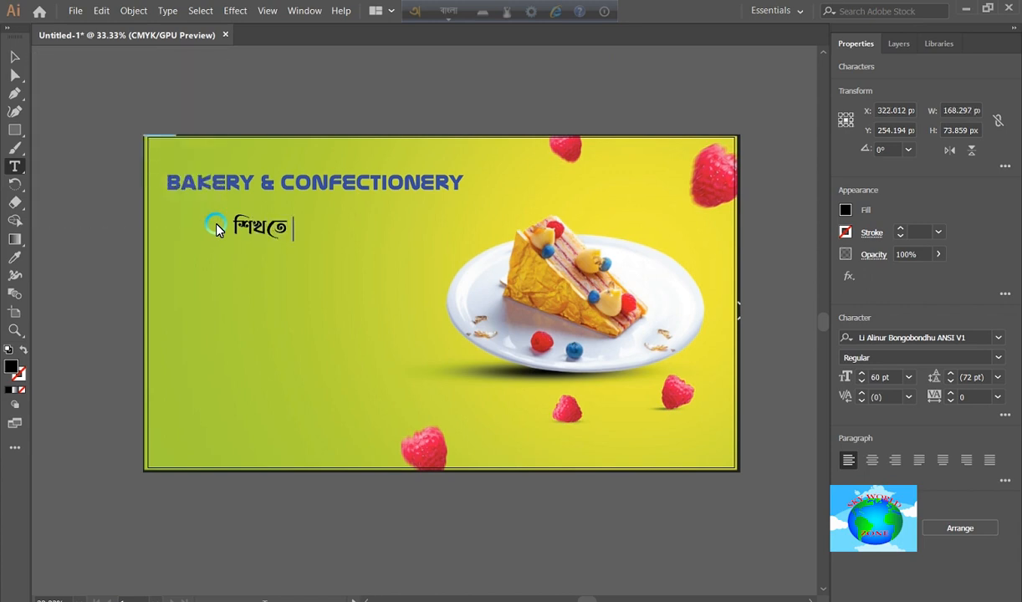
type("can")
type(" ?")
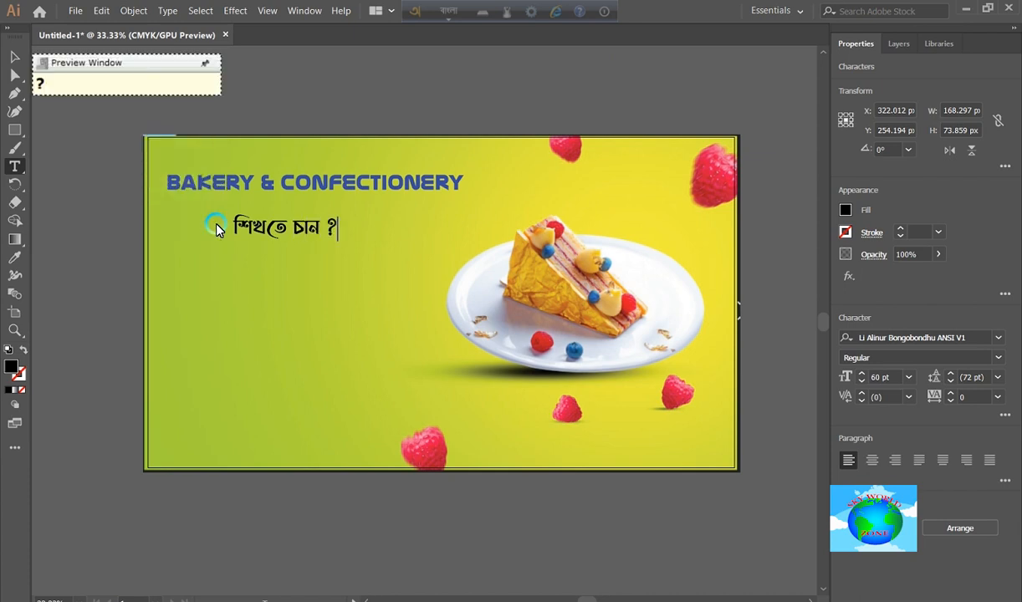
Step: Set the font size of the whole second text line to 100 pt and shift the line slightly left and down
key("ctrl+a")
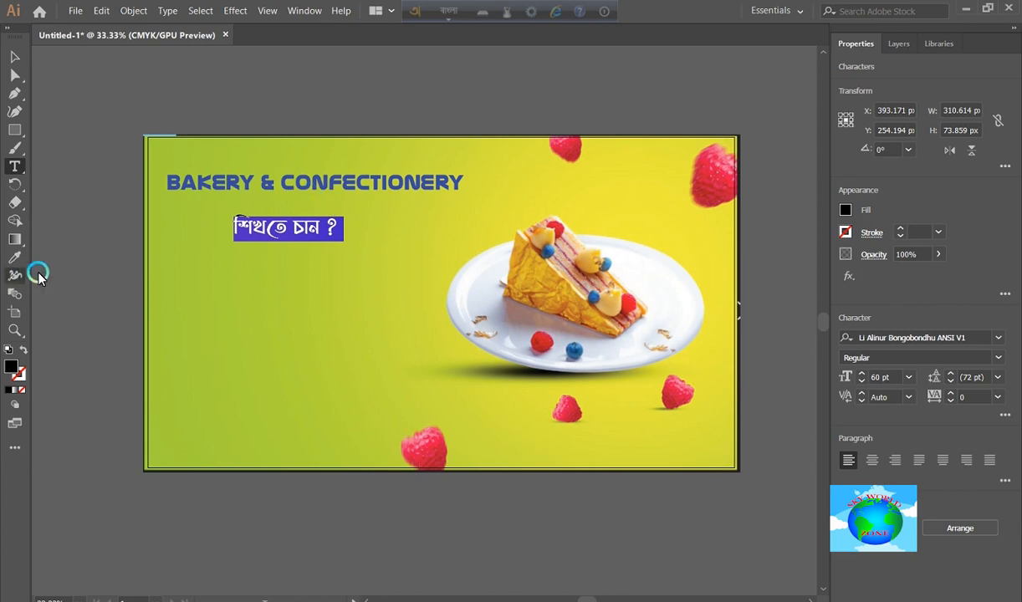
left_click(907, 381)
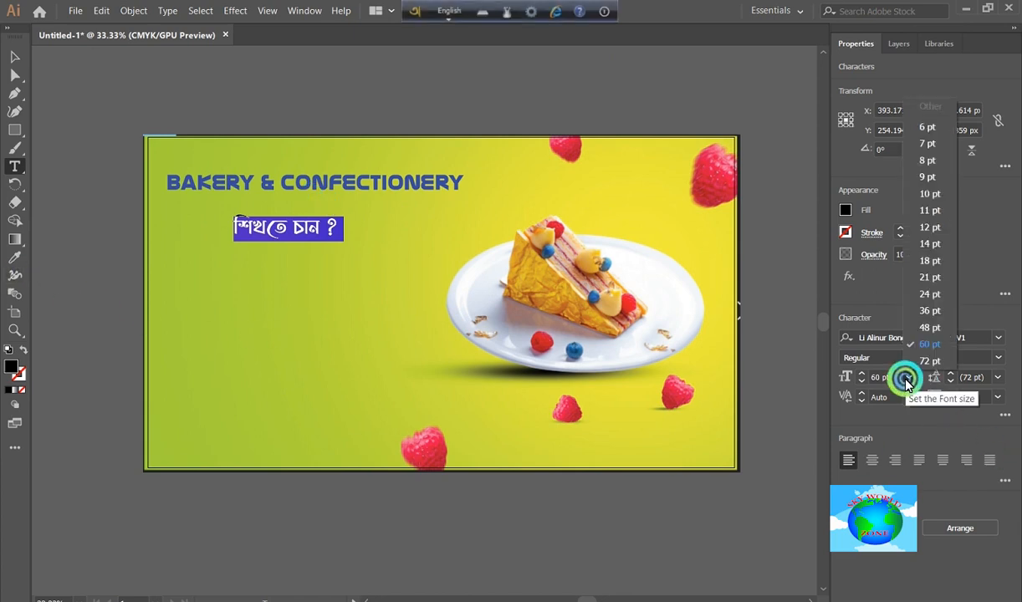
left_click(915, 365)
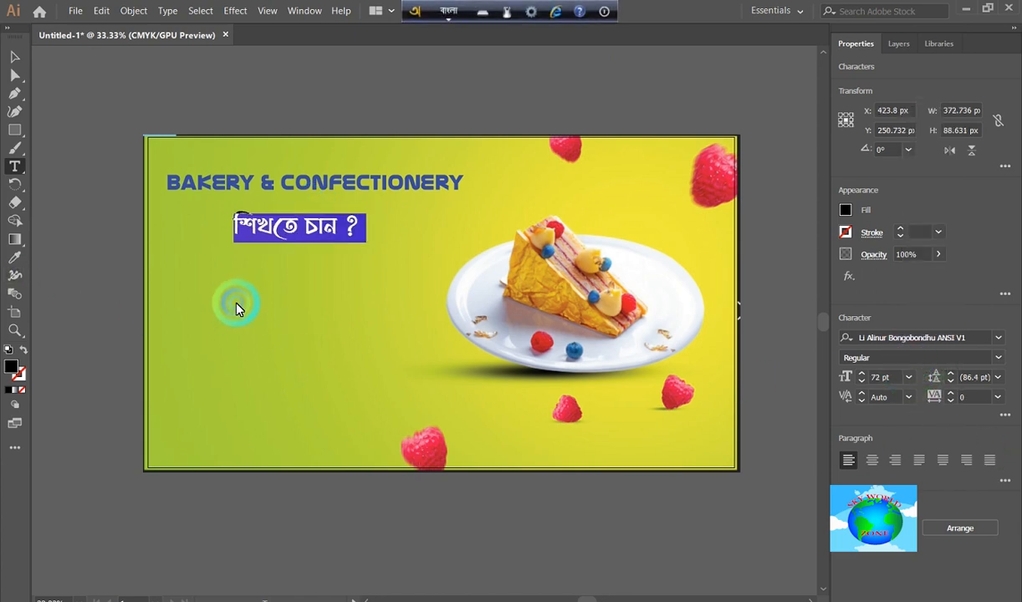
left_click(910, 379)
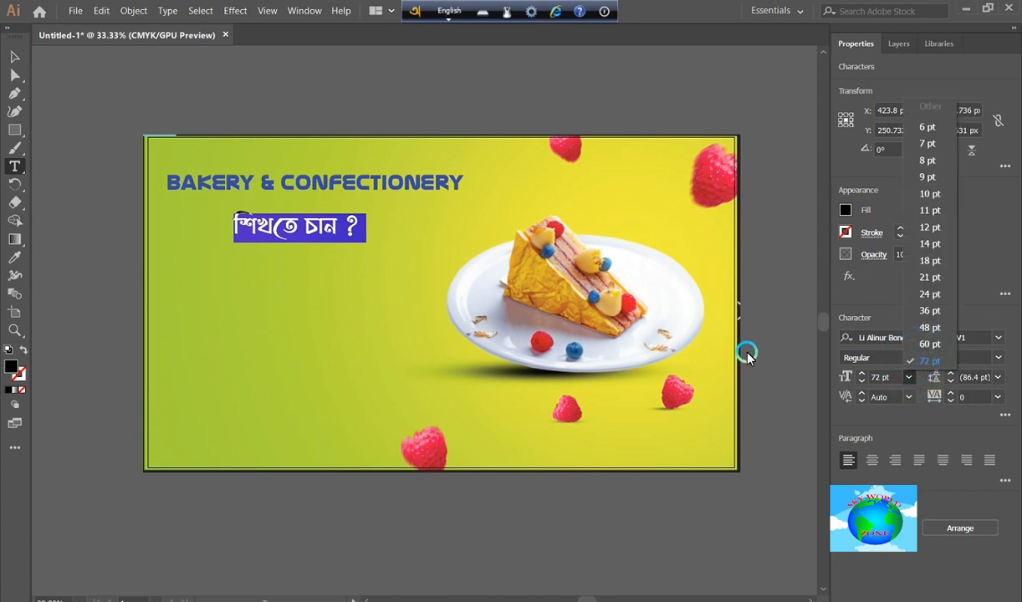
left_click(878, 378)
key("F12")
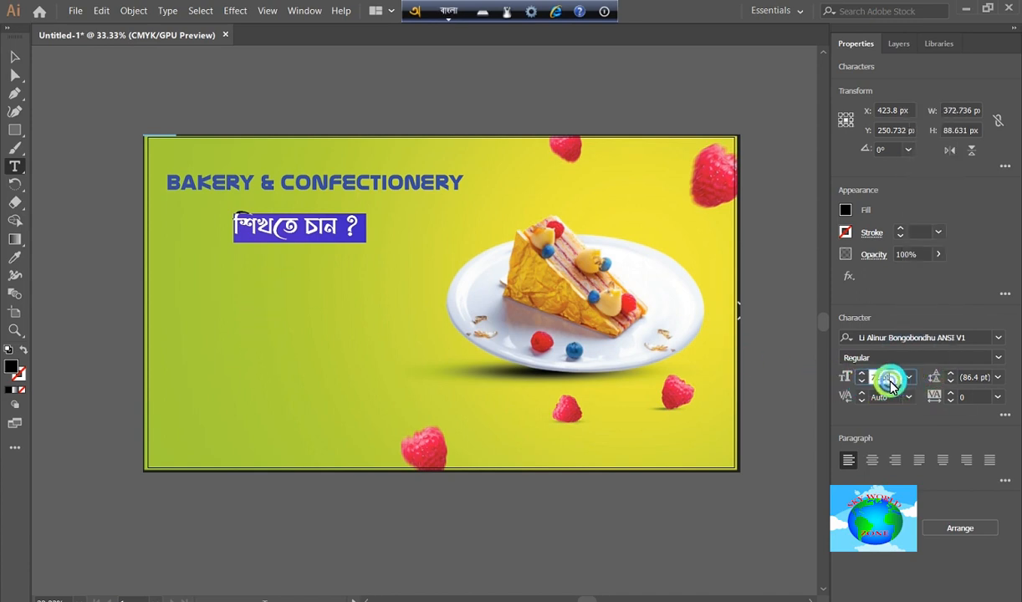
left_click(844, 376)
type("1")
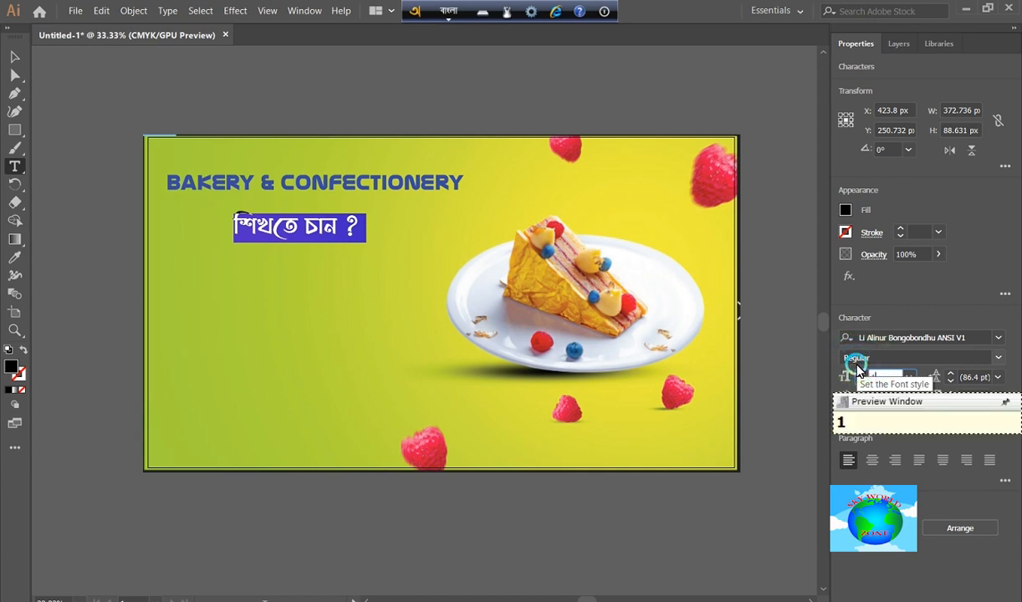
type("00")
key("Return")
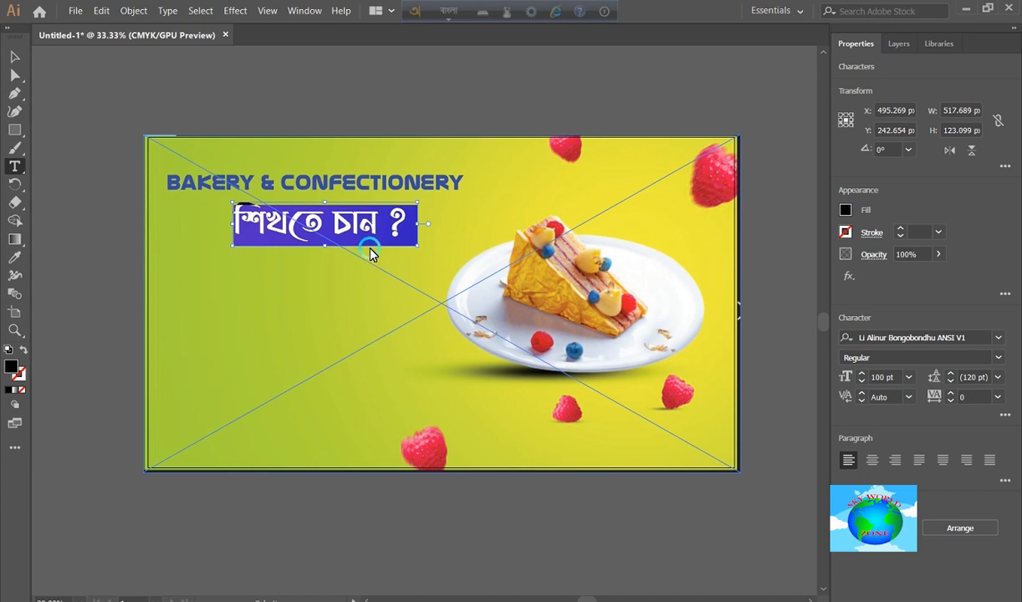
left_click_drag(370, 227, 362, 234)
Step: Fill the second text line with dark blue (R 34, G 16, B 160) and move it closer beneath the heading
left_click(339, 235)
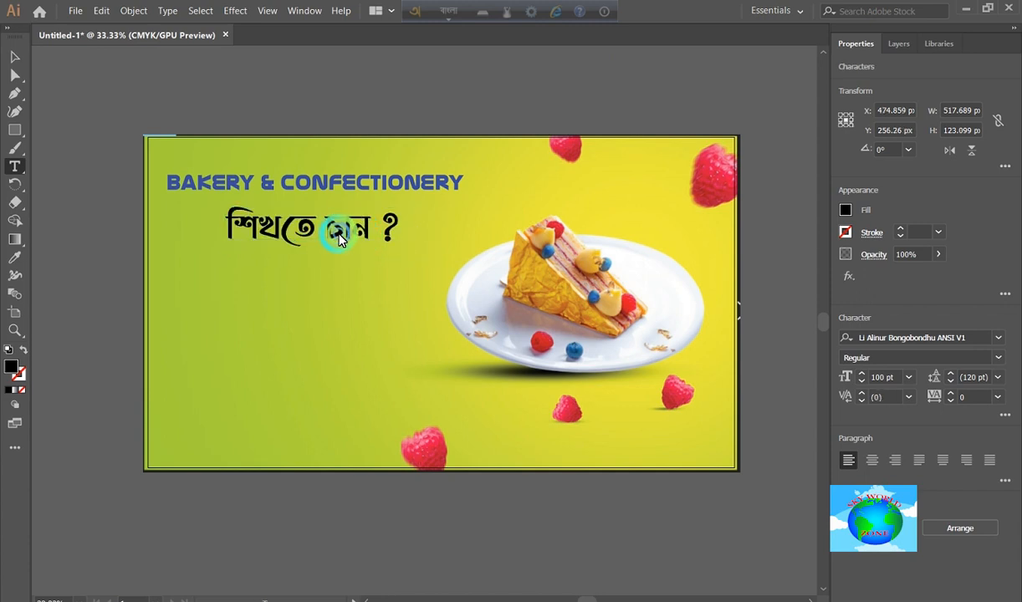
triple_click(338, 237)
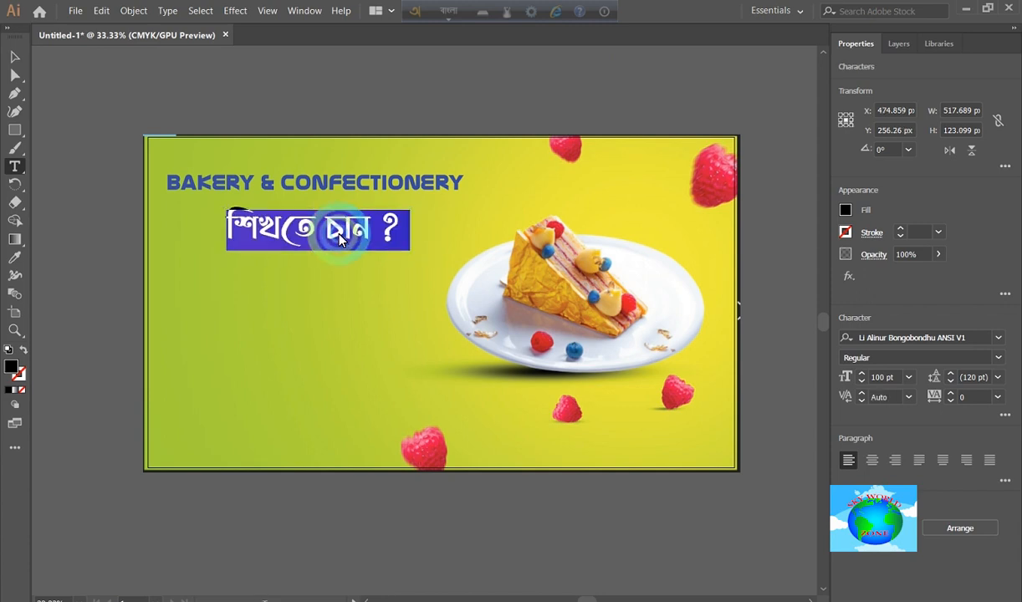
double_click(10, 365)
double_click(10, 366)
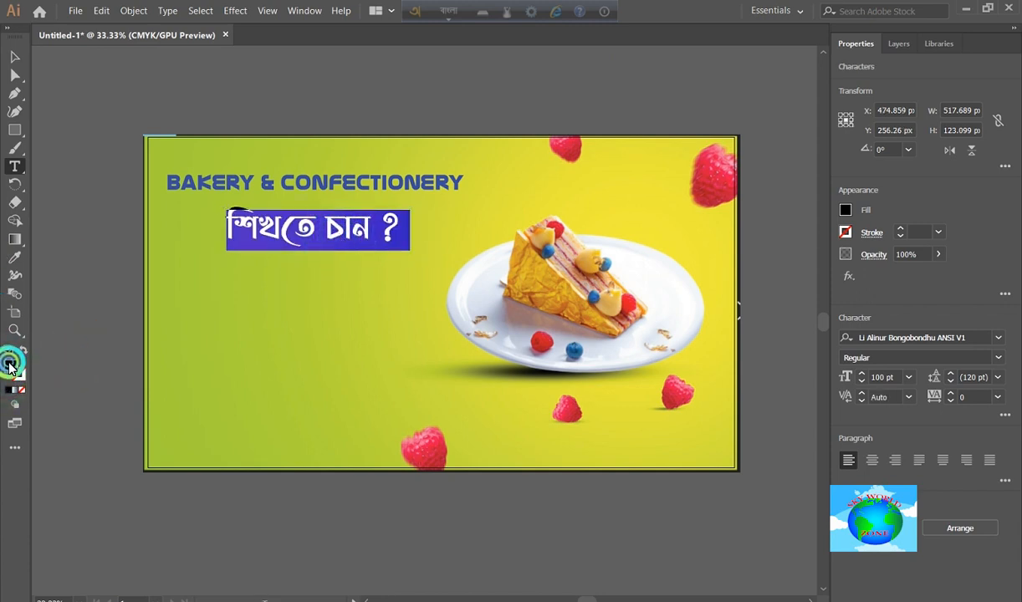
left_click(807, 369)
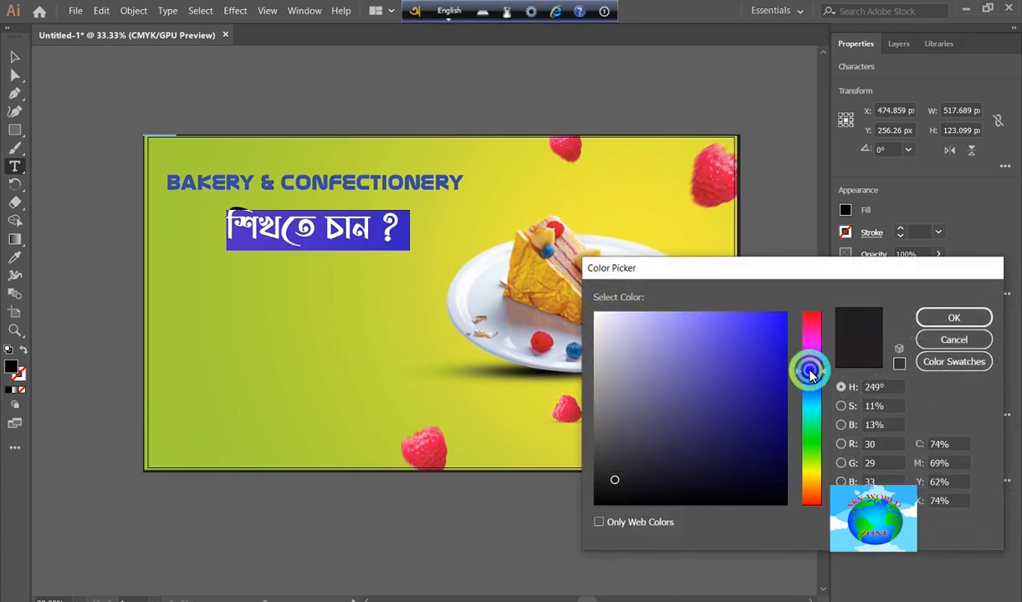
left_click(777, 350)
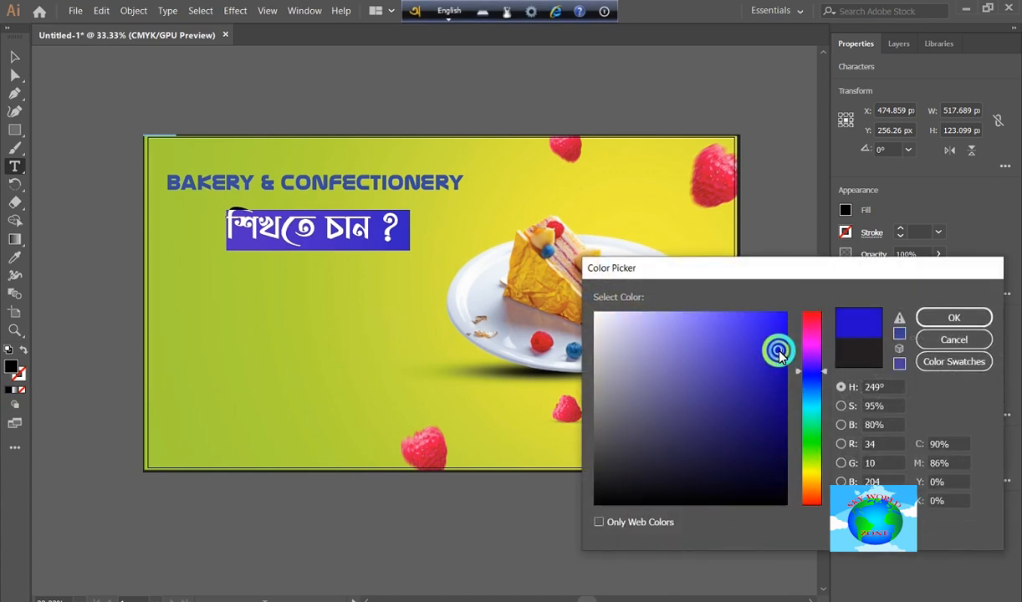
left_click_drag(779, 356, 768, 384)
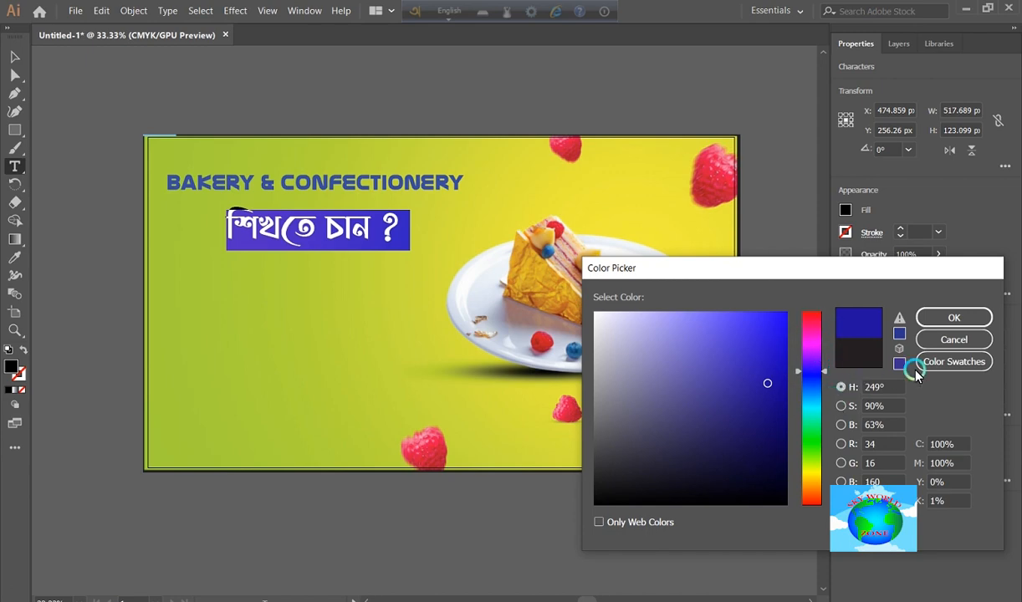
left_click(954, 318)
left_click(357, 237)
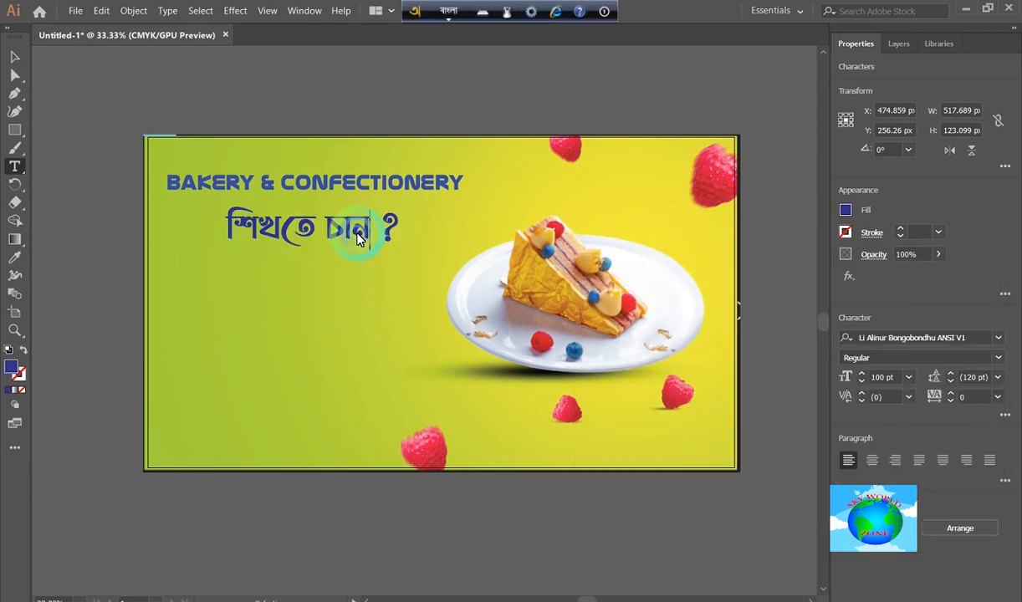
left_click_drag(338, 241, 341, 235)
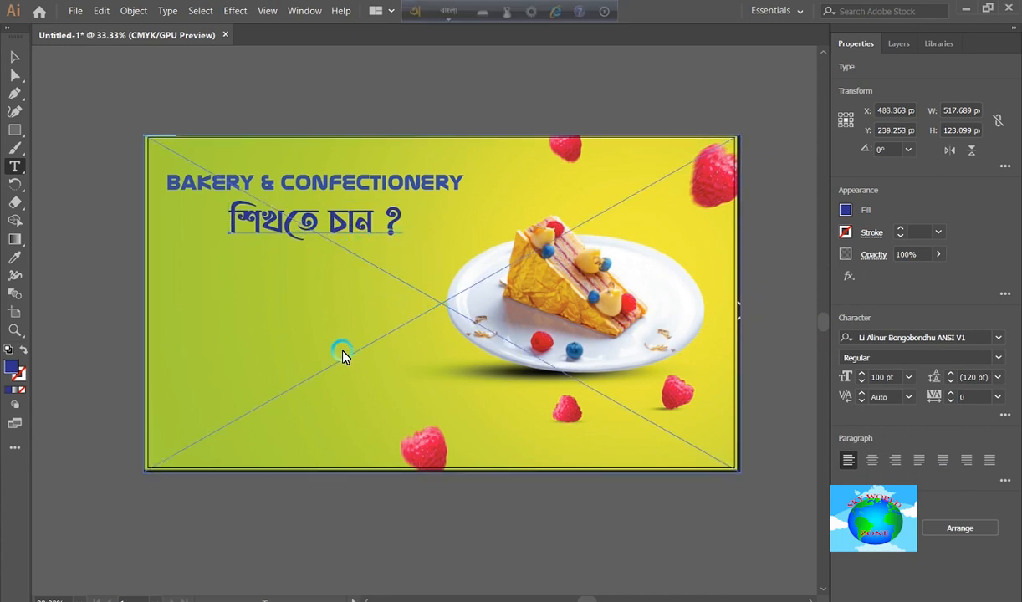
Step: Add a third text line below শিখতে চান ? reading আমরা খুব তারাতারি
left_click(229, 326)
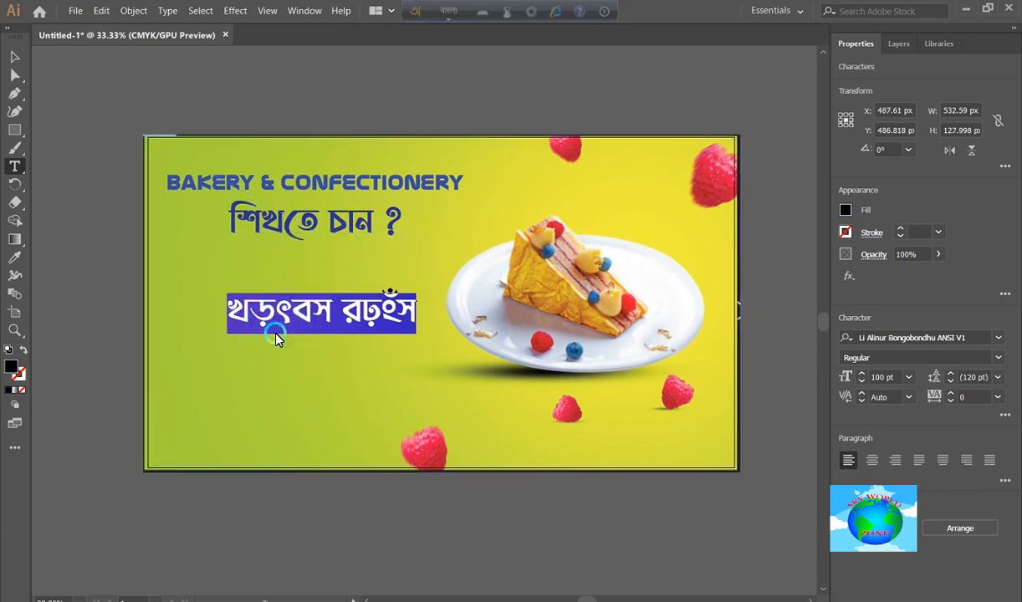
type("amra ")
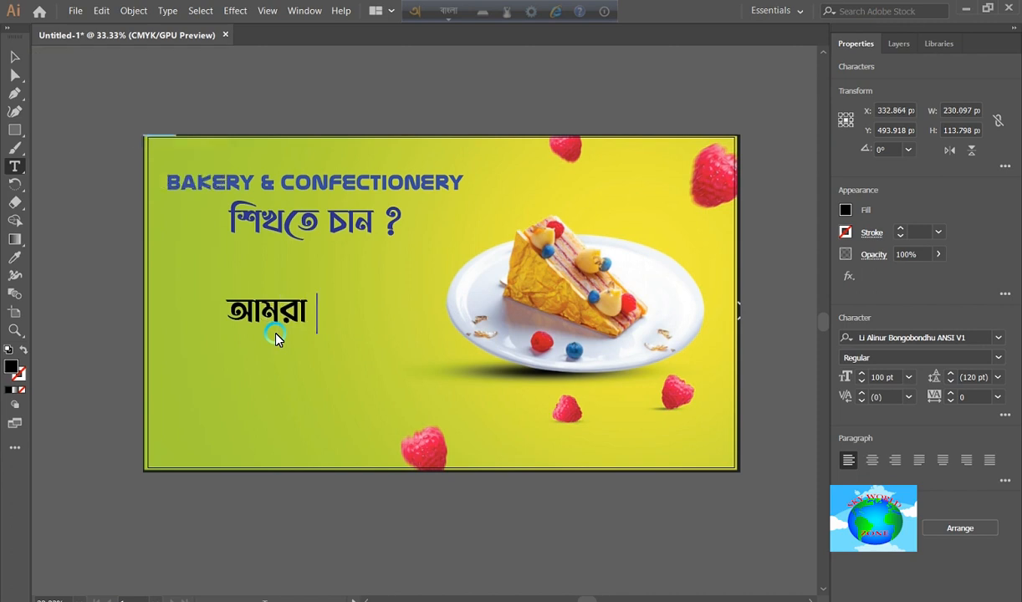
type("khub ")
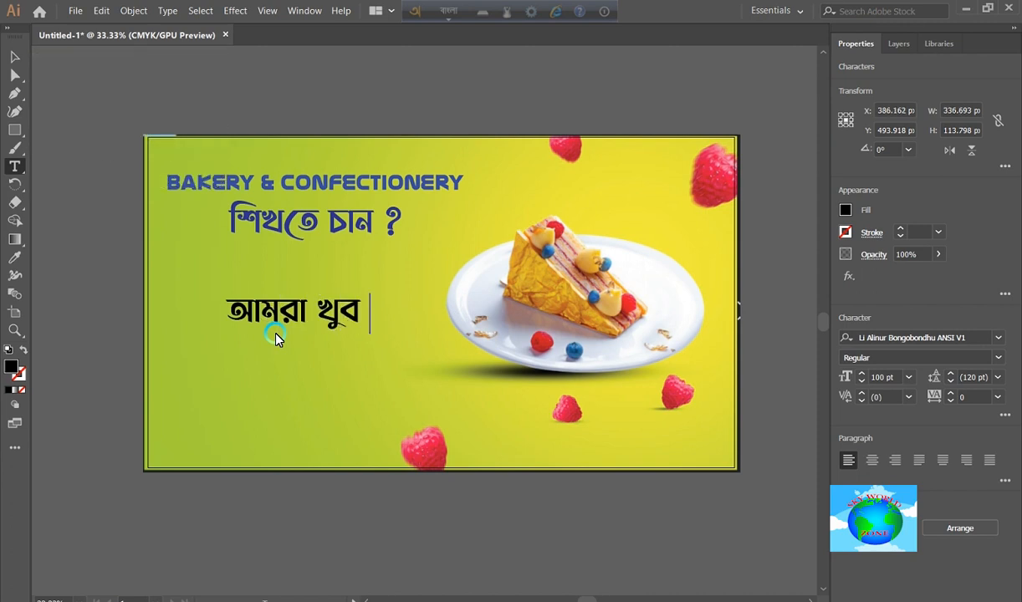
type("taratar")
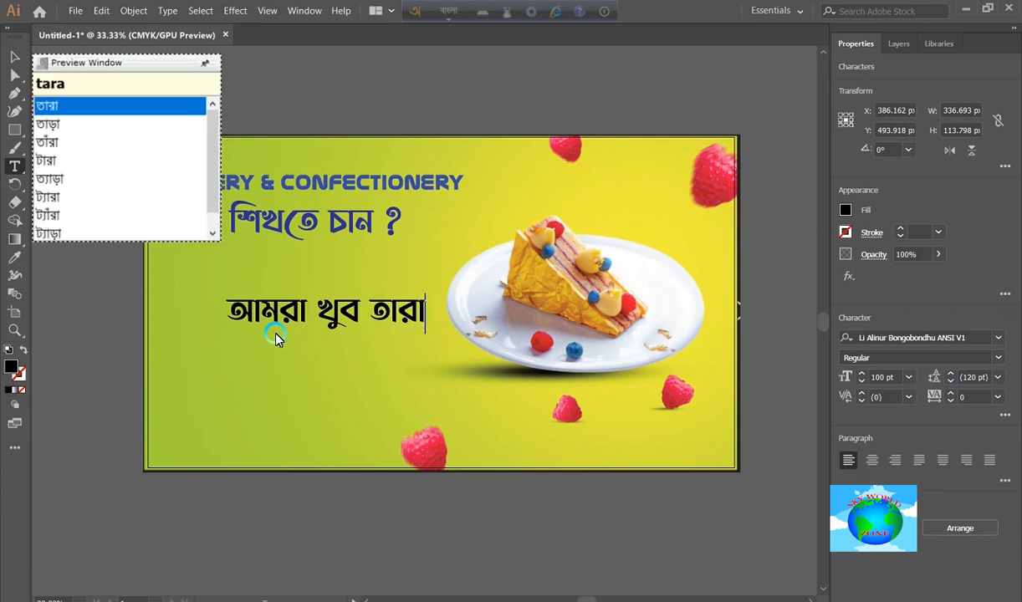
type("i")
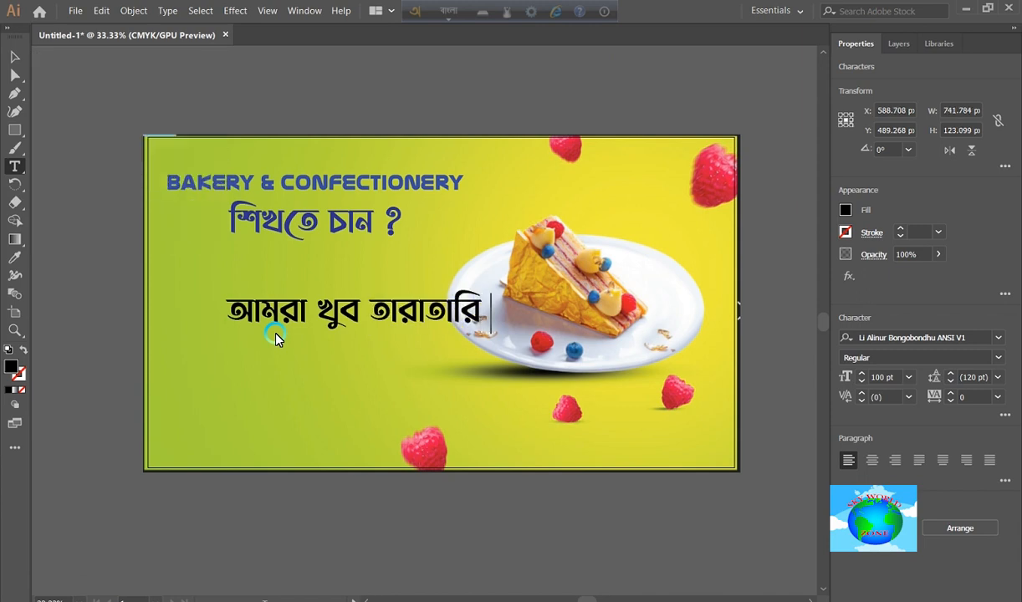
Step: Correct তারাতারি to তাড়াতাড়ি in the third text line and add the word আসছি after it
key("BackSpace")
key("BackSpace")
key("BackSpace")
key("BackSpace")
key("BackSpace")
key("BackSpace")
key("BackSpace")
key("BackSpace")
key("BackSpace")
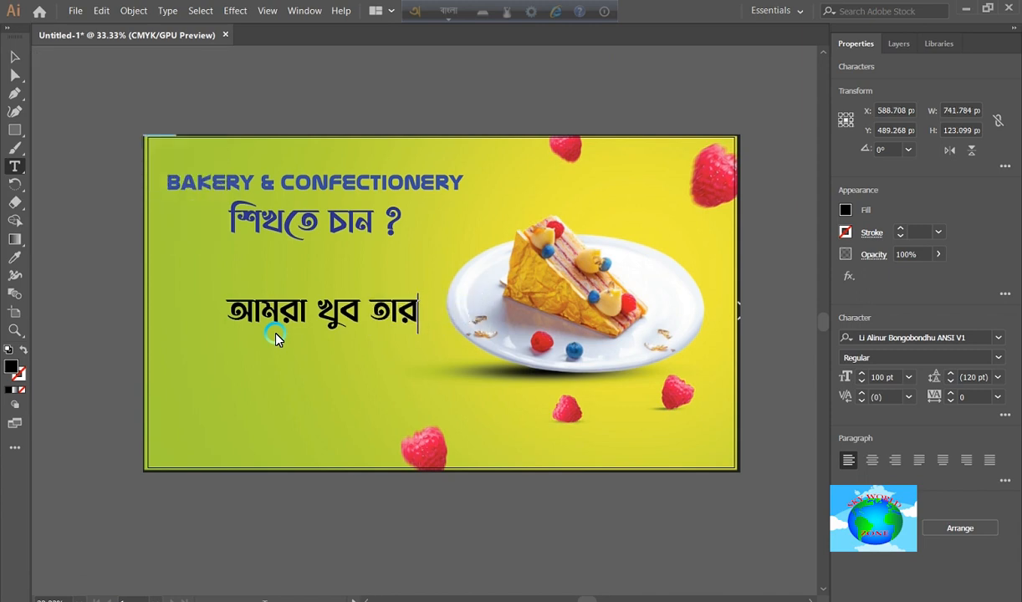
type("taRa")
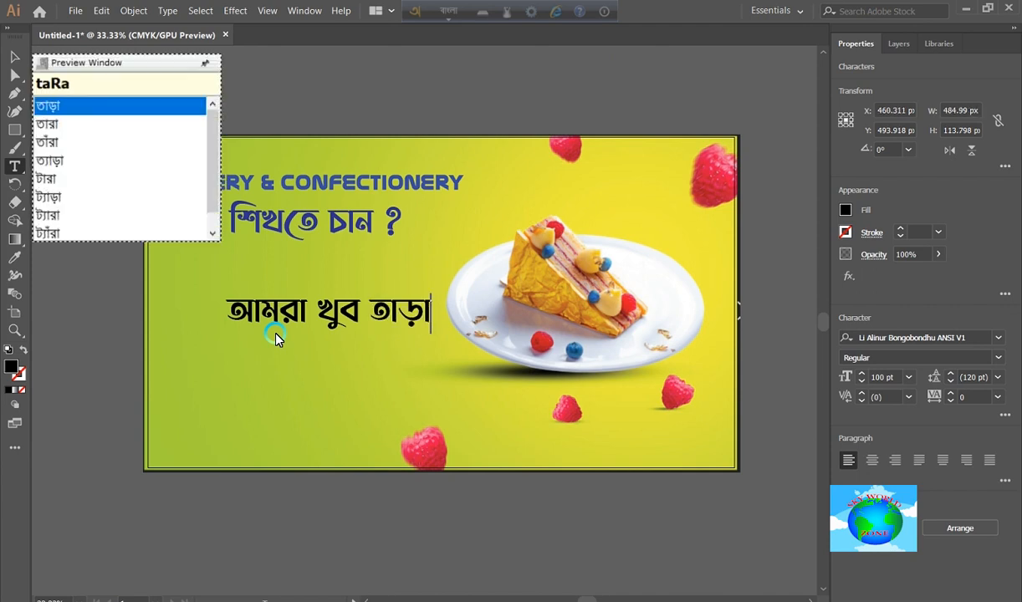
key("Return")
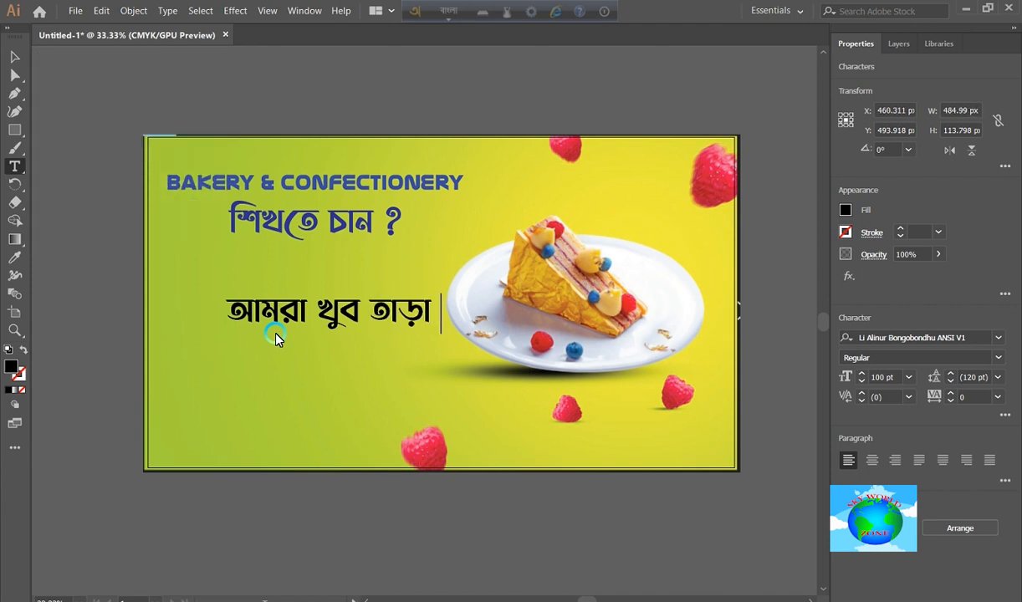
type("taR")
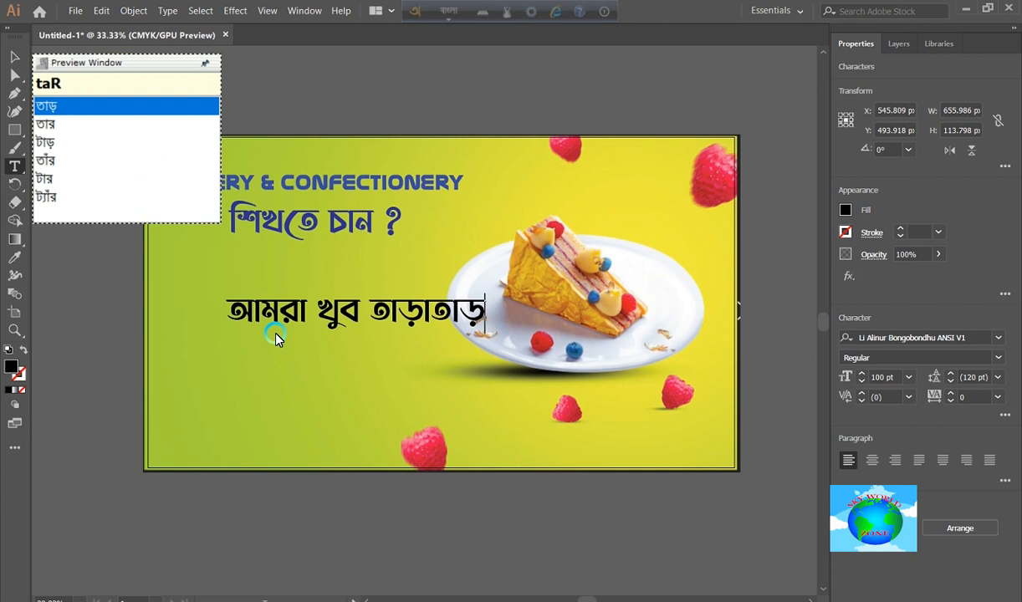
type("i")
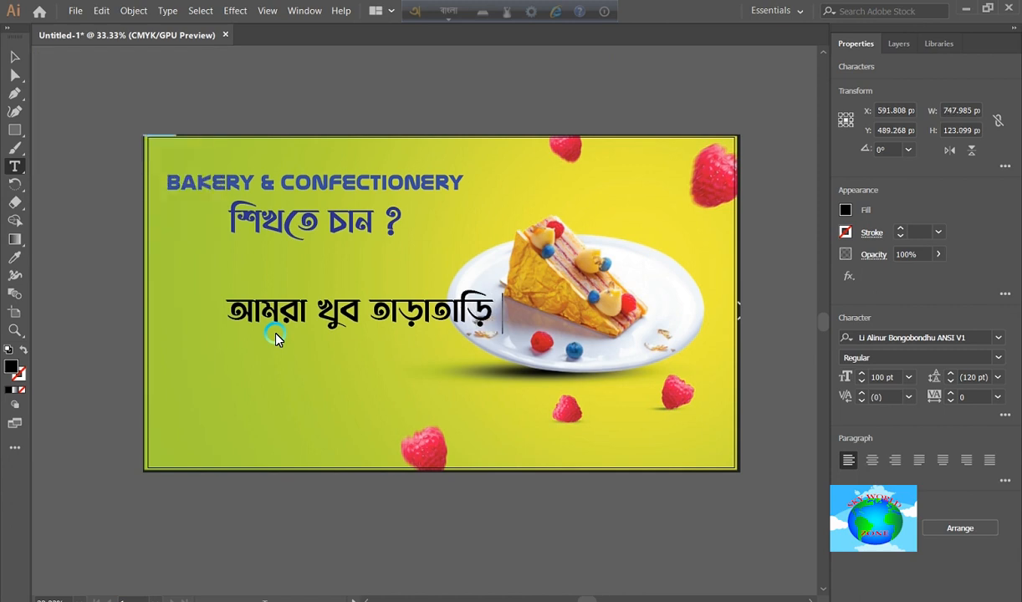
type(" aschi")
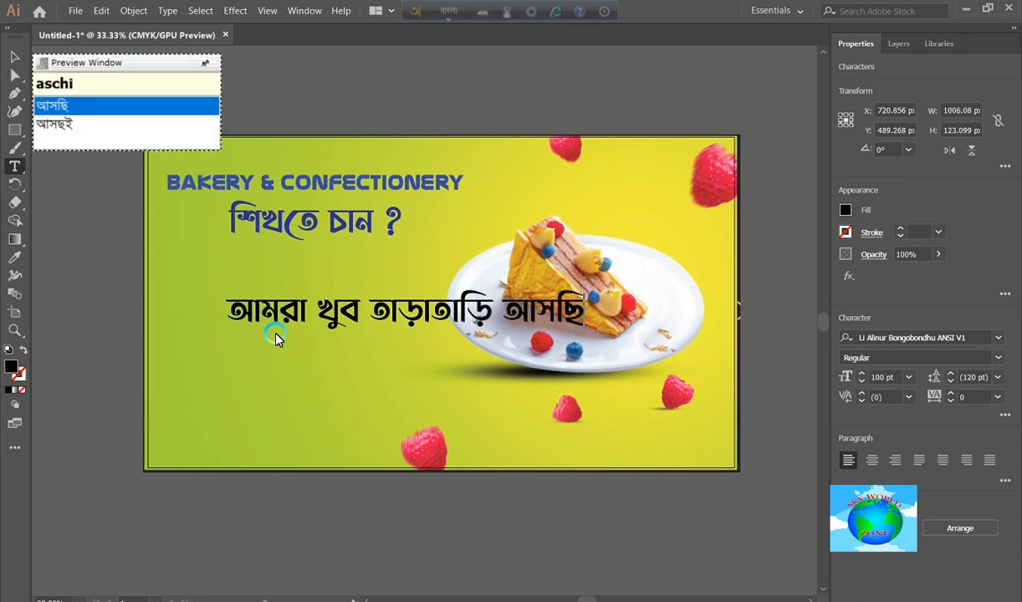
Step: Move the third text line left towards the banner's edge and set its font size to 60 pt
key("ctrl+a")
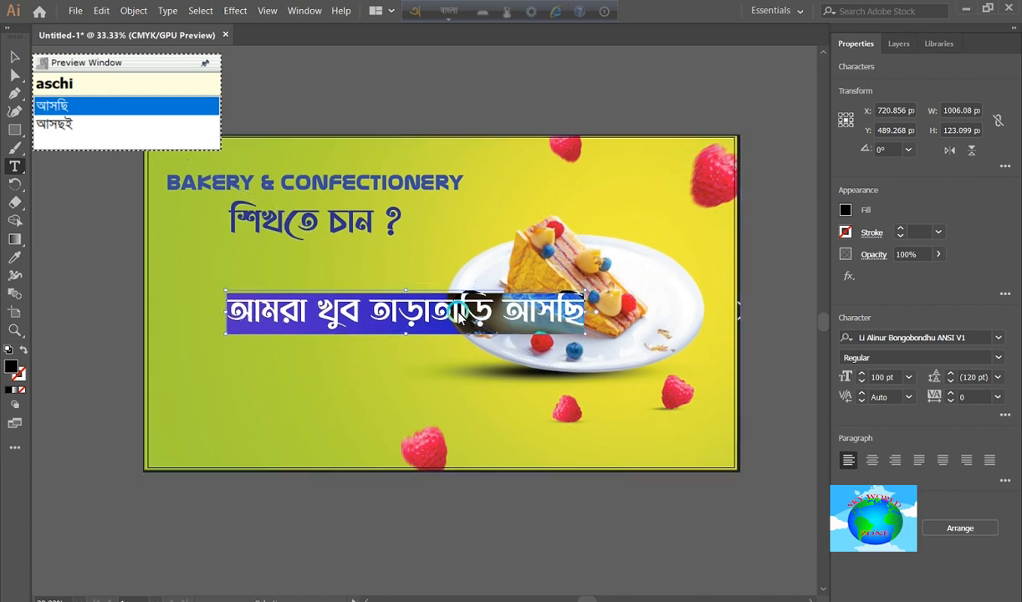
left_click_drag(460, 316, 392, 318)
key("ctrl+a")
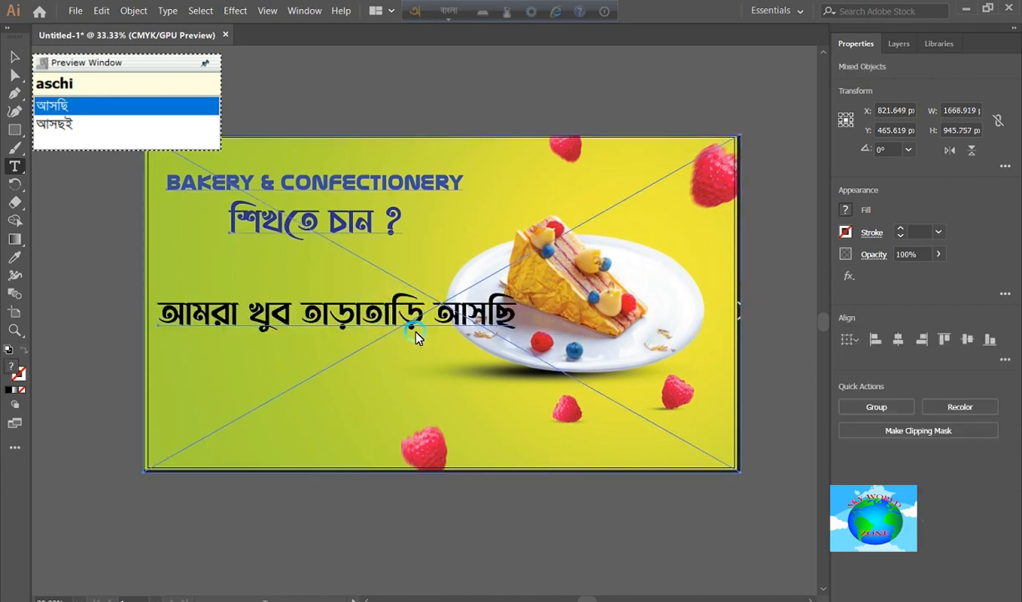
left_click(338, 314)
key("ctrl+a")
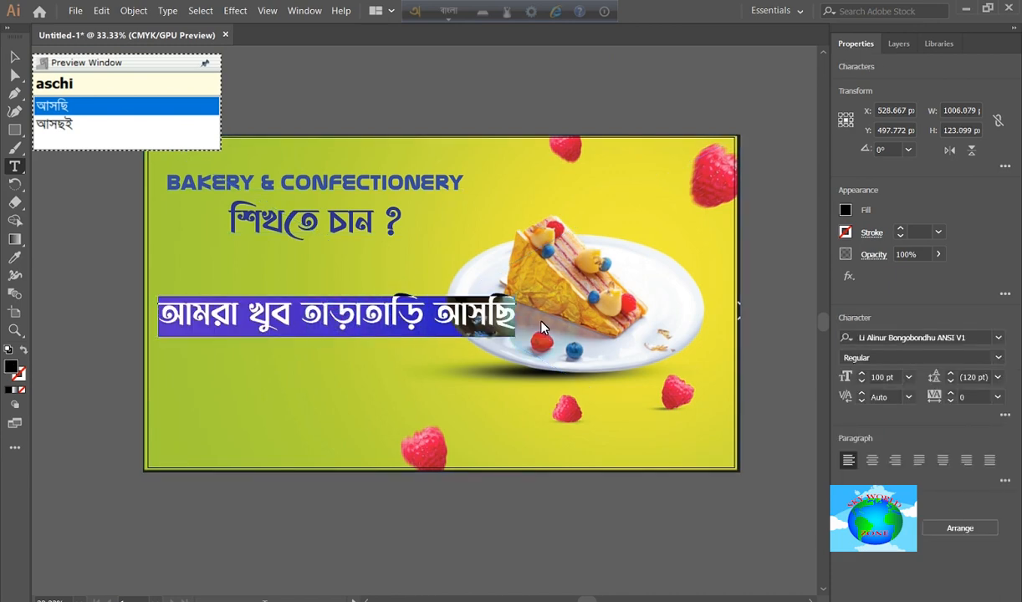
left_click_drag(885, 372, 810, 378)
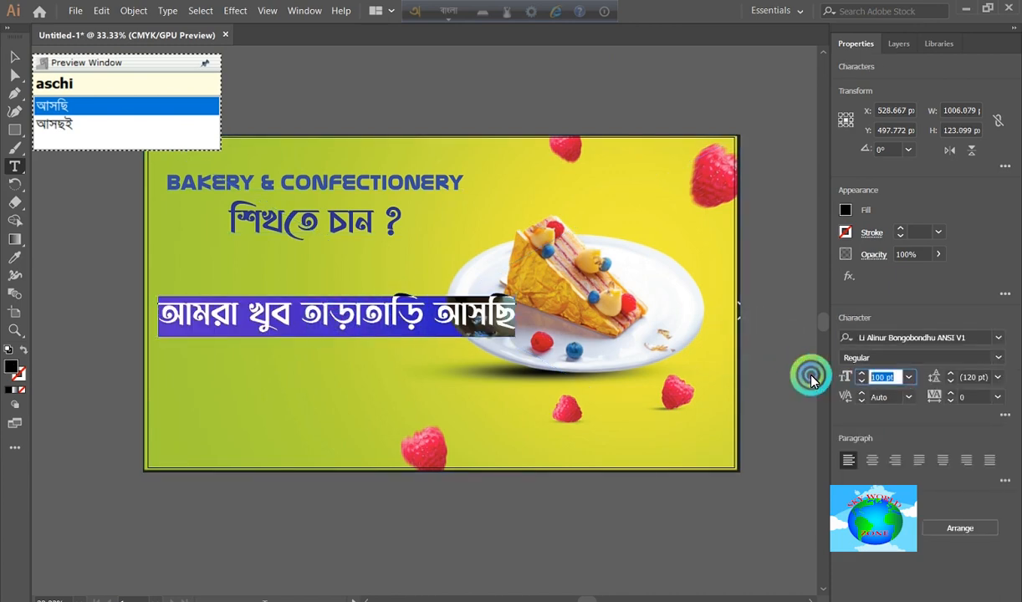
type("60")
key("Return")
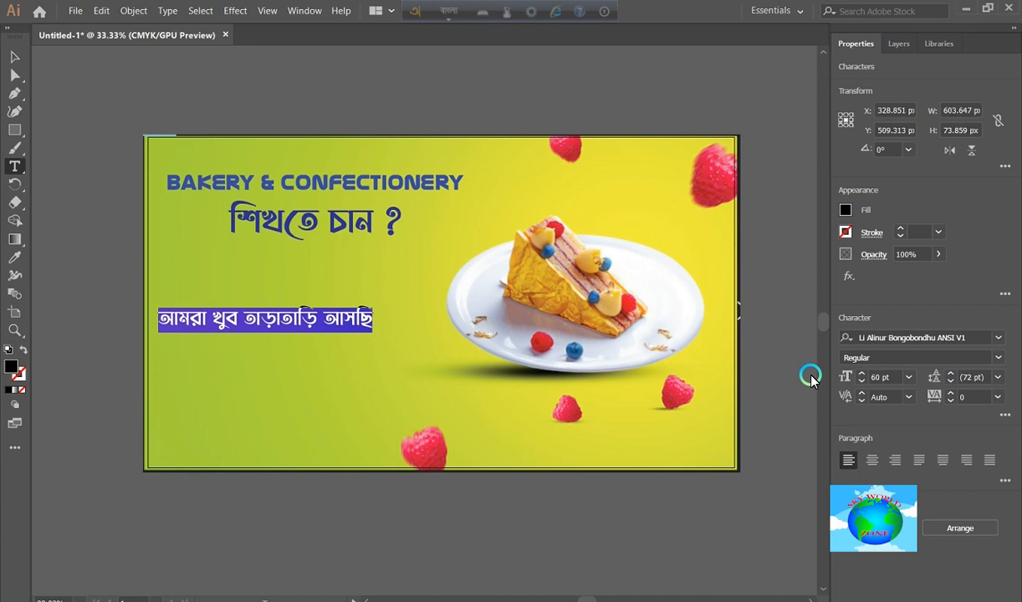
Step: Set the third text line's font size to 80 pt and move the line slightly up
left_click_drag(878, 377, 791, 383)
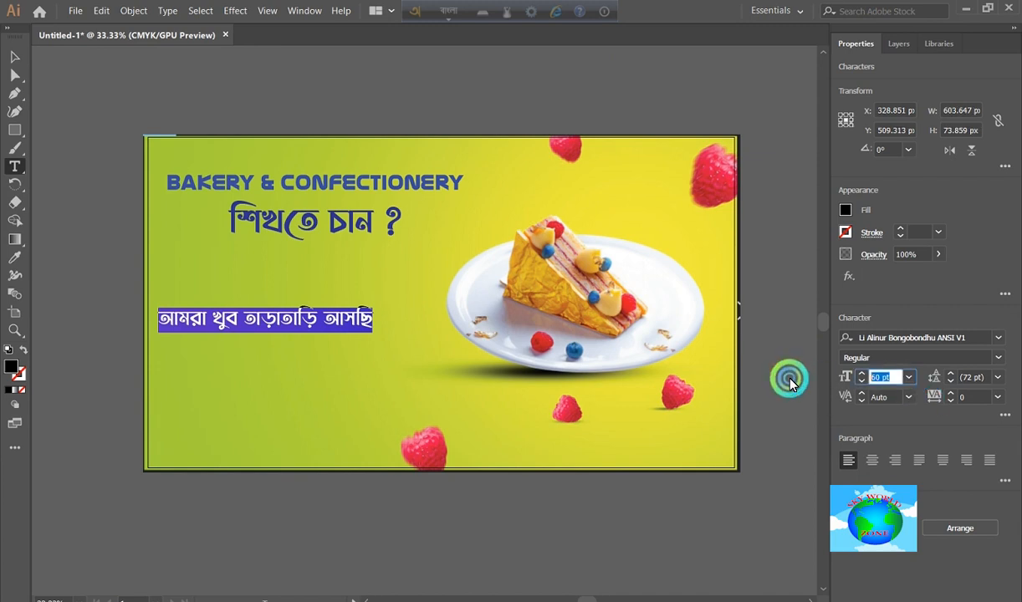
type("80")
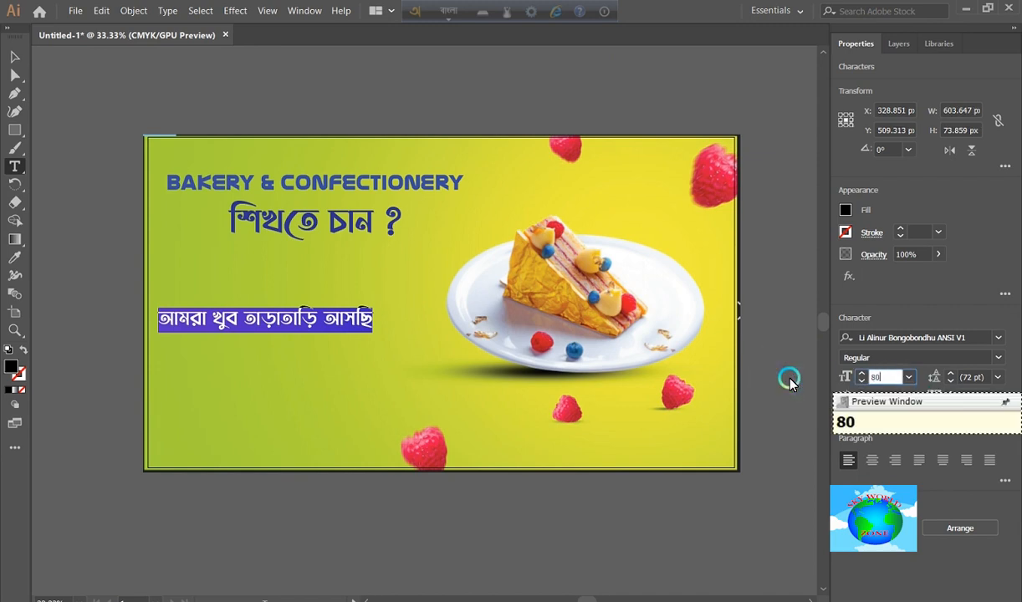
key("Return")
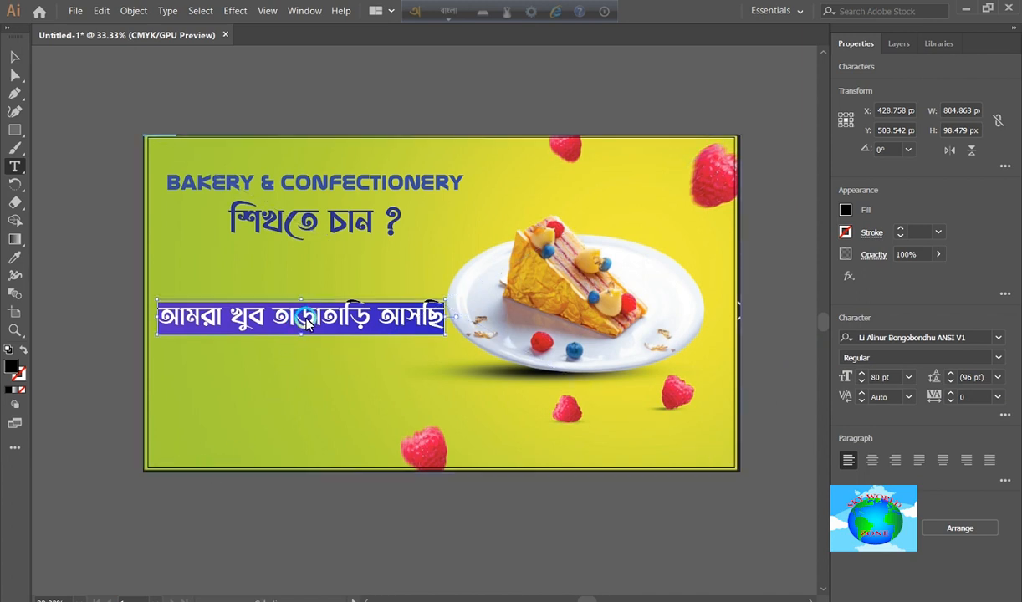
left_click_drag(308, 318, 308, 310)
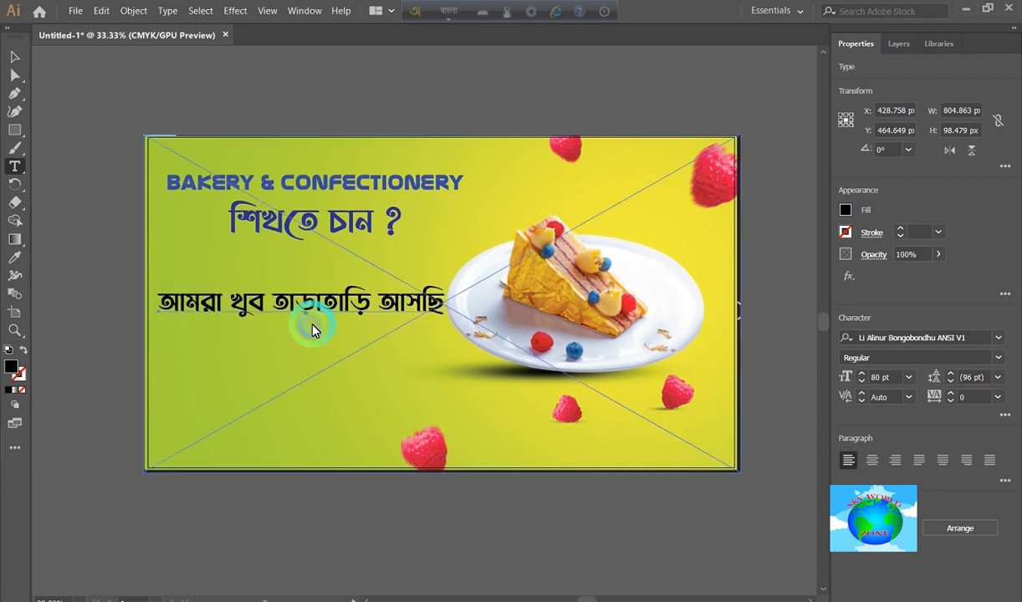
left_click(287, 284)
left_click(123, 363)
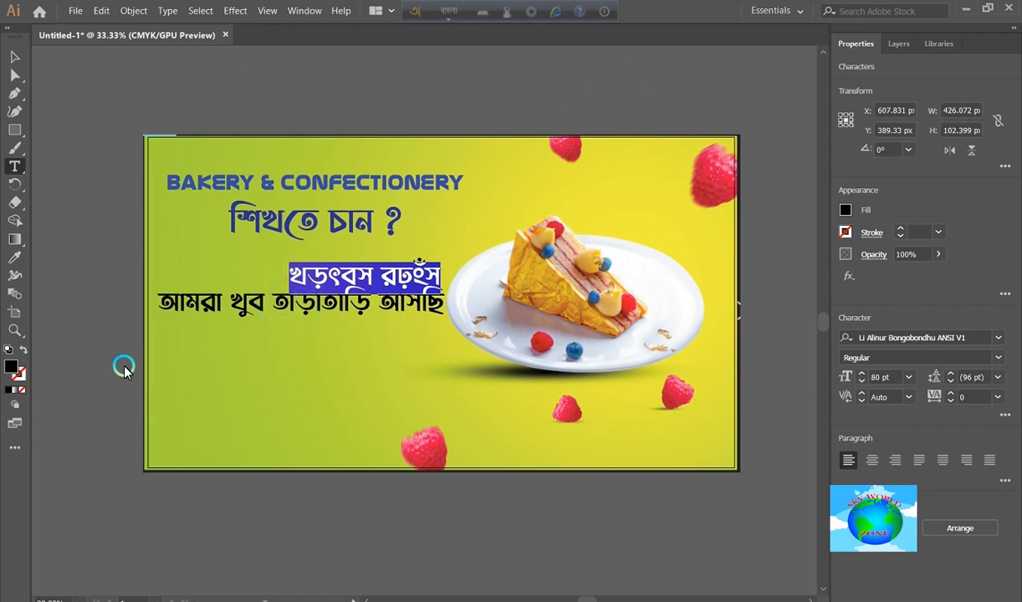
key("BackSpace")
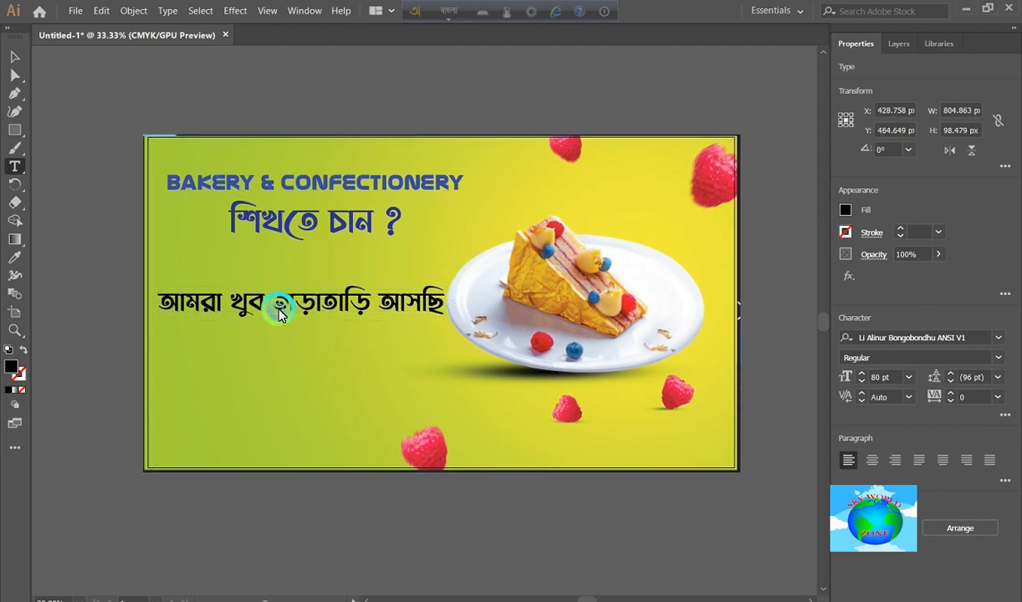
Step: Fill the whole third text line, আমরা খুব তাড়াতাড়ি আসছি, with a crimson red
triple_click(269, 313)
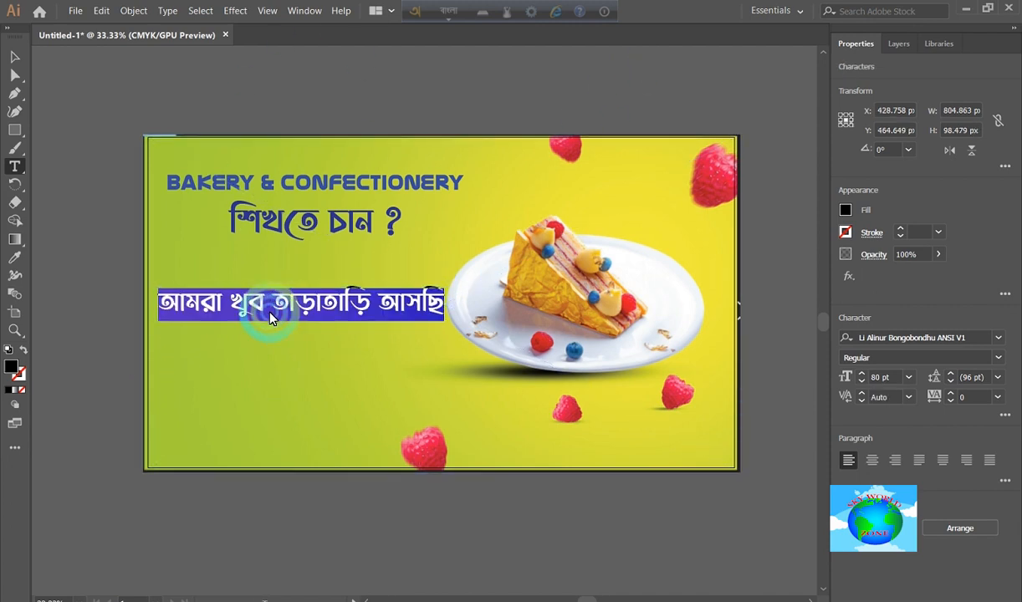
left_click(13, 362)
double_click(12, 361)
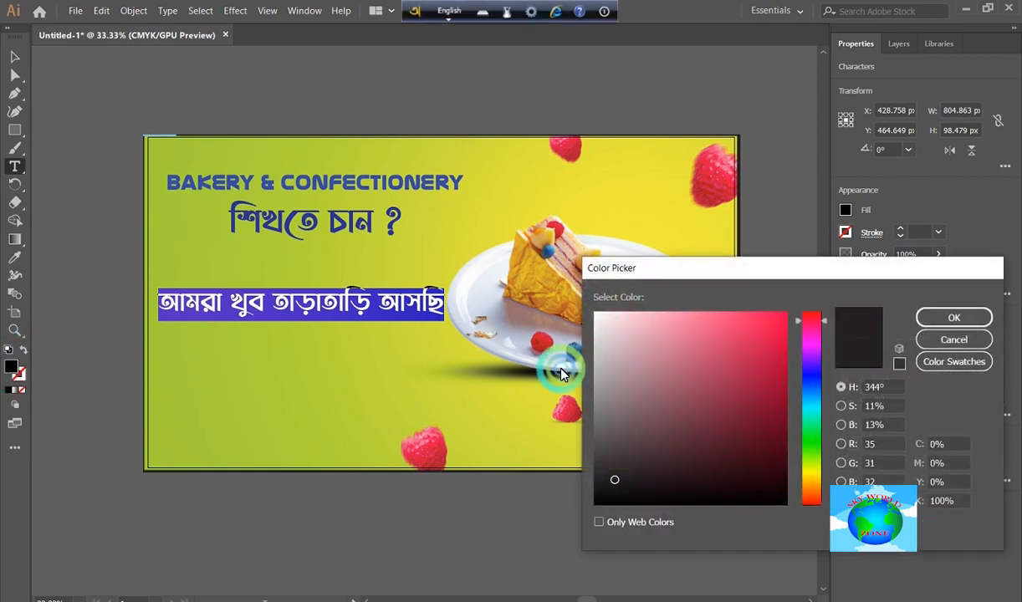
mouse_move(768, 352)
left_mouse_down()
mouse_move(776, 347)
mouse_move(778, 374)
left_mouse_up()
left_click(943, 318)
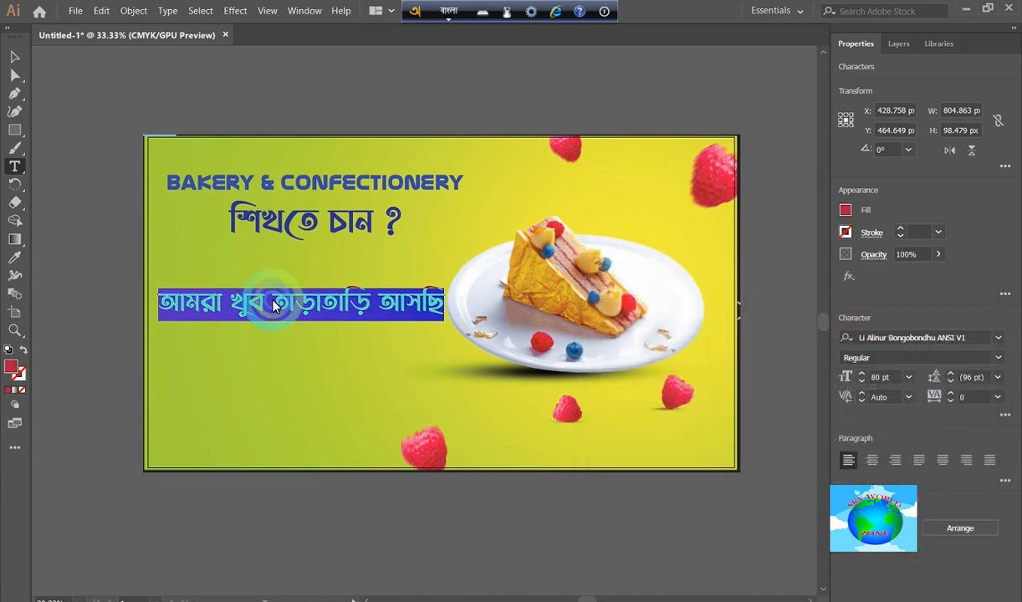
left_click(291, 304)
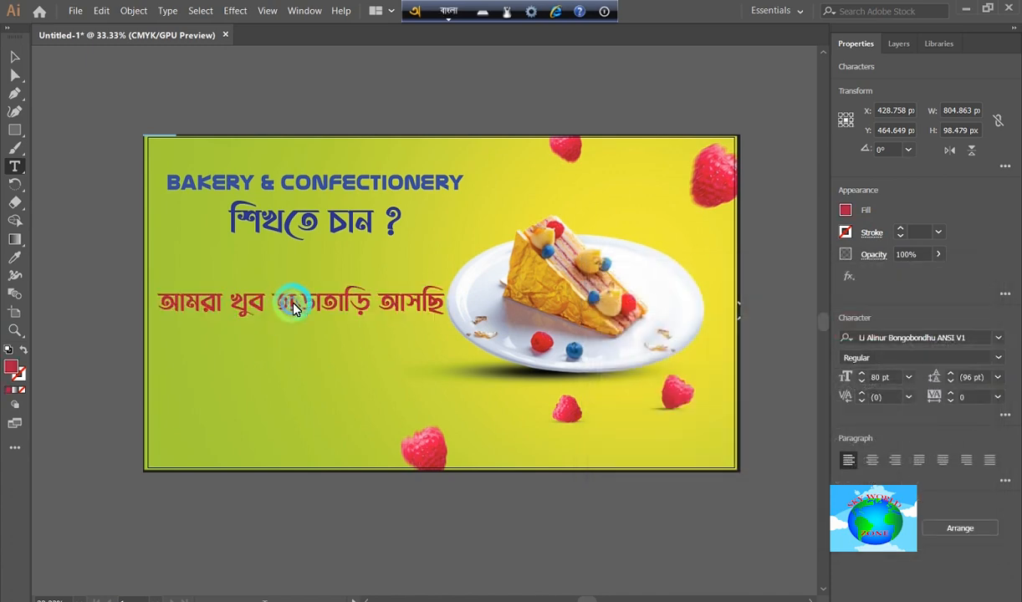
Step: Add a fourth text line below the crimson one reading কল্যাণীতে, spelled with ণী, and move it slightly down
left_click(251, 342)
type("k")
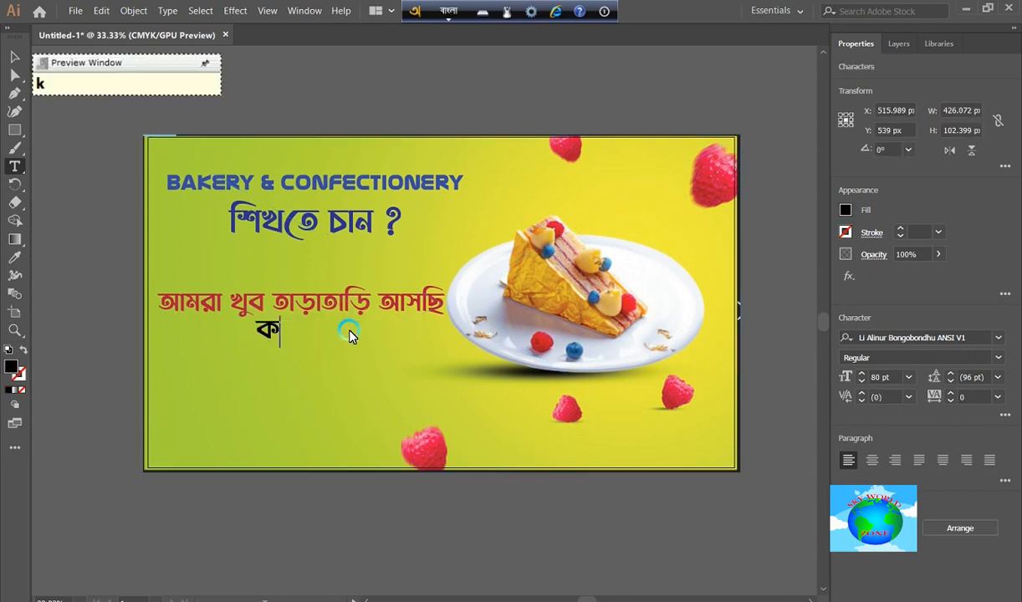
type("olyanite")
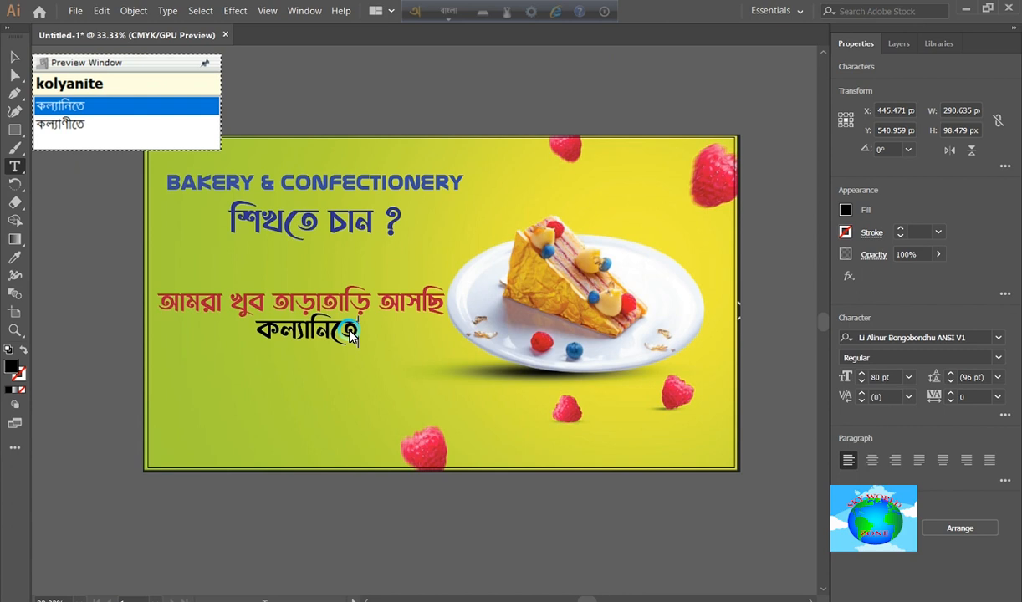
key("Down")
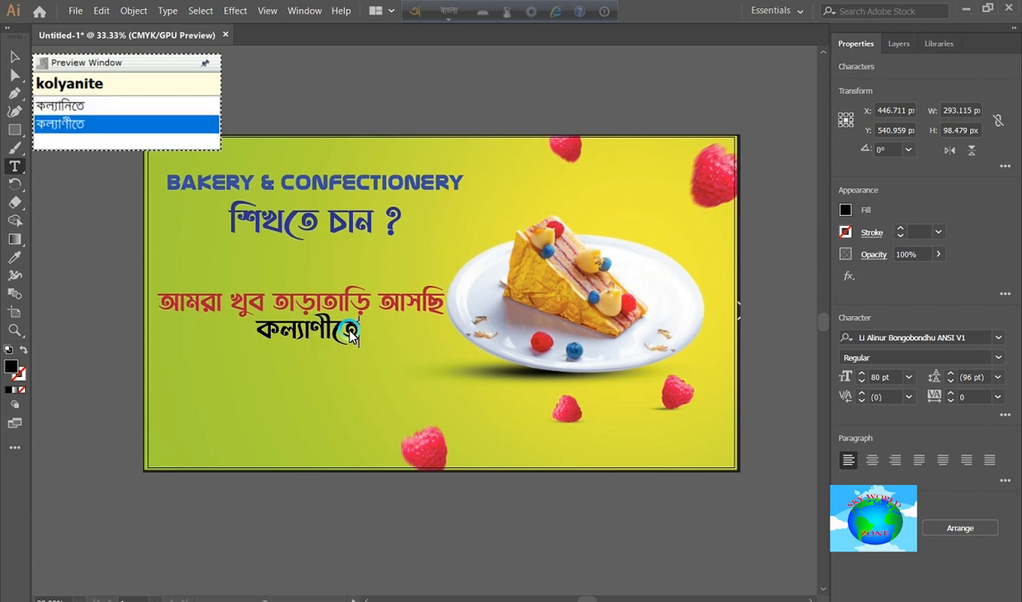
left_click_drag(350, 334, 331, 358)
Step: Set the font size of কল্যাণীতে to 120 pt and move it slightly down and left
double_click(315, 358)
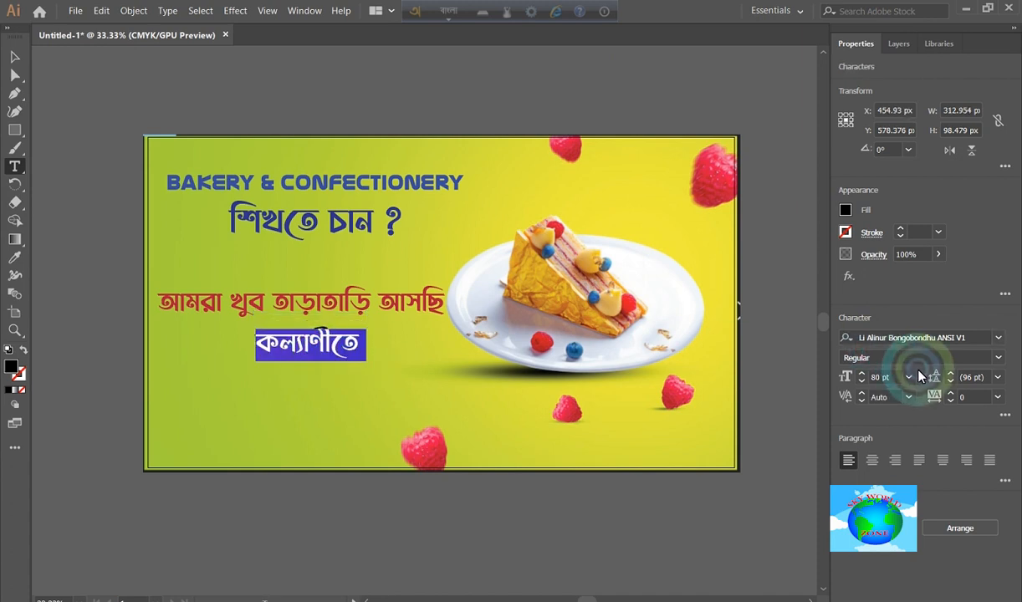
left_click(883, 377)
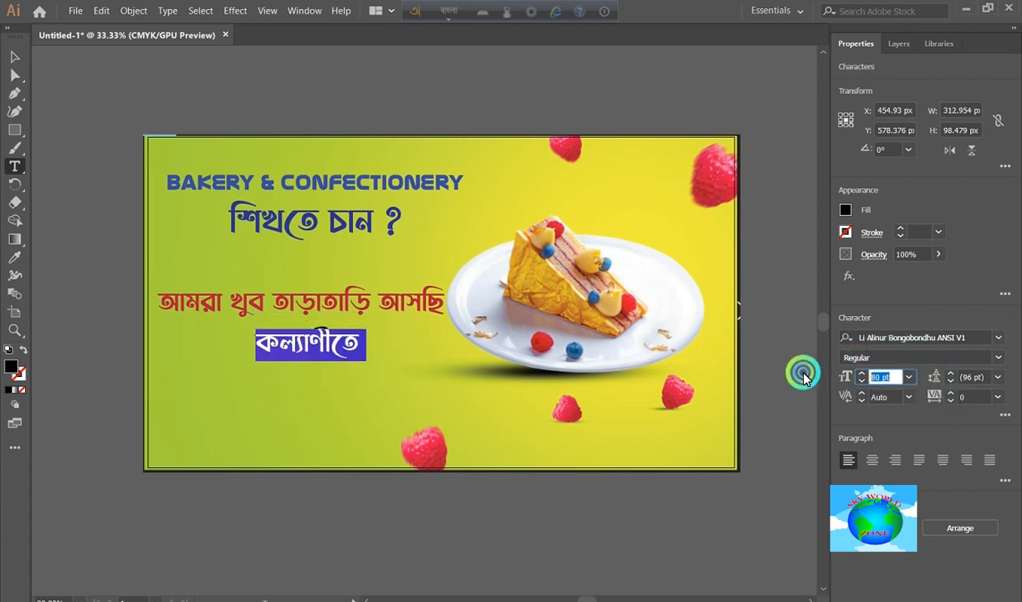
type("120")
key("Return")
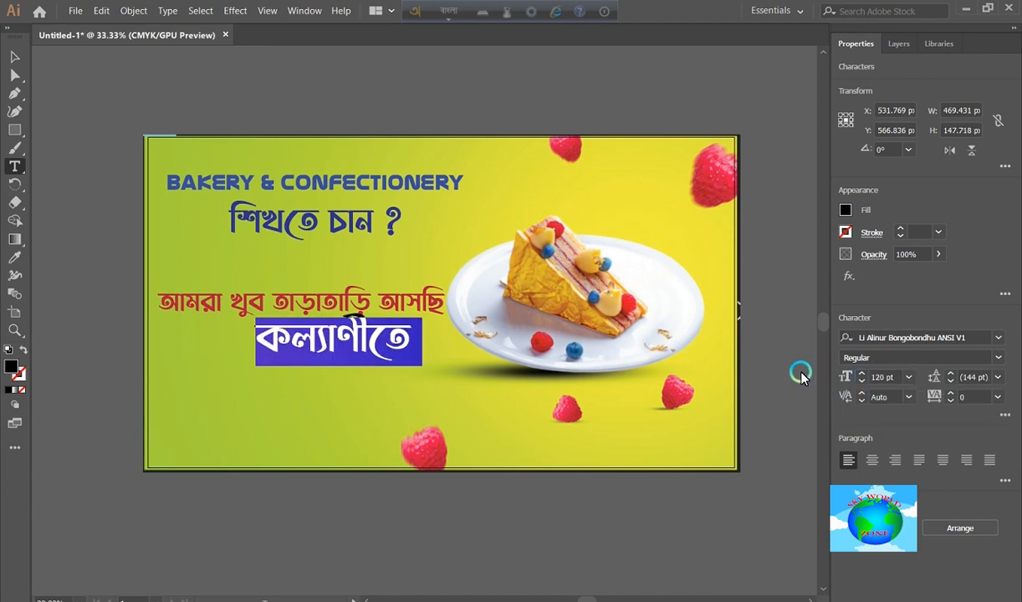
left_click_drag(341, 356, 332, 367)
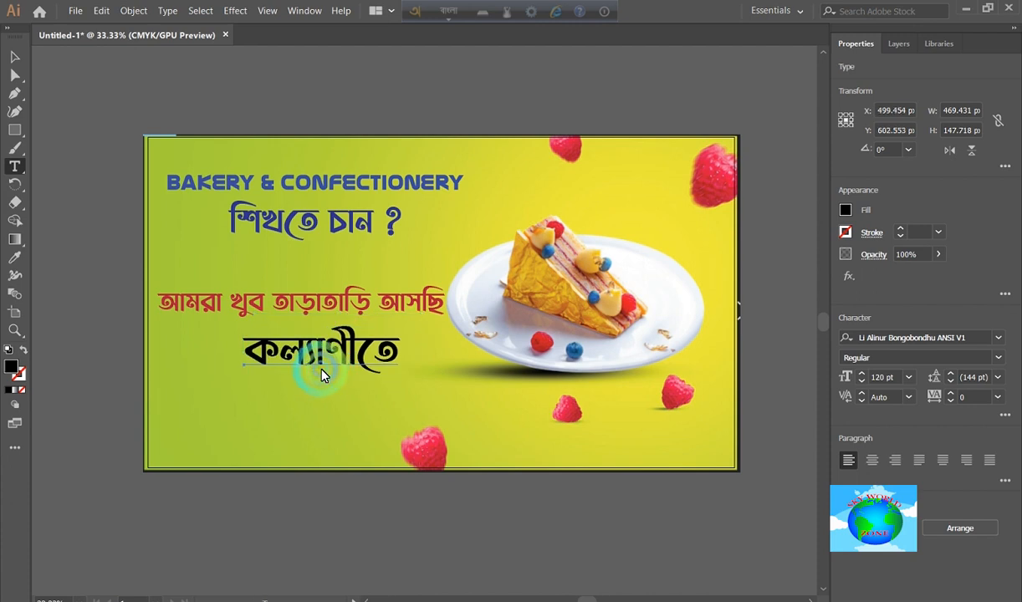
Step: Fill কল্যাণীতে with bright red (R 255, G 21, B 21) and shift the line slightly left
double_click(331, 355)
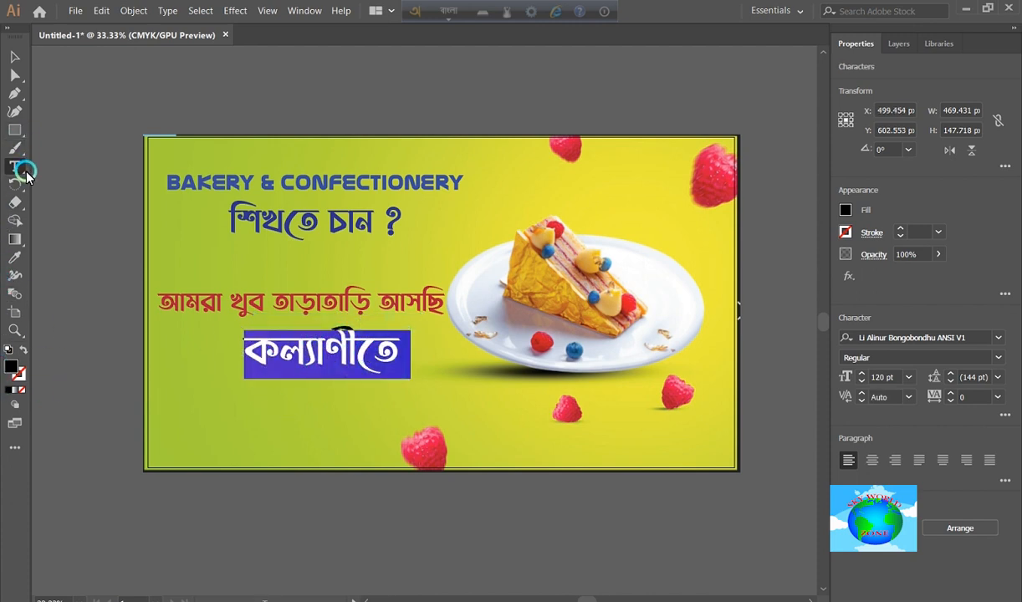
double_click(9, 368)
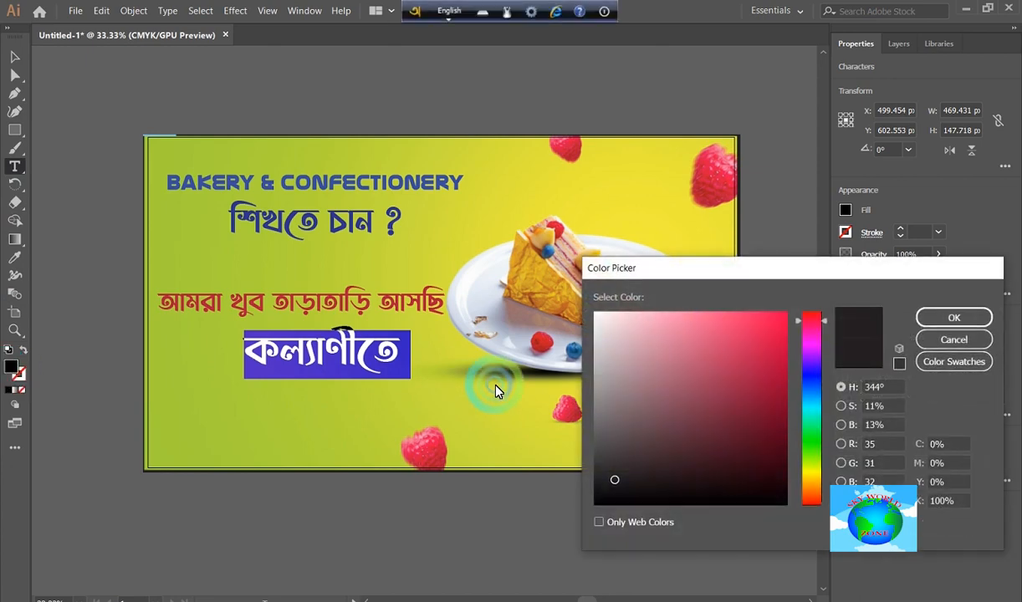
left_click(813, 477)
left_click(777, 431)
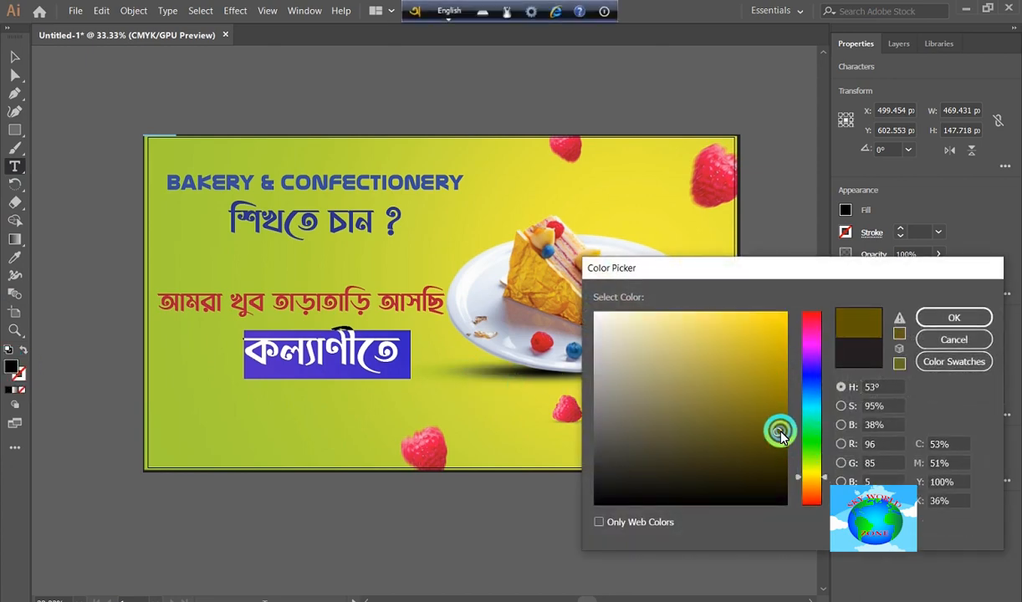
left_click_drag(816, 449, 815, 506)
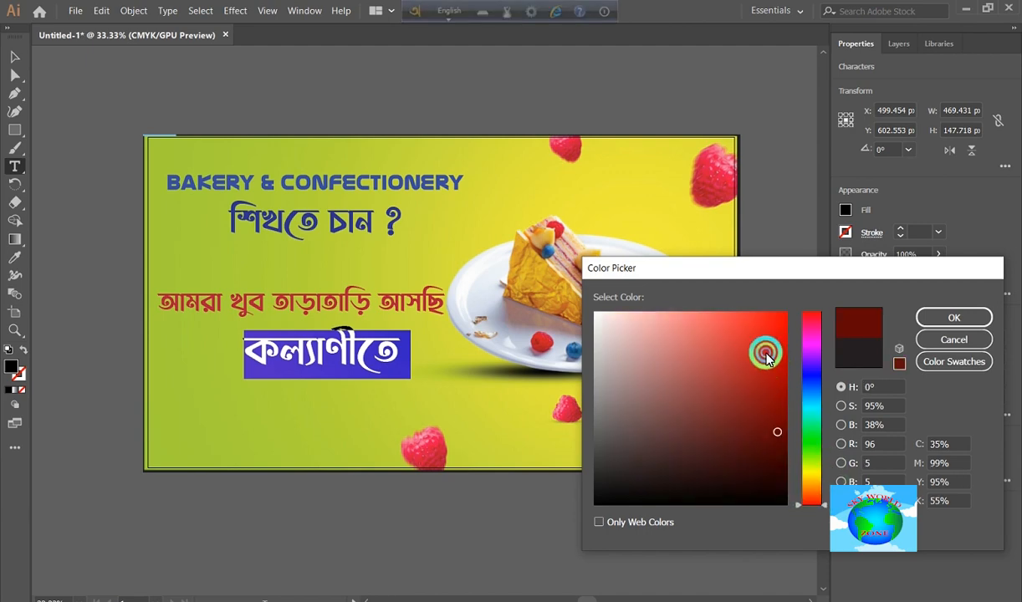
left_click(773, 323)
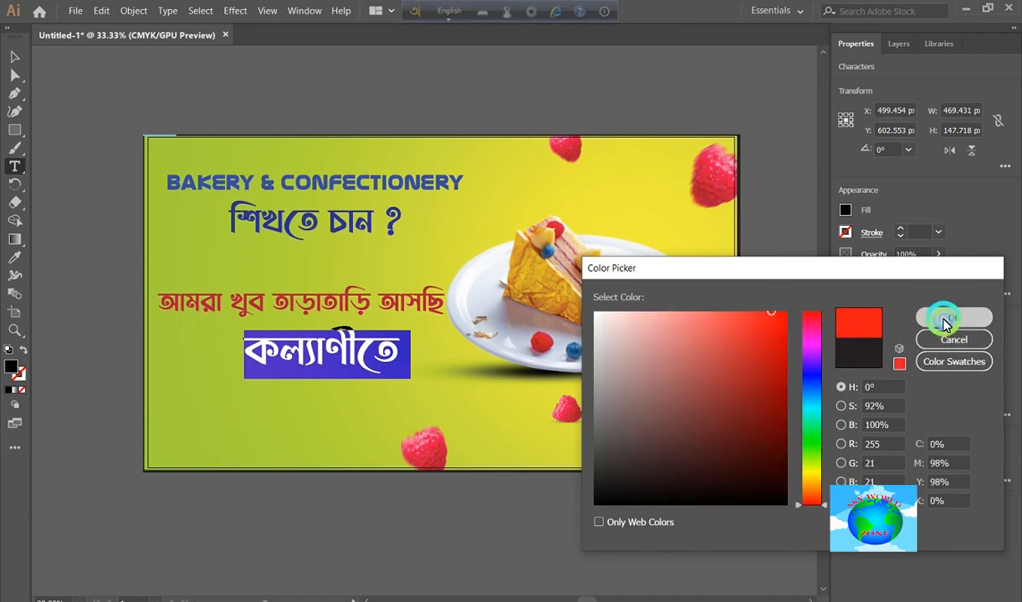
left_click(943, 318)
left_click(330, 336)
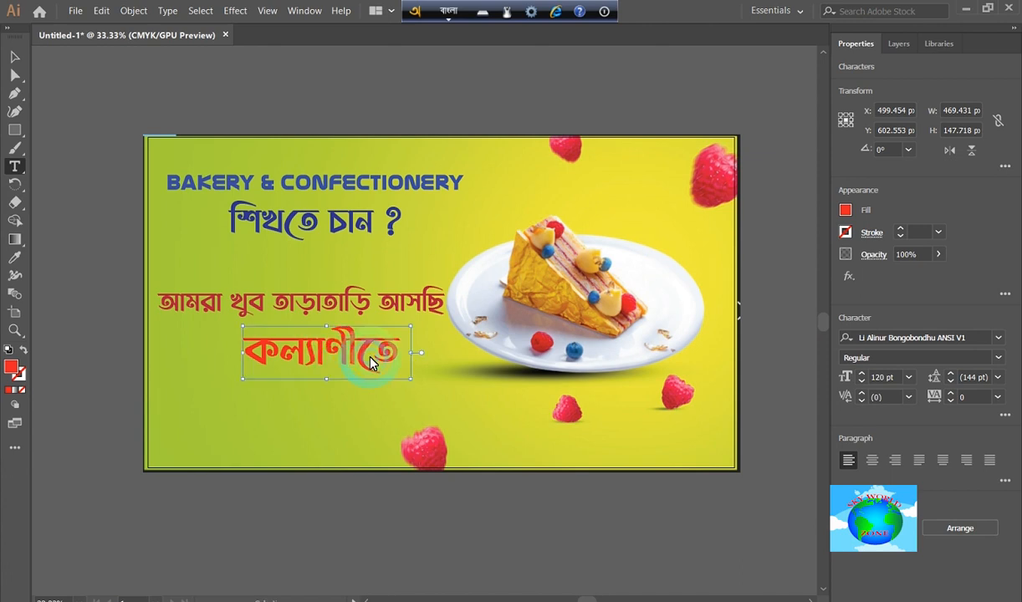
left_click_drag(356, 352, 341, 353)
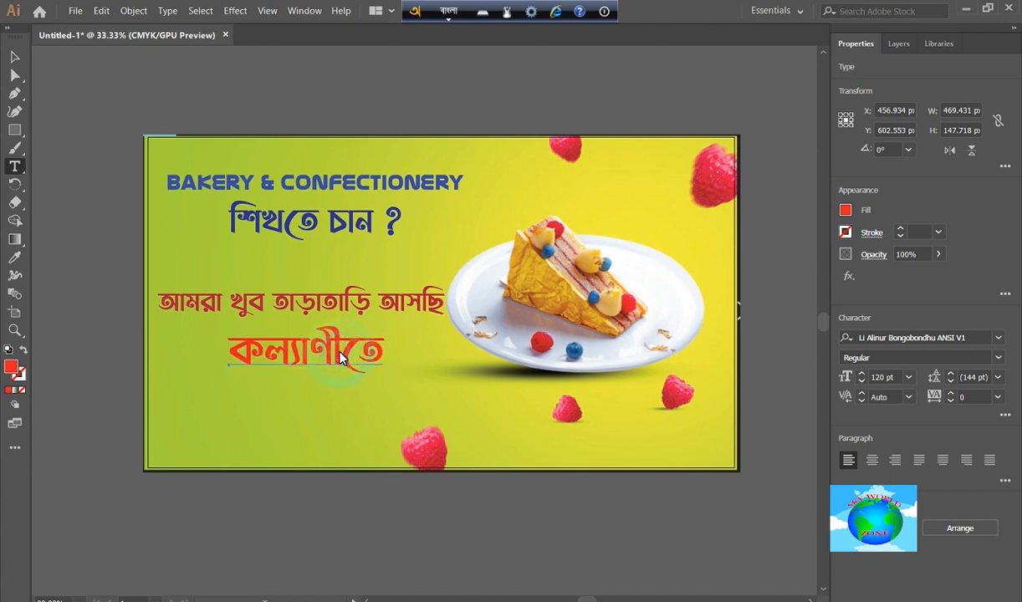
Step: Save the banner as an Adobe Illustrator file named advt in the misc folder on drive D, keeping the default Illustrator options
left_click(596, 251)
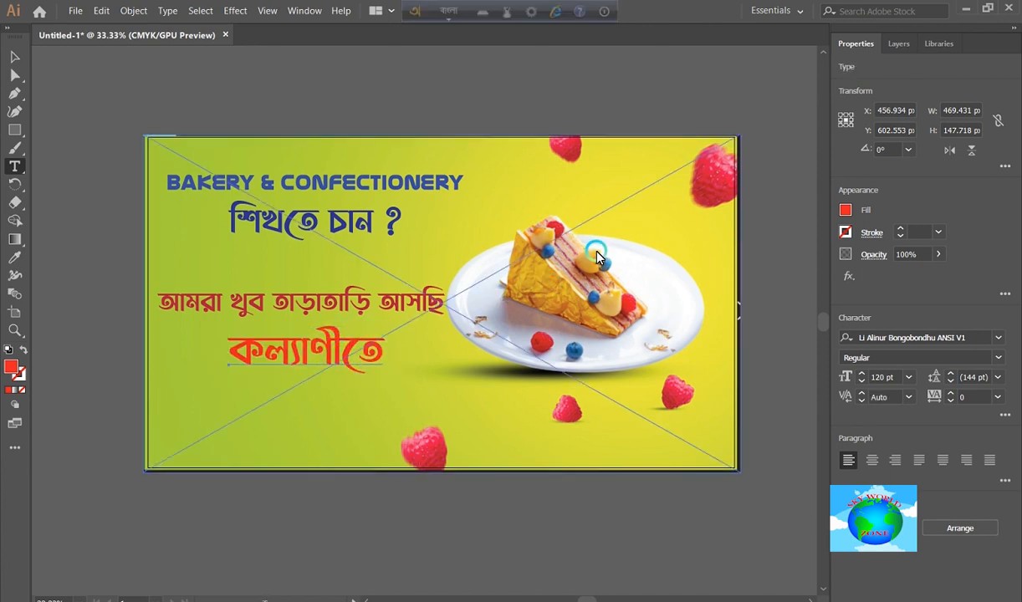
left_click(549, 80)
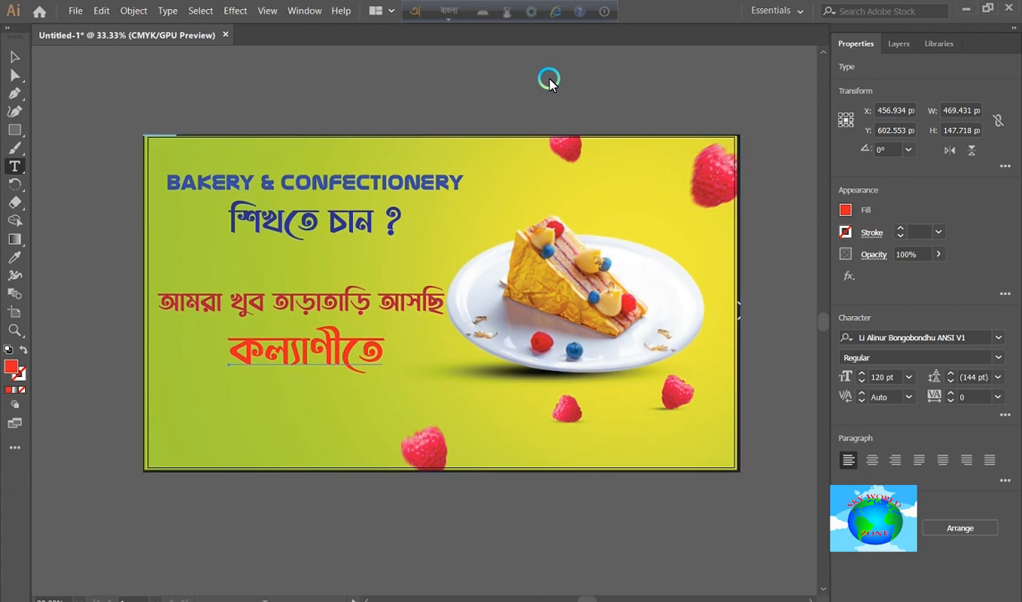
left_click(77, 11)
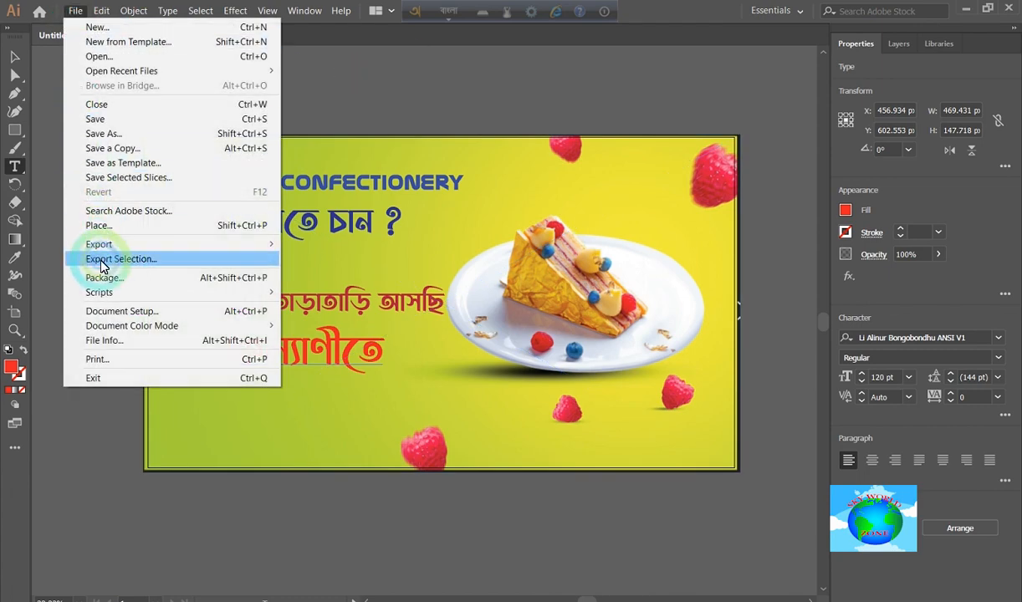
left_click(115, 136)
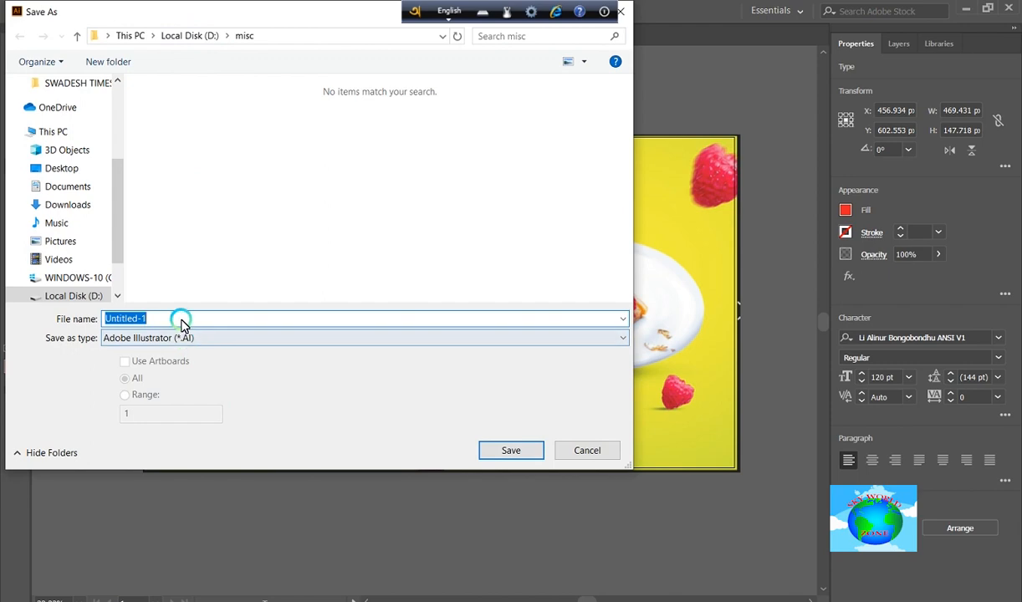
type("advt")
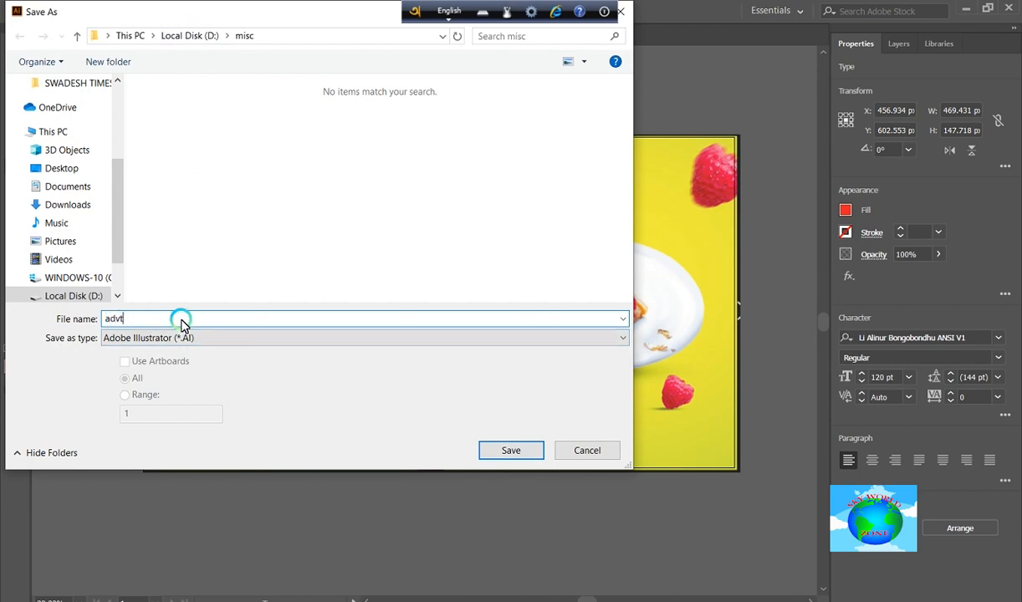
left_click(493, 446)
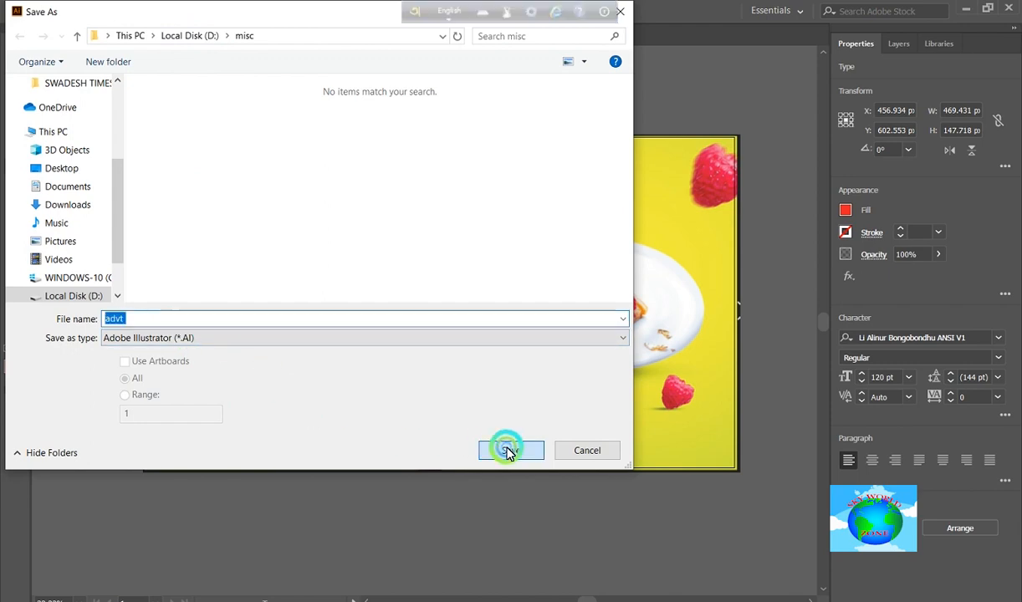
left_click(613, 577)
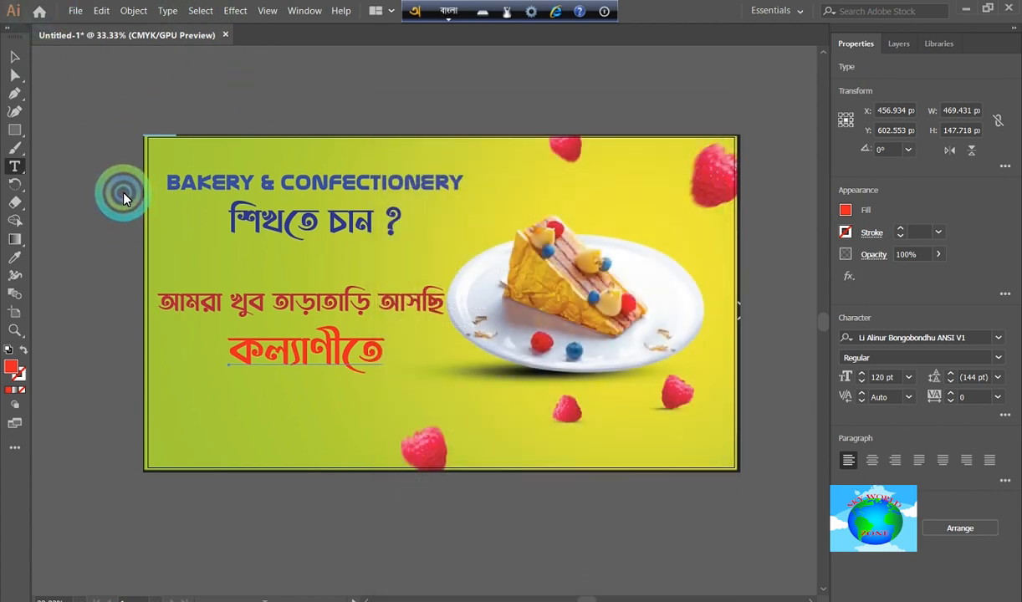
left_click(77, 14)
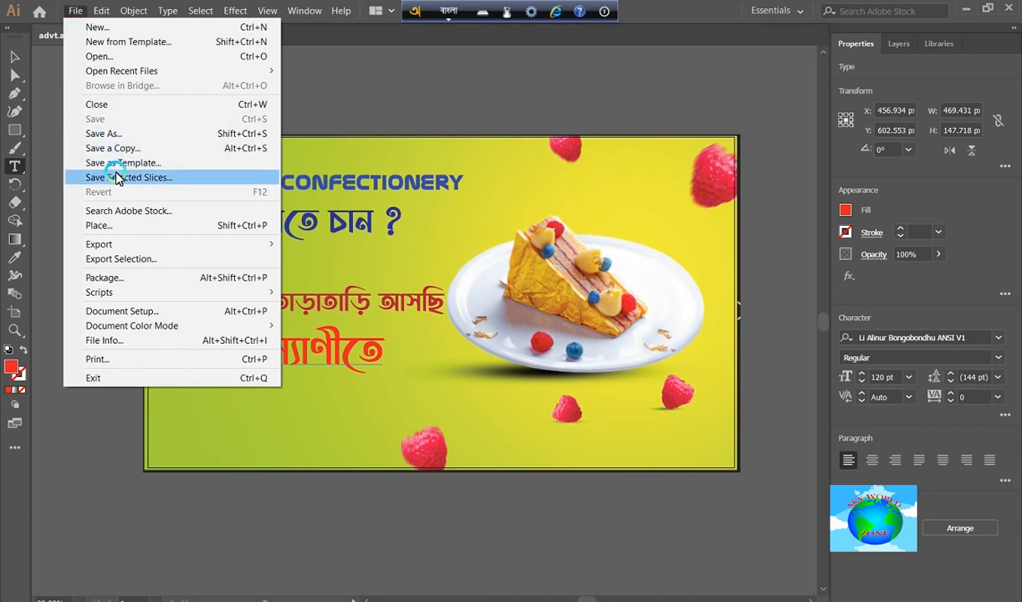
left_click(117, 134)
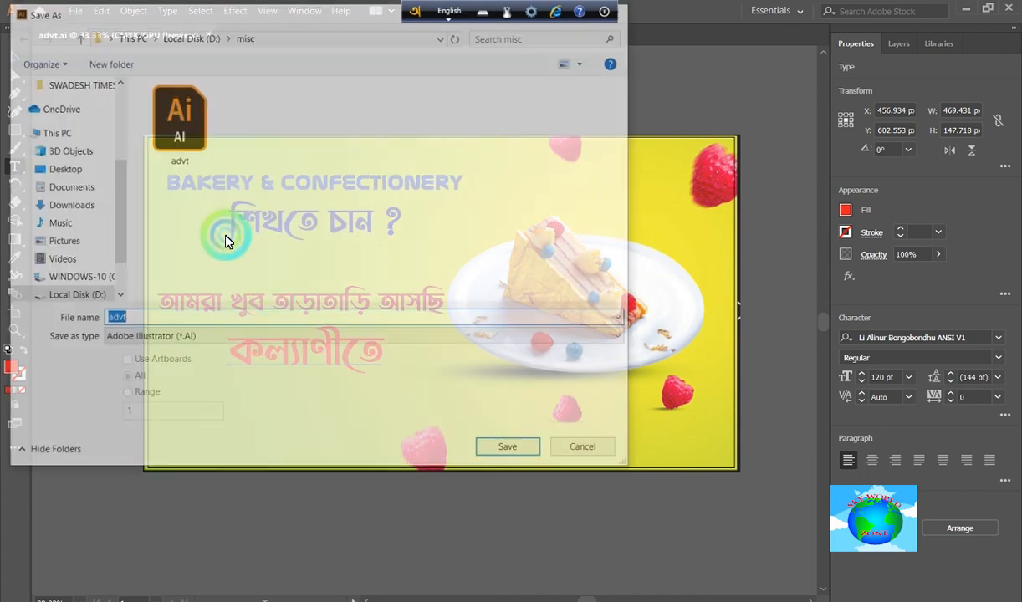
left_click(187, 338)
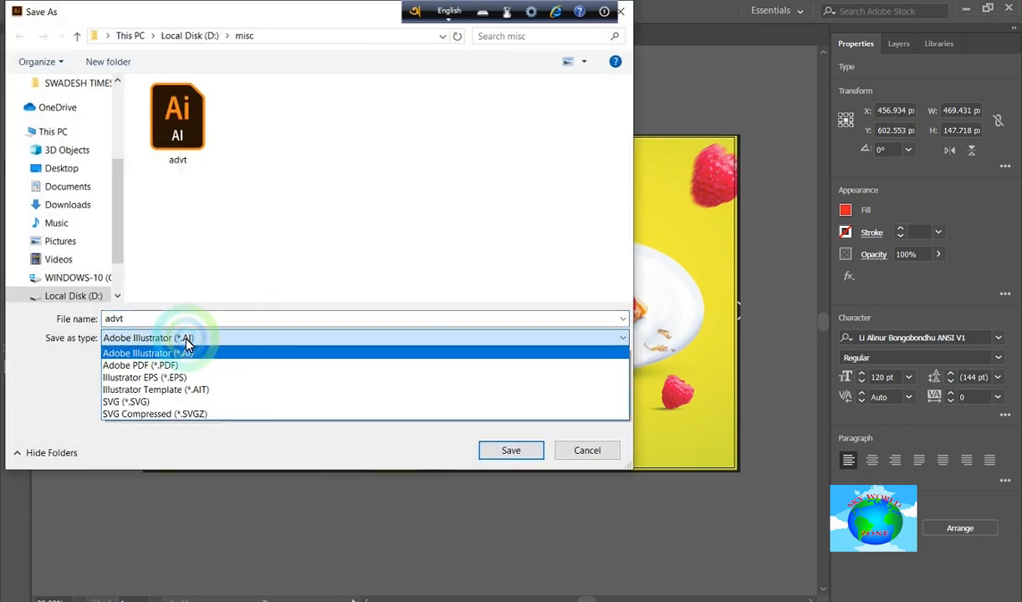
left_click(185, 354)
left_click(587, 450)
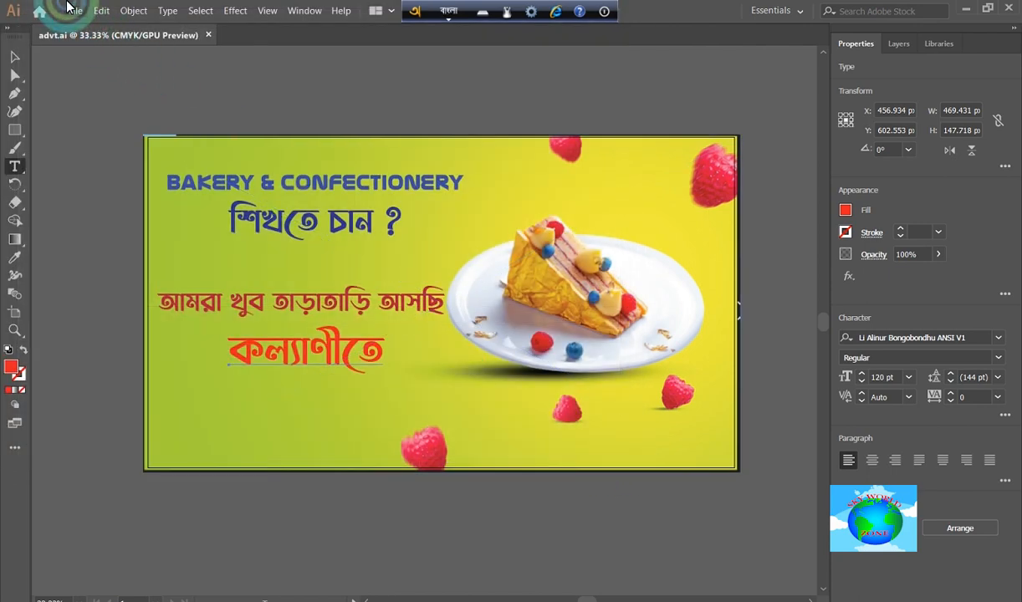
Step: Export the banner as a JPEG named advt to the misc folder, using CMYK, medium quality 5 and 72 ppi
left_click(74, 10)
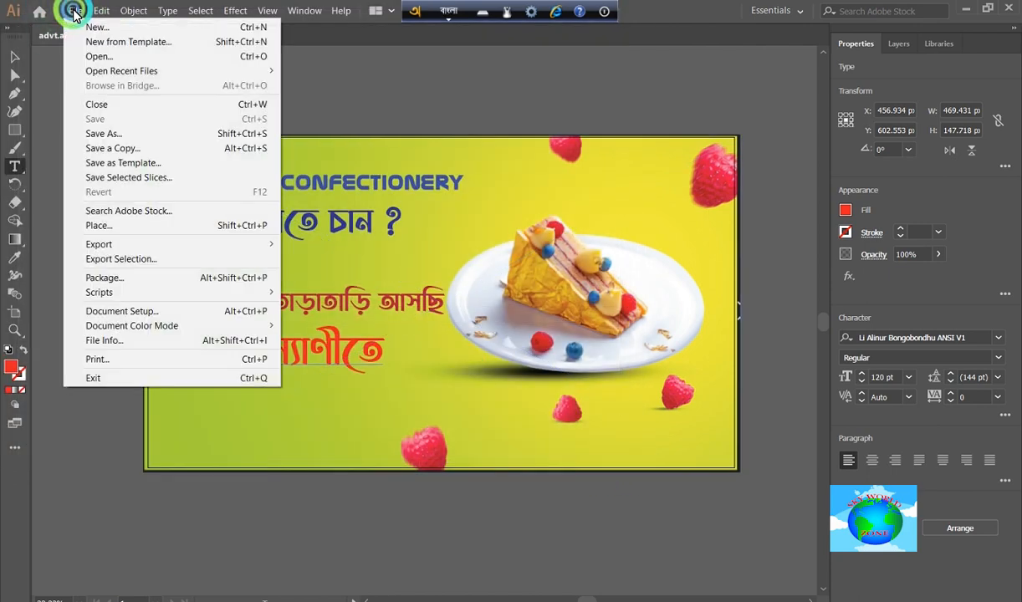
mouse_move(167, 244)
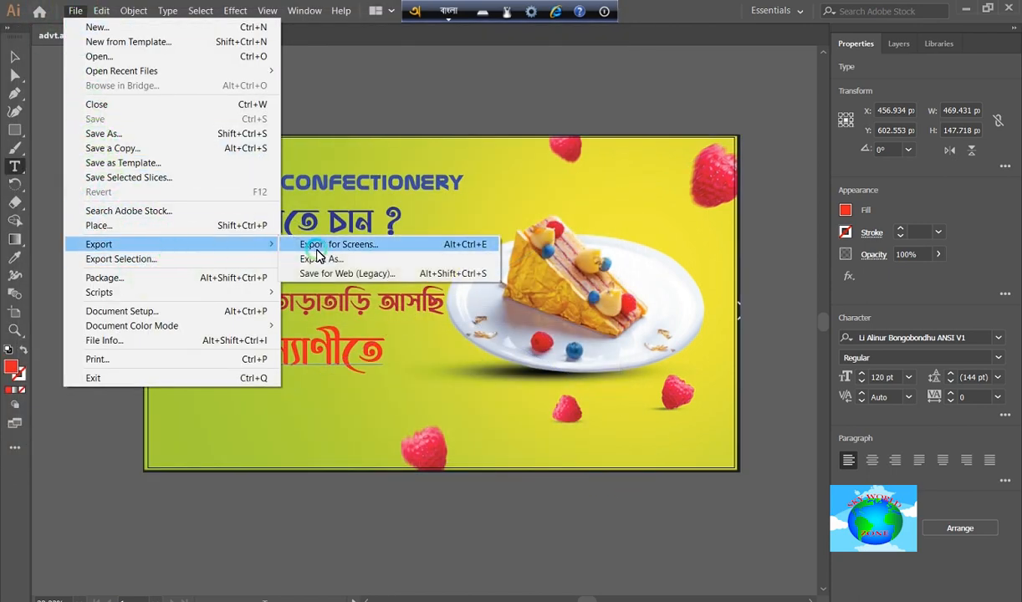
left_click(342, 264)
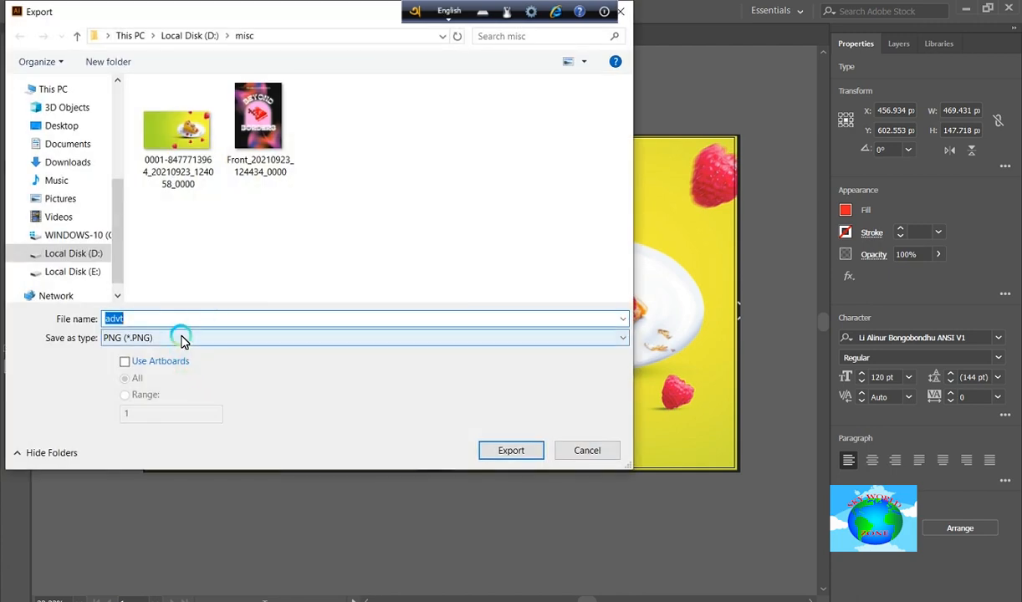
left_click(184, 338)
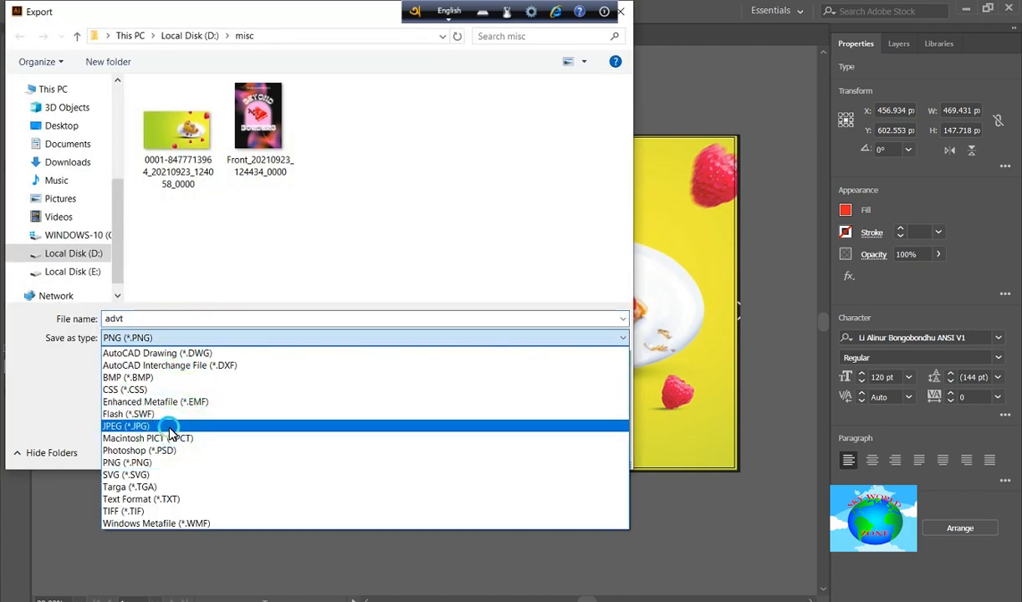
left_click(134, 426)
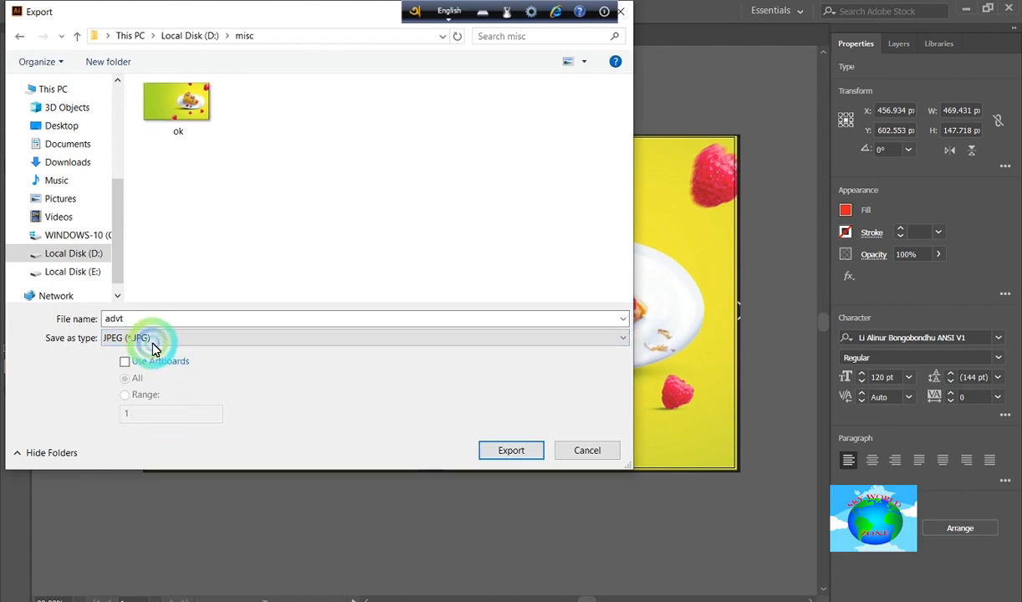
left_click(512, 456)
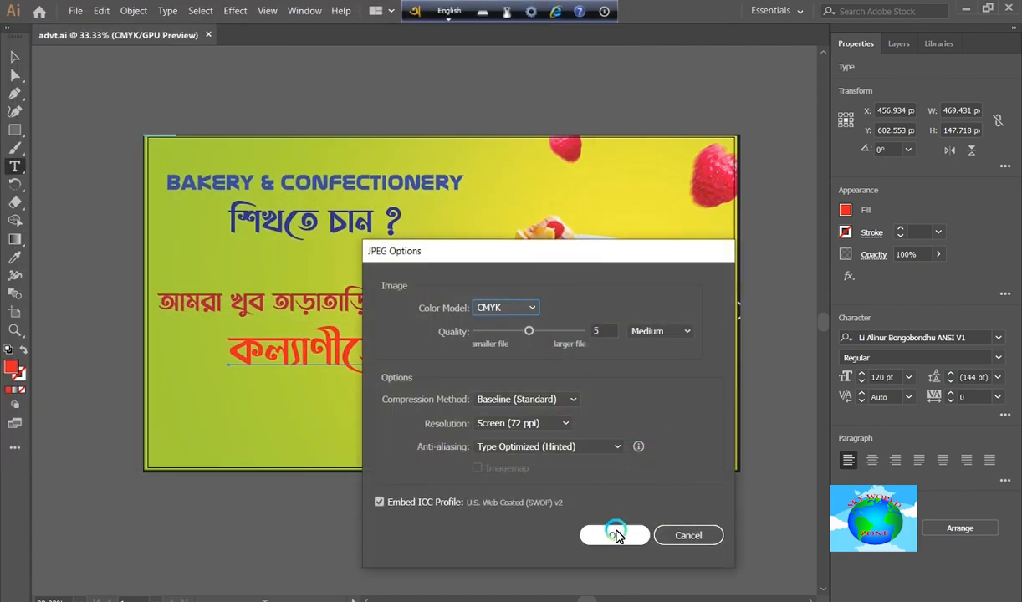
left_click(616, 535)
Step: Switch to File Explorer, open the exported advt JPEG from the misc folder in Photos and start editing it
left_click(126, 598)
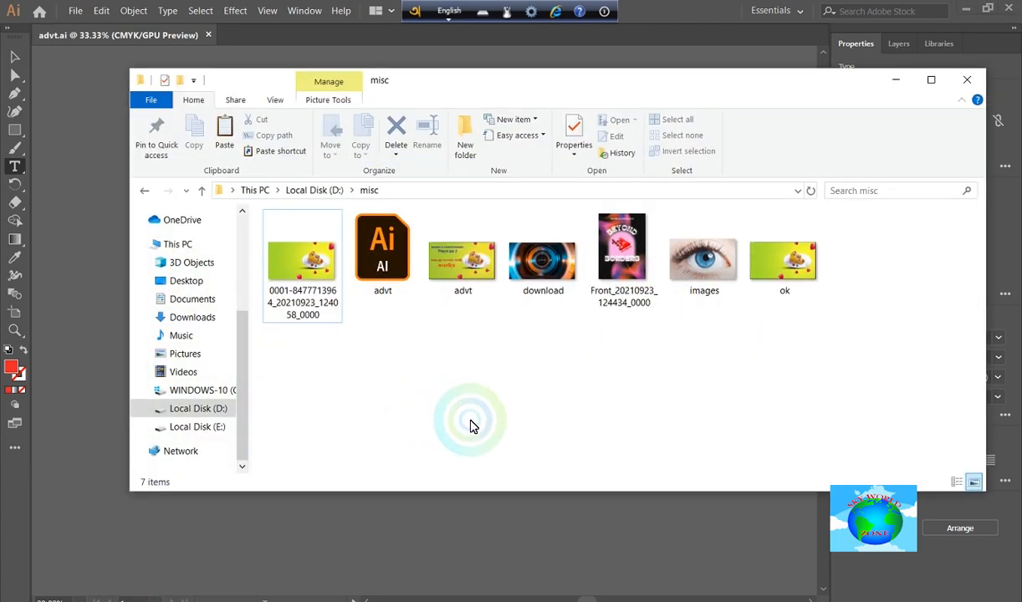
double_click(452, 276)
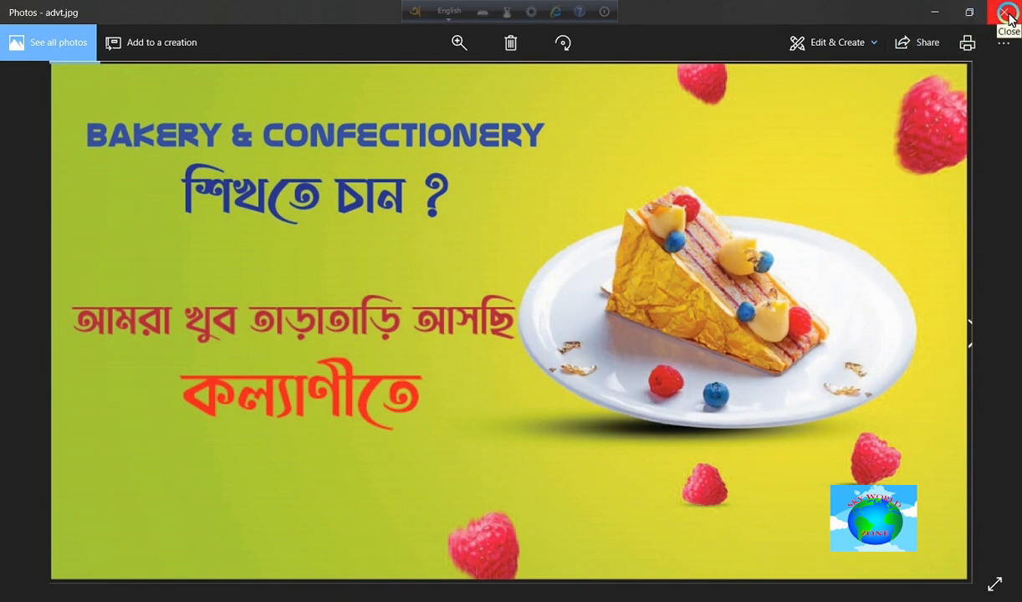
left_click(839, 42)
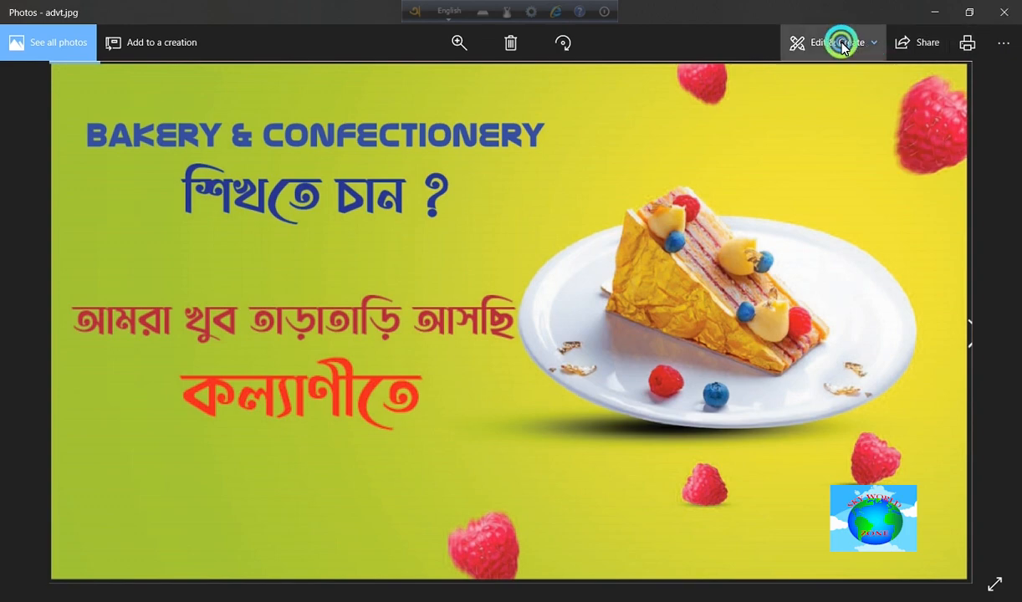
left_click(803, 81)
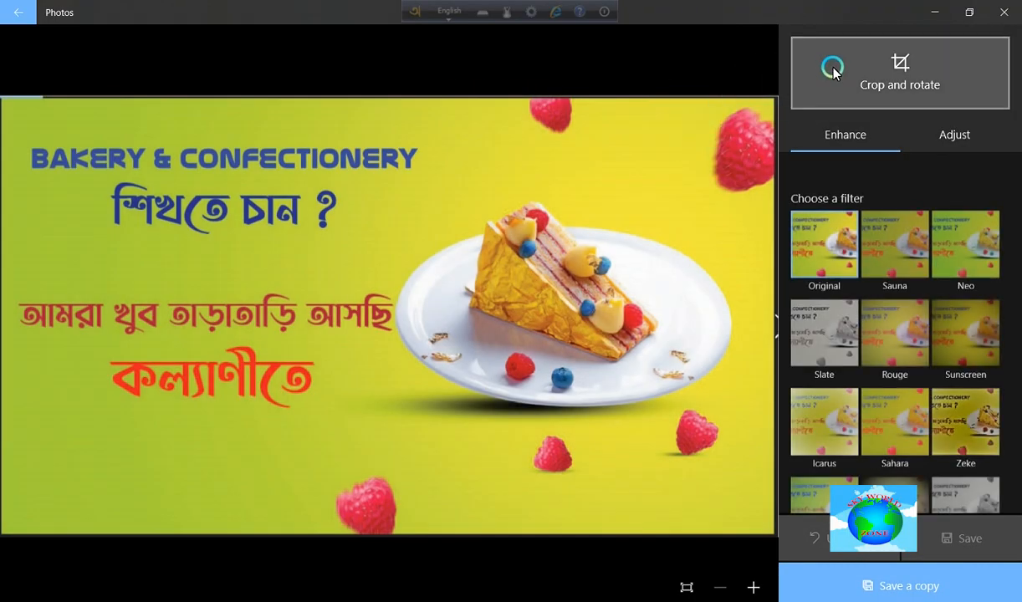
Step: Crop the thin border lines off all four edges of the advt image and save over the original file
left_click(831, 65)
left_click(454, 126)
left_click(452, 120)
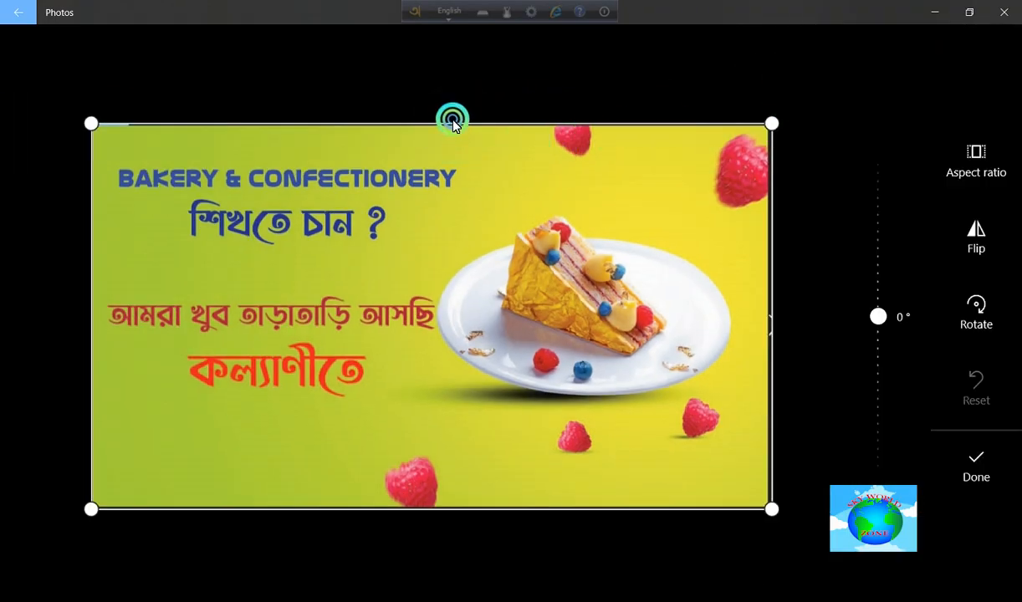
left_click_drag(452, 124, 453, 128)
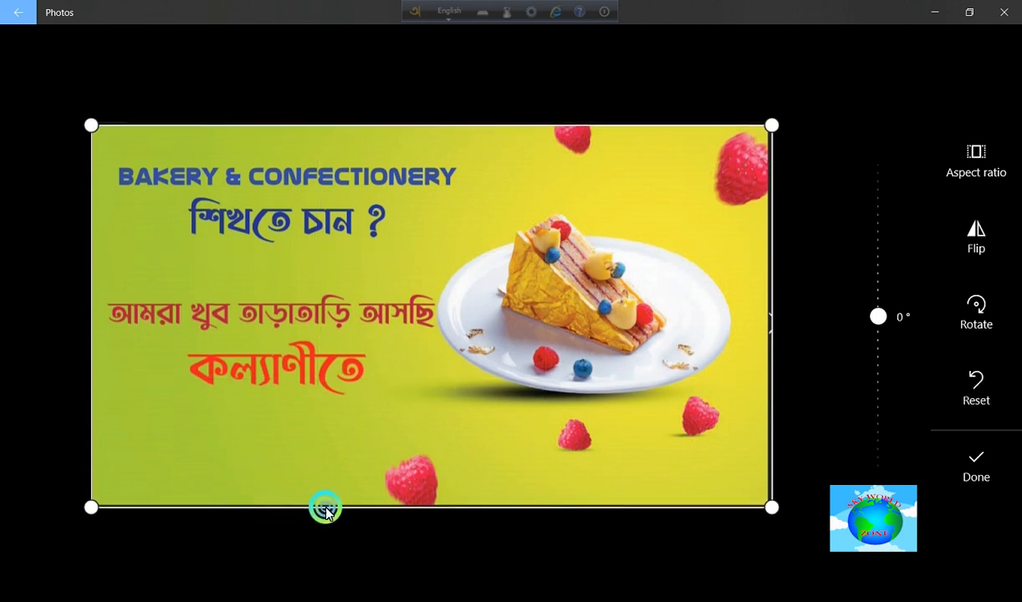
left_click_drag(327, 508, 327, 507)
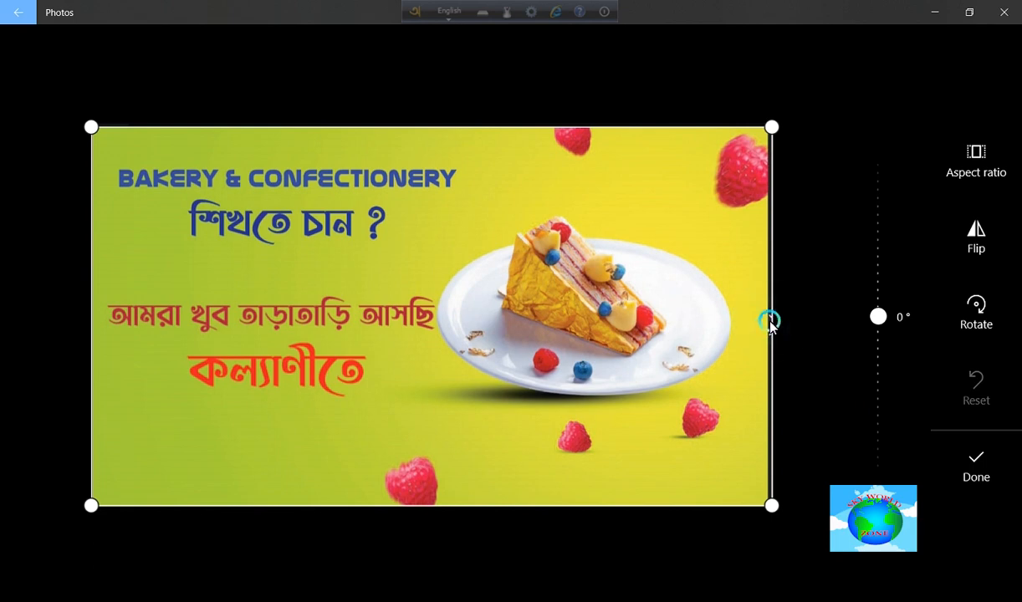
left_click_drag(766, 319, 765, 320)
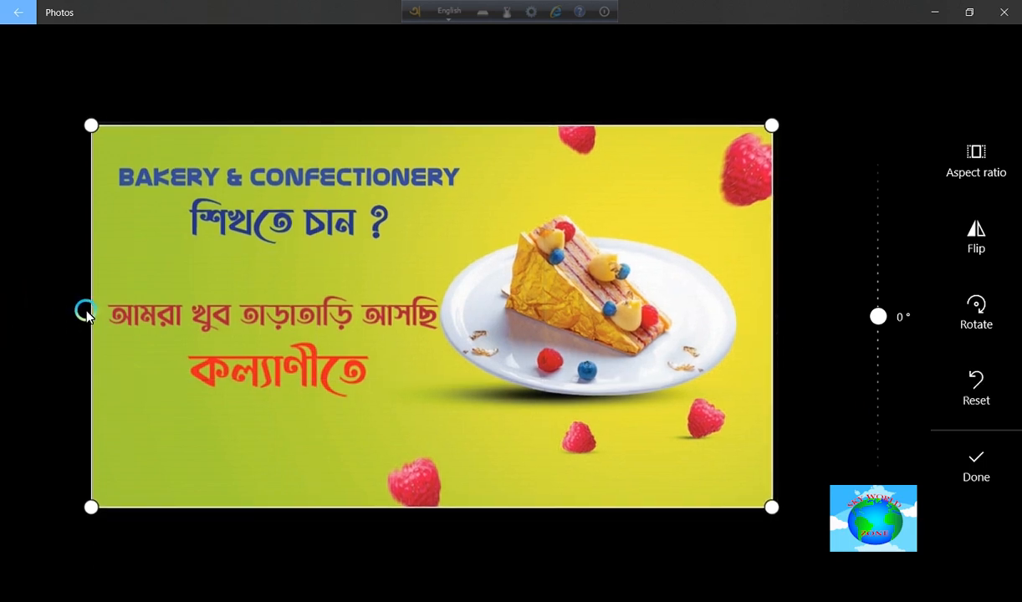
left_click_drag(85, 309, 96, 313)
left_click(1012, 476)
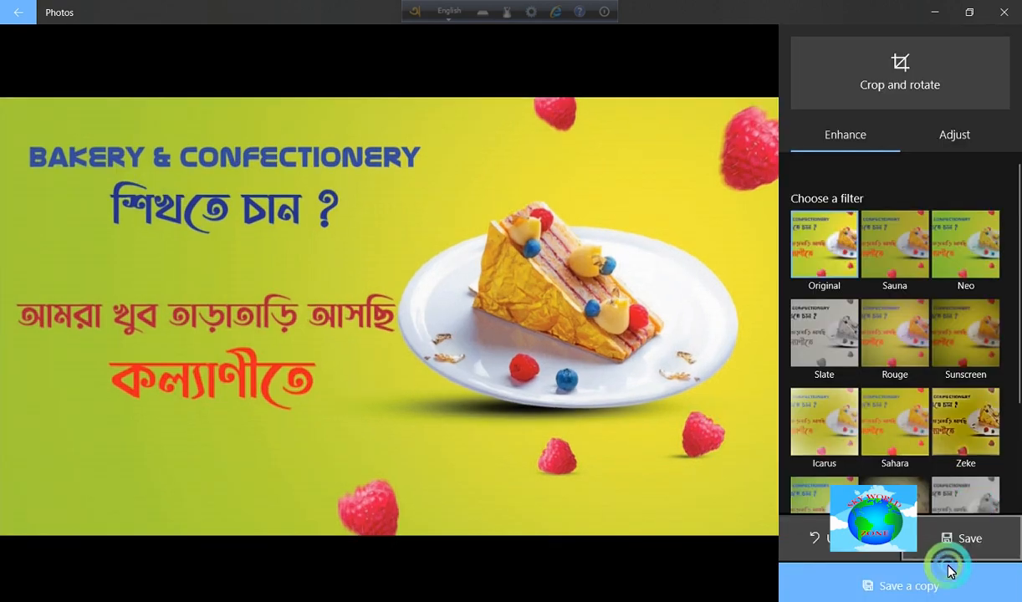
left_click(959, 535)
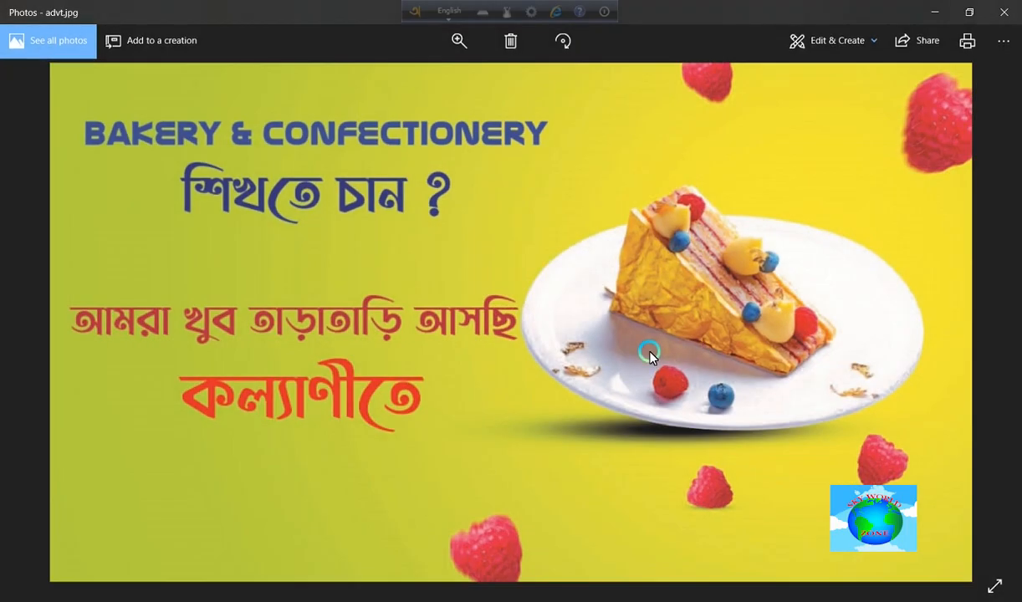